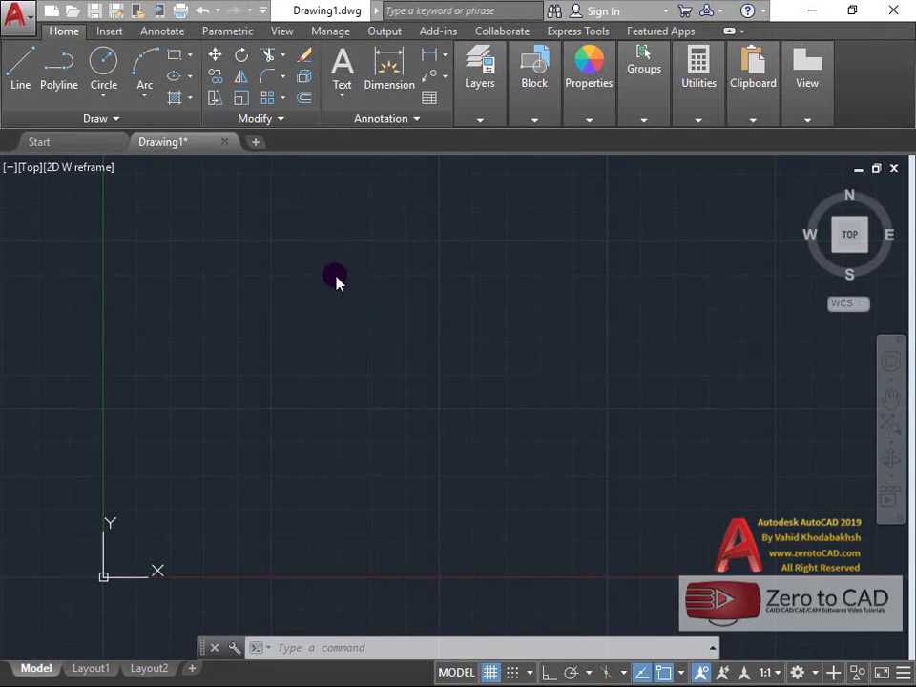
# With Ortho on, draw a 5-unit vertical line joined to a 140-unit horizontal base line.
pyautogui.click(21, 76)
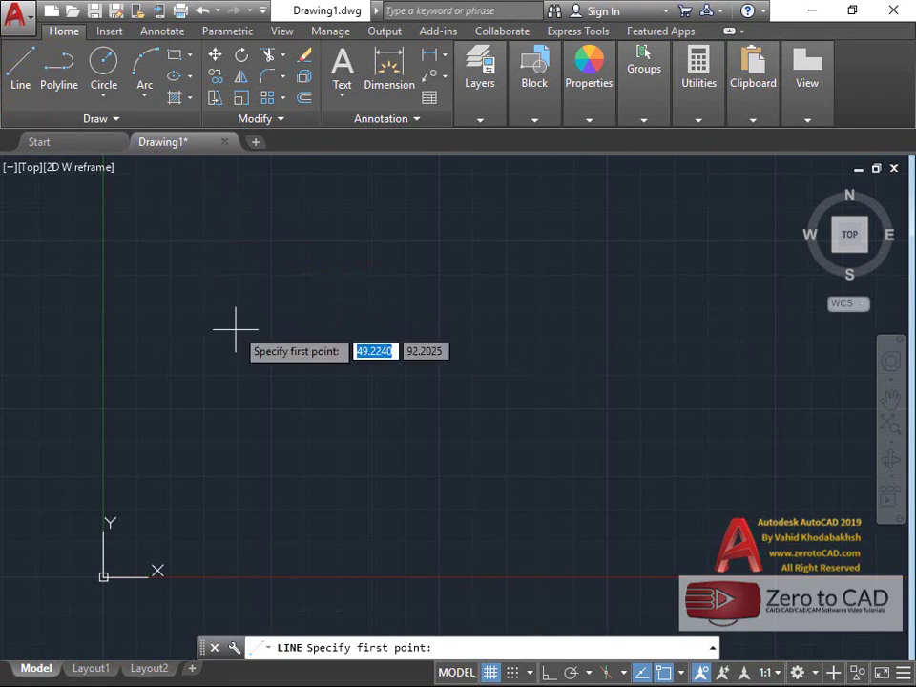
pyautogui.click(242, 393)
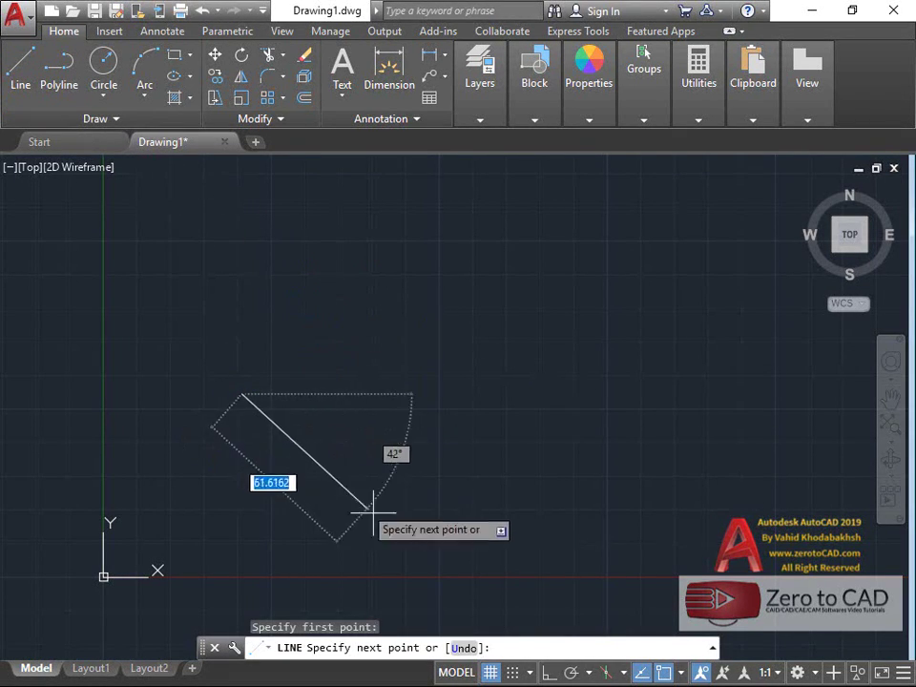
pyautogui.click(549, 672)
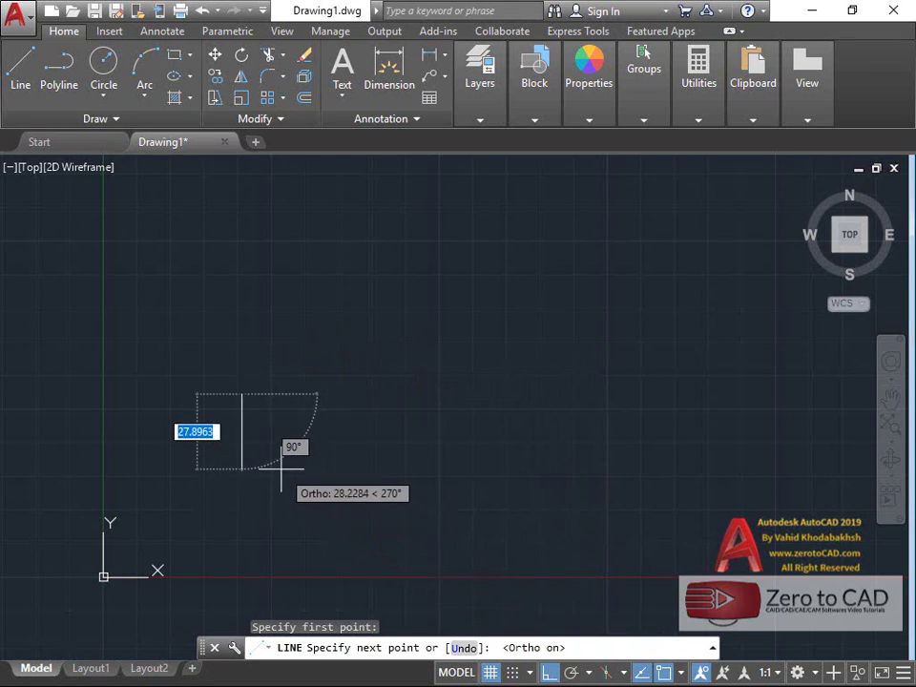
pyautogui.write('5')
pyautogui.press('Return')
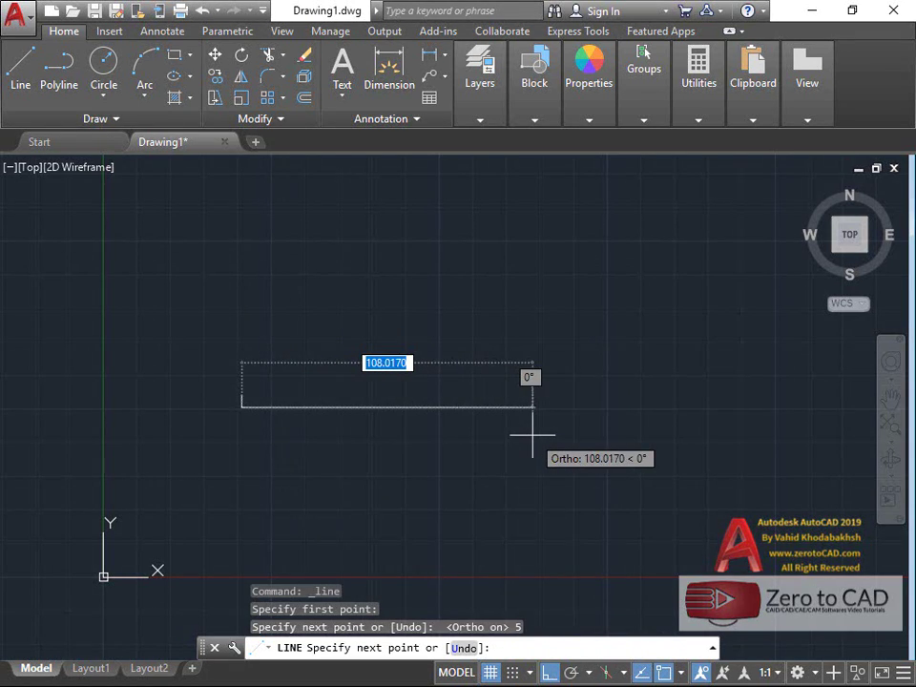
pyautogui.write('140')
pyautogui.press('Return')
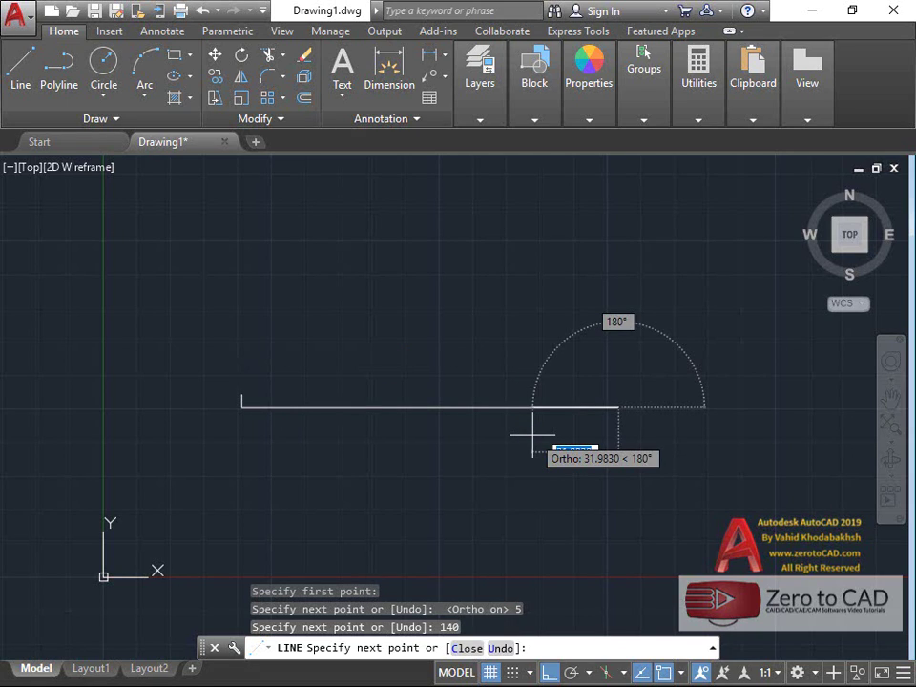
pyautogui.press('Return')
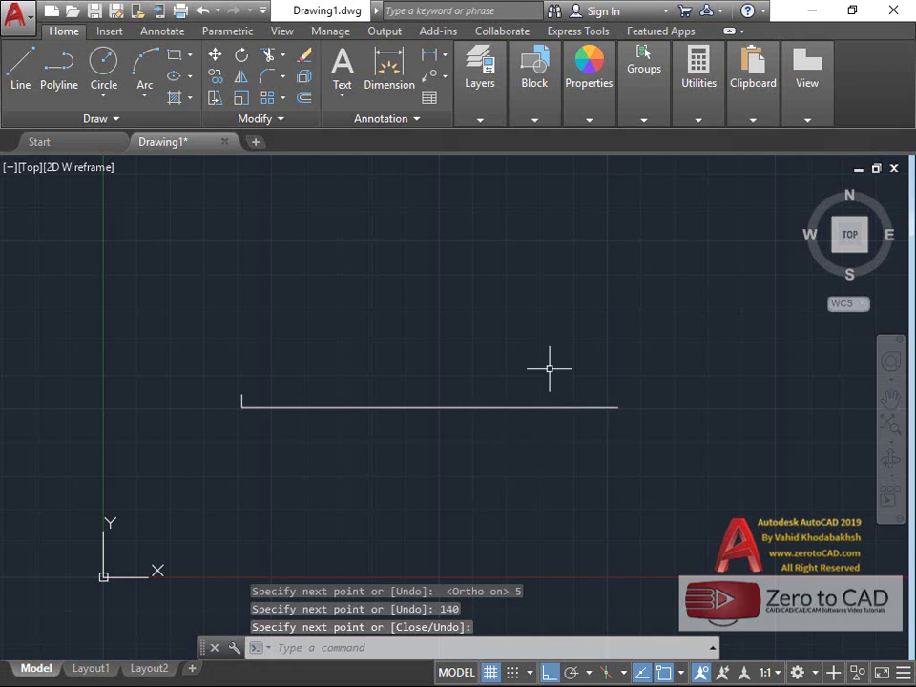
# Draw a radius-20 circle at the base line's right end, then erase it.
pyautogui.click(115, 76)
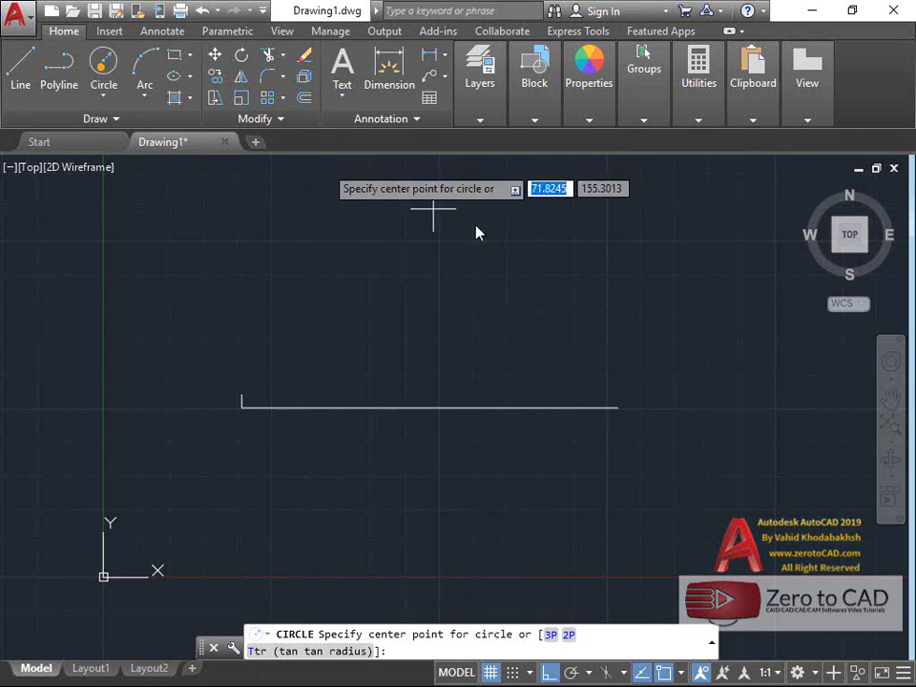
pyautogui.click(618, 407)
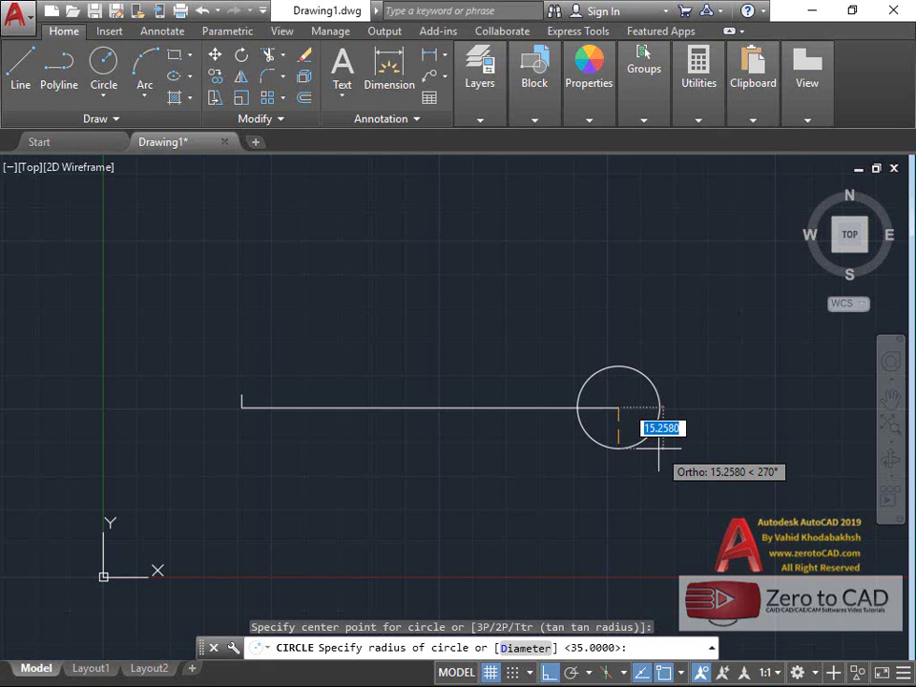
pyautogui.write('20')
pyautogui.press('Return')
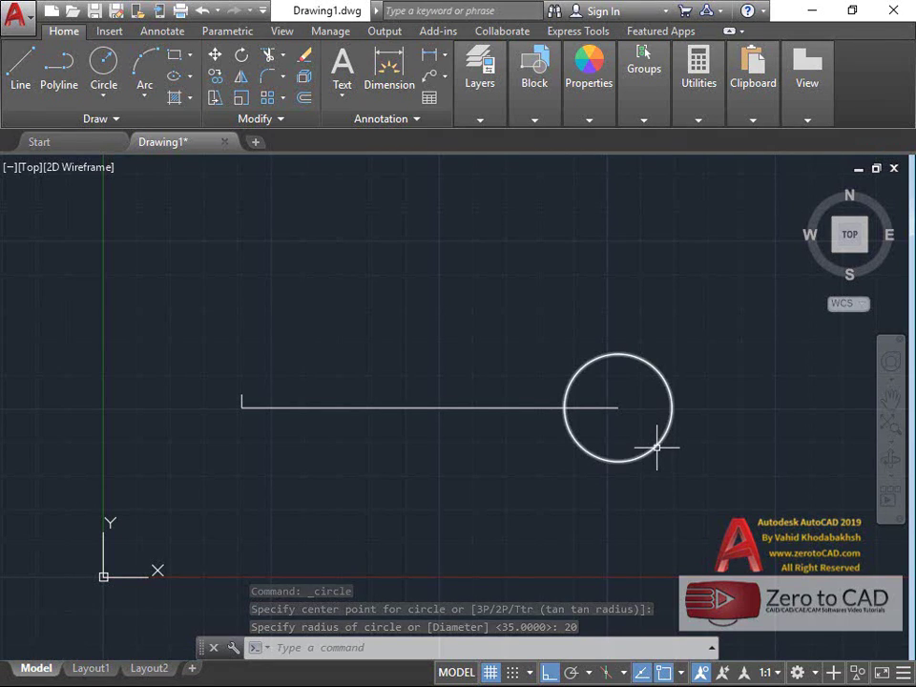
pyautogui.click(657, 448)
pyautogui.press('Delete')
# Draw a radius-10 circle centred on the base line's right end.
pyautogui.click(105, 65)
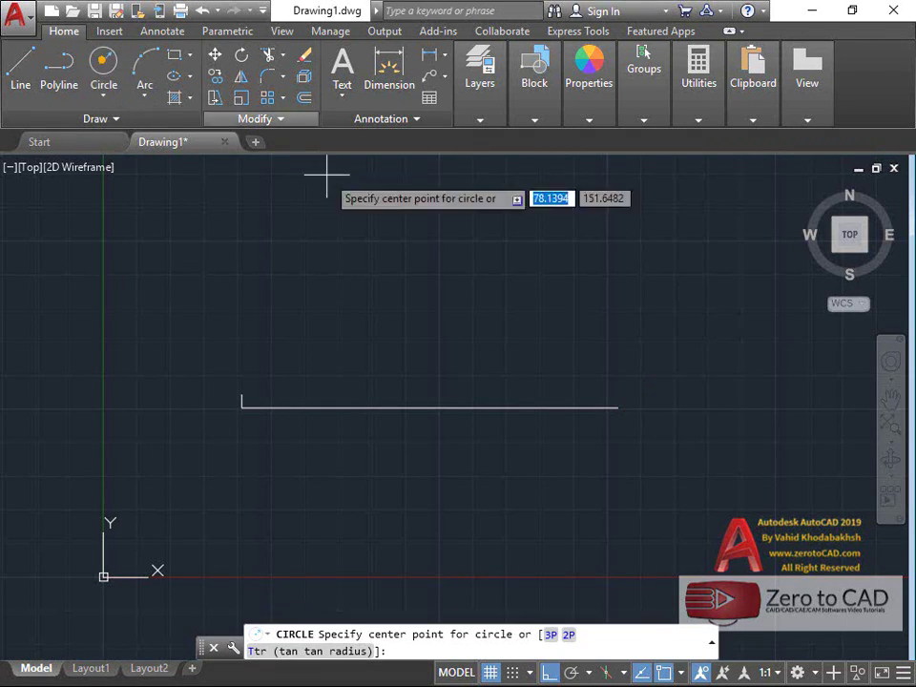
pyautogui.click(618, 407)
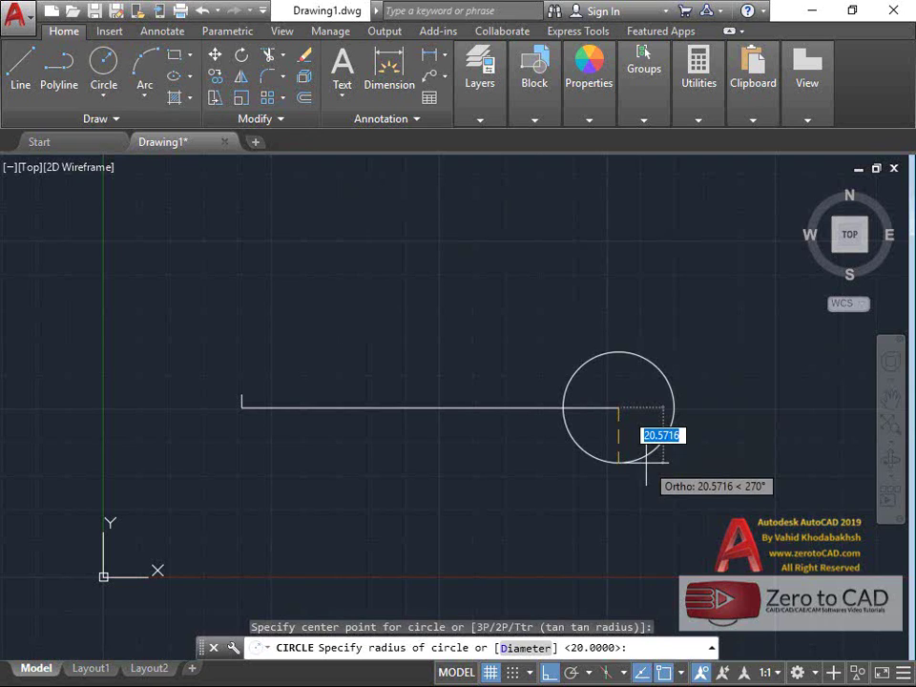
pyautogui.write('10')
pyautogui.press('Return')
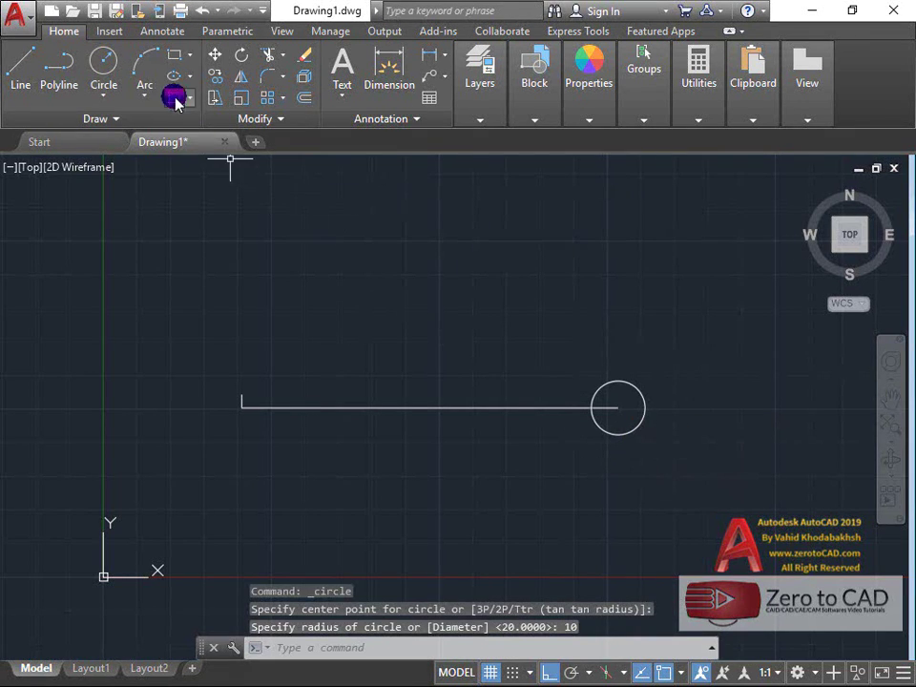
# Move the radius-10 circle 20 units to the left.
pyautogui.click(214, 57)
pyautogui.click(623, 384)
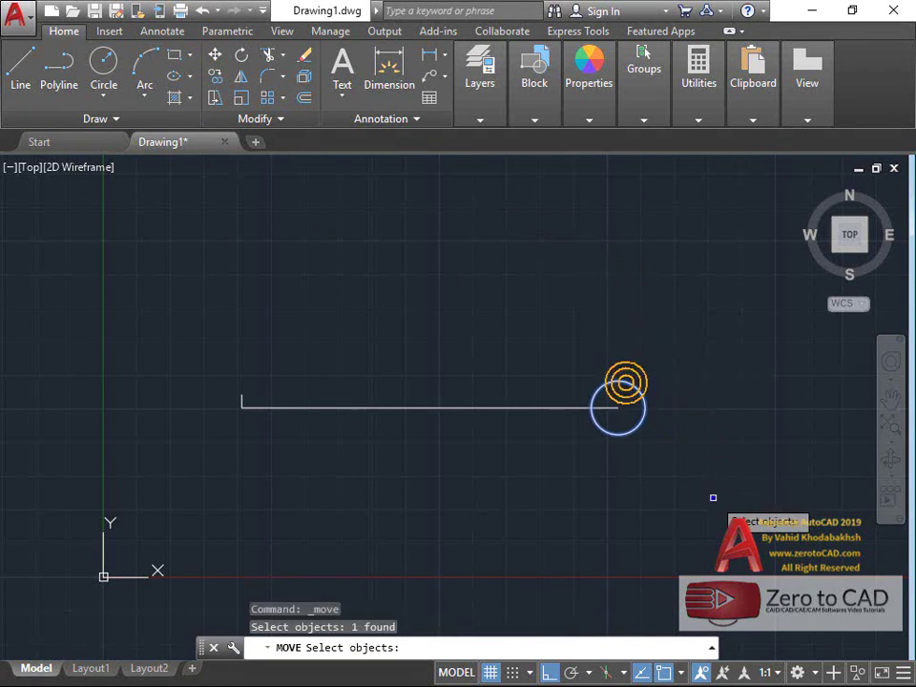
pyautogui.press('Return')
pyautogui.click(709, 496)
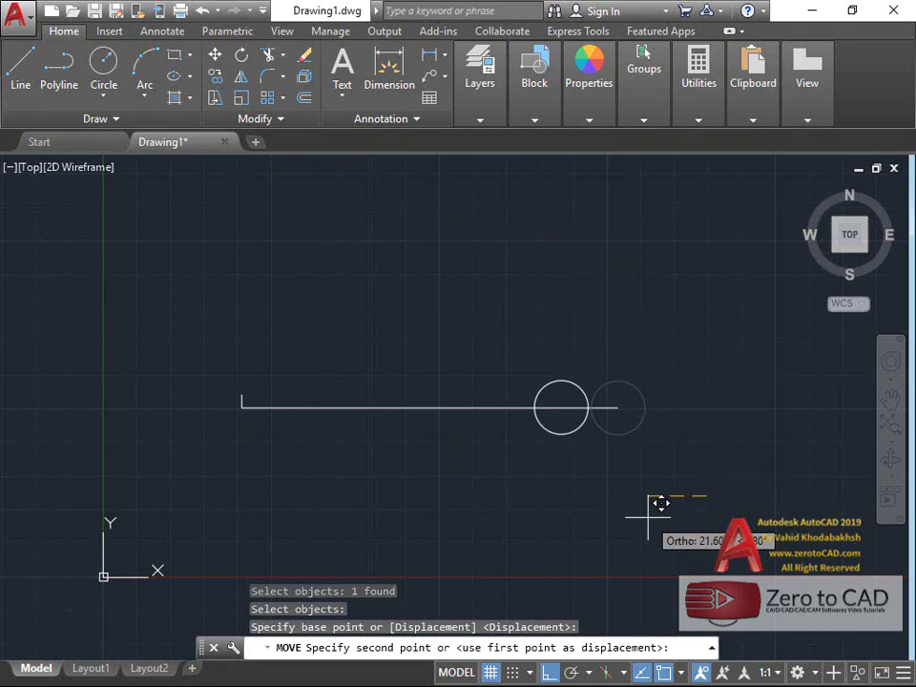
pyautogui.write('20')
pyautogui.press('Return')
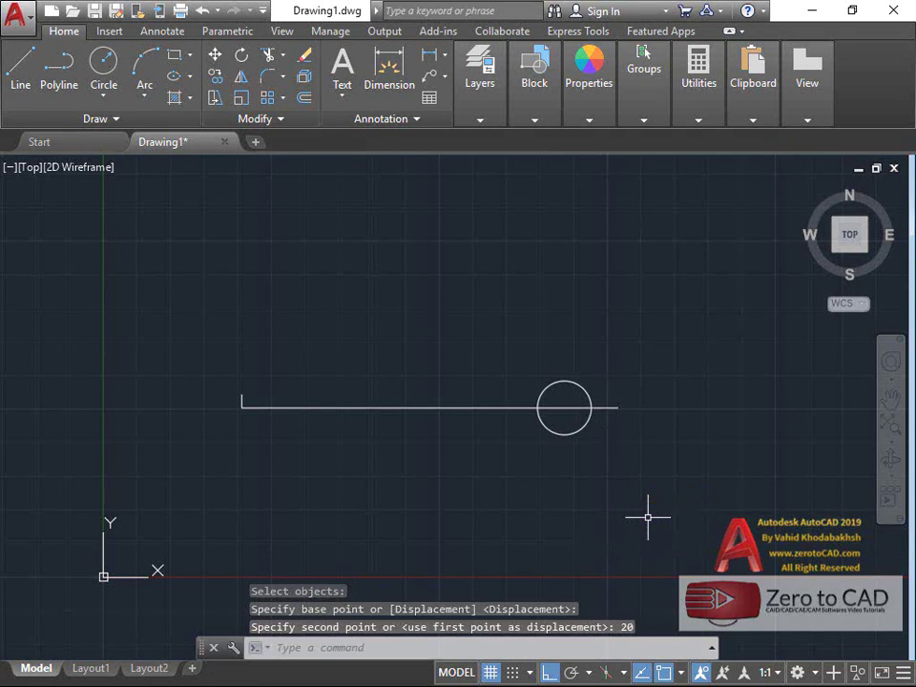
# Move the radius-10 circle 40 units up.
pyautogui.press('Return')
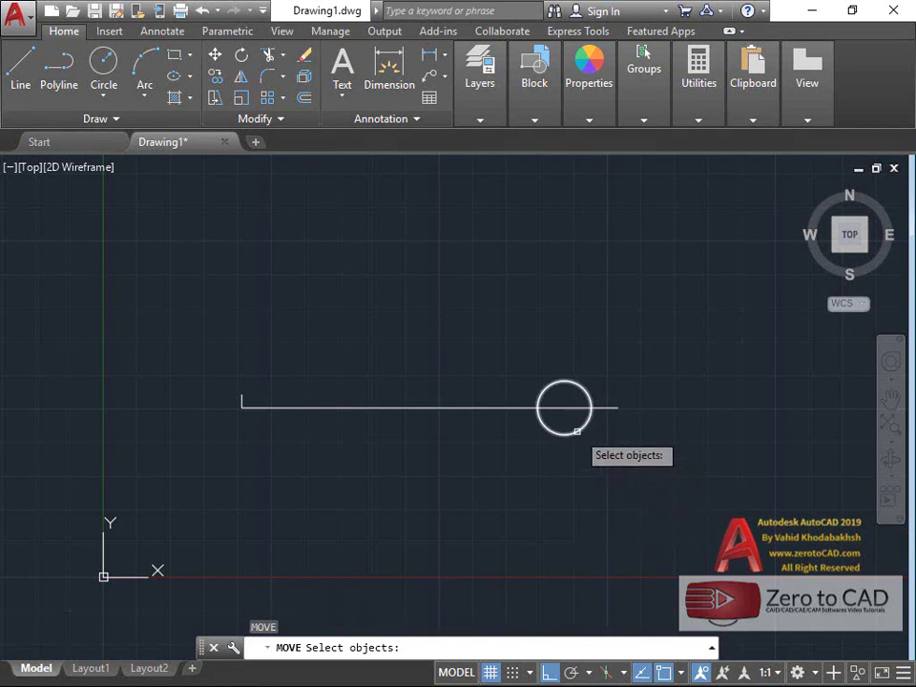
pyautogui.click(570, 431)
pyautogui.press('Return')
pyautogui.click(708, 457)
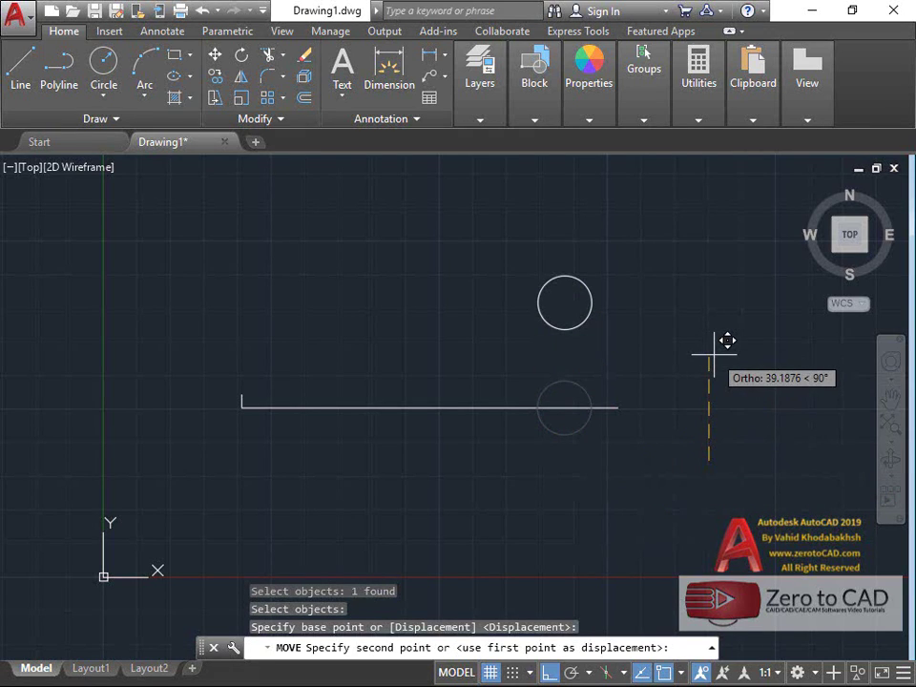
pyautogui.write('40')
pyautogui.press('Return')
# Draw a line from the base line's right end tangent to the small circle.
pyautogui.scroll(2, 416, 279)
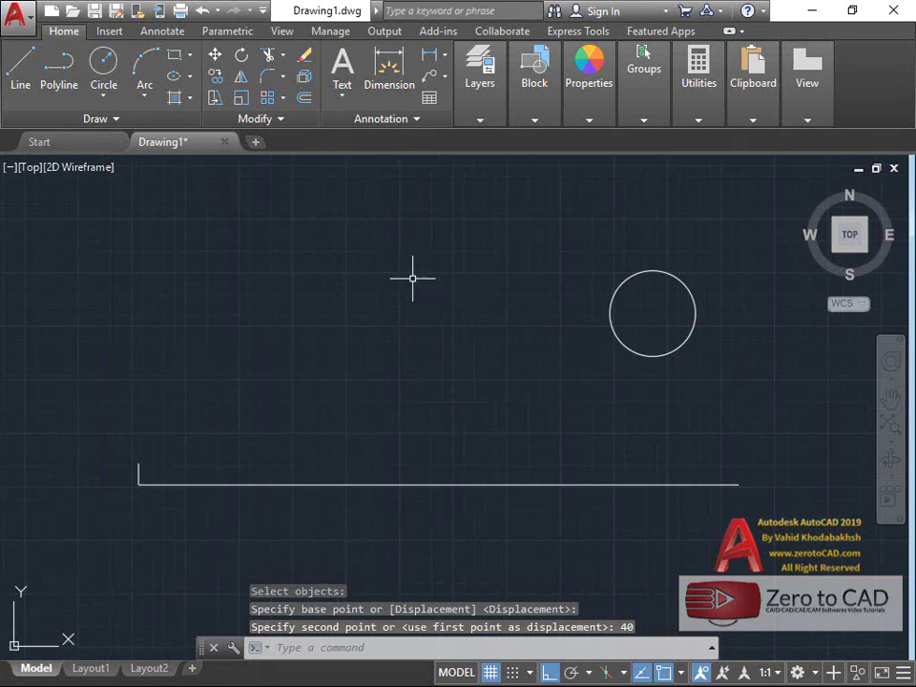
pyautogui.moveTo(466, 286); pyautogui.dragTo(480, 301, button='middle')
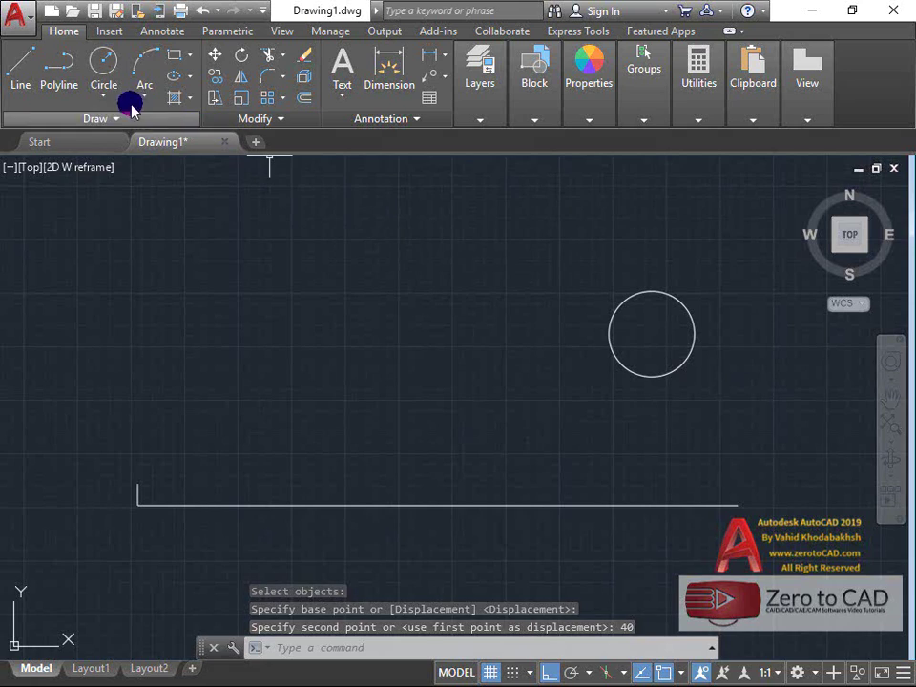
pyautogui.click(17, 76)
pyautogui.click(745, 504)
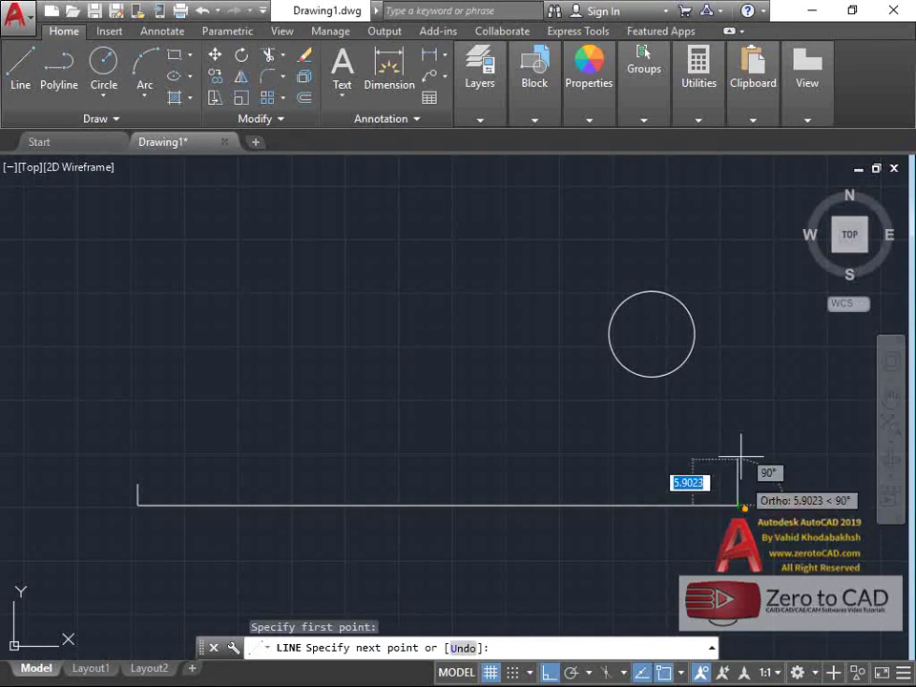
pyautogui.click(693, 322)
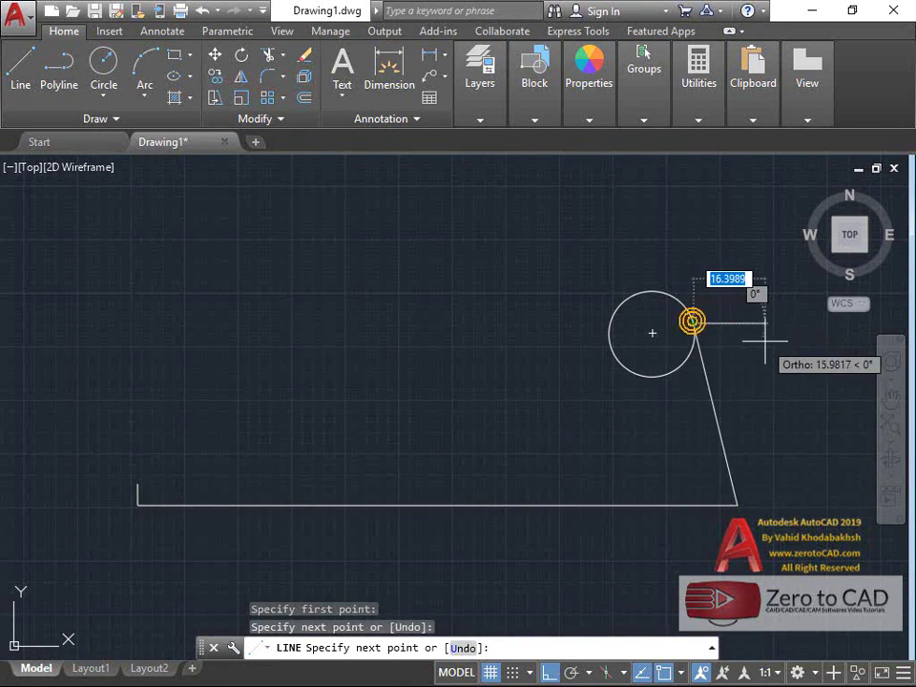
pyautogui.press('Return')
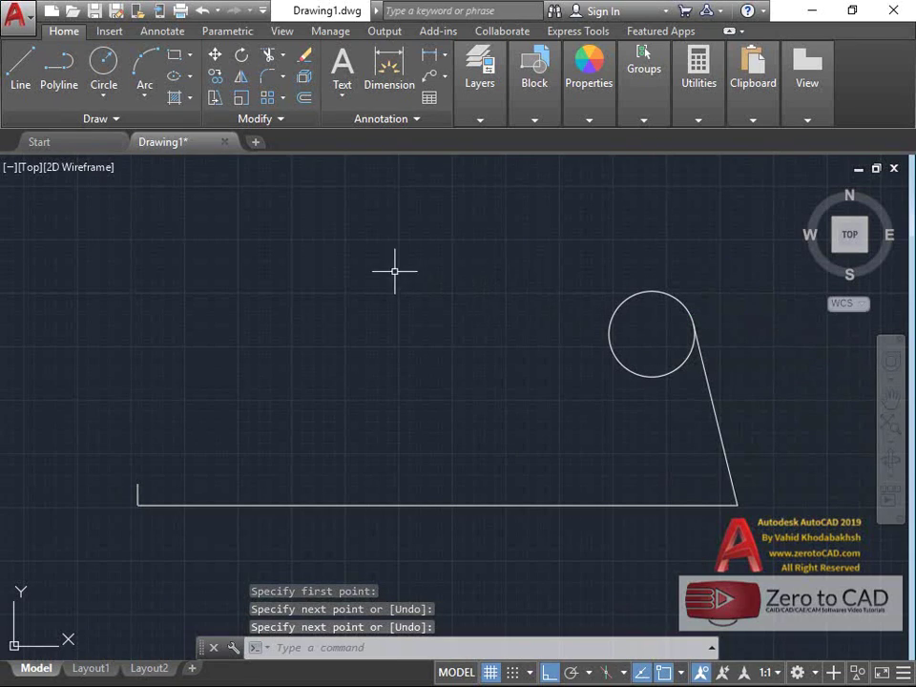
pyautogui.click(99, 91)
pyautogui.click(146, 277)
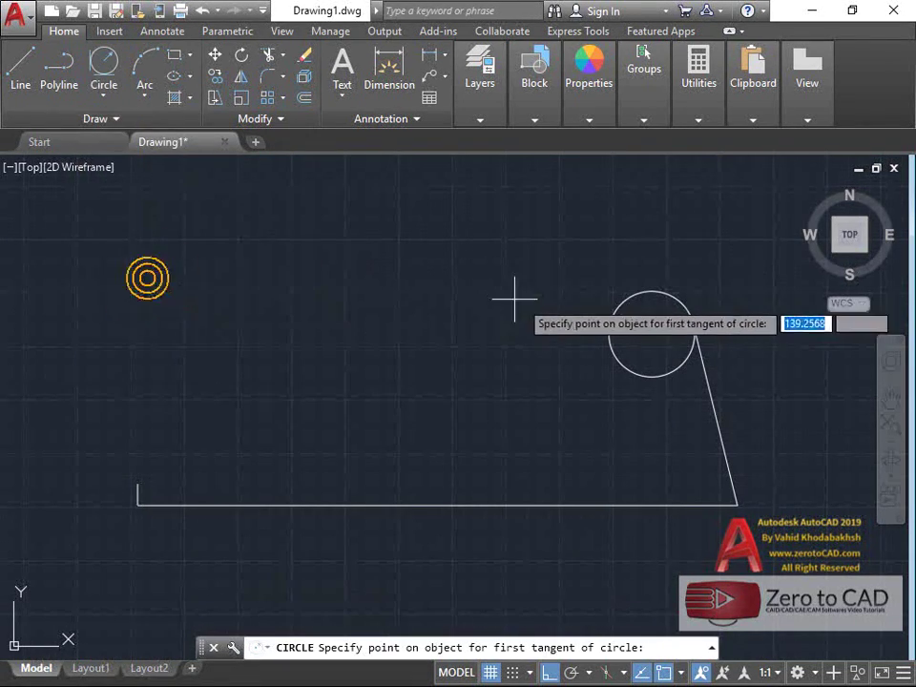
pyautogui.click(610, 303)
pyautogui.click(138, 484)
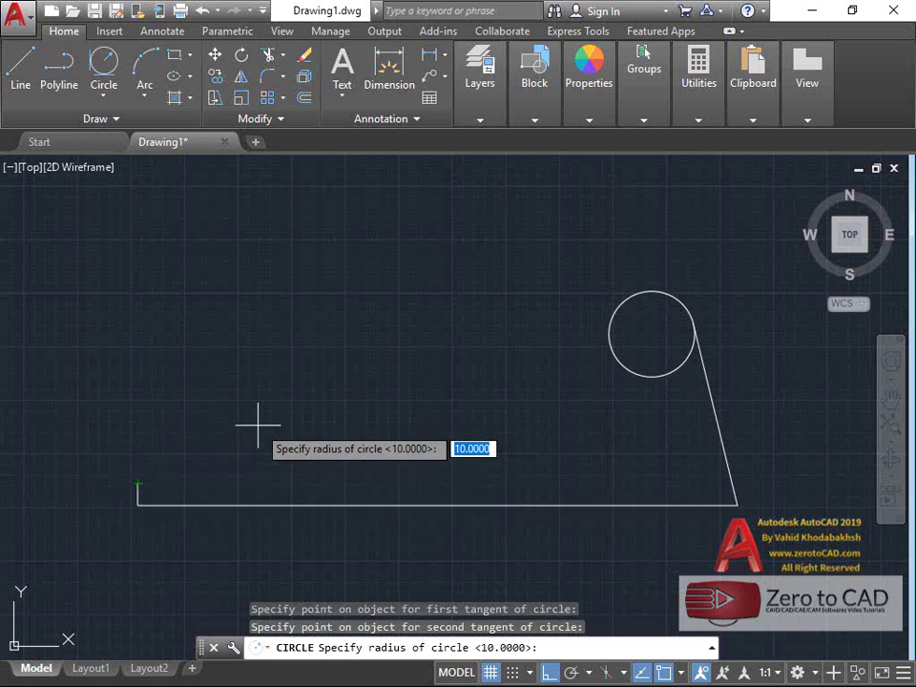
pyautogui.write('0')
pyautogui.press('Return')
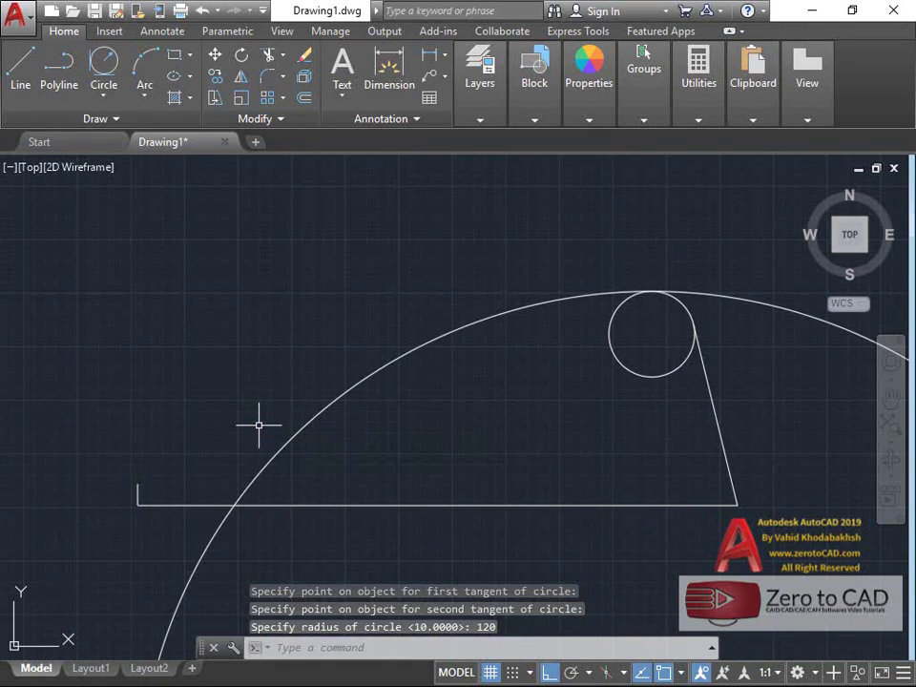
pyautogui.hotkey('ctrl', 'z')
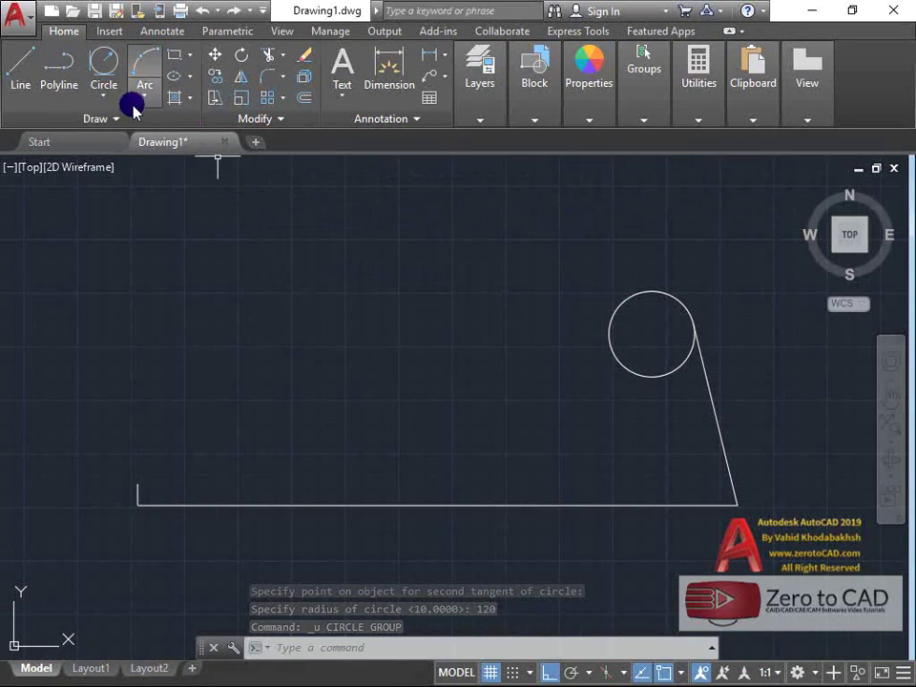
# Draw a 2-point circle from the base line's left end, tangent to the small circle.
pyautogui.click(103, 95)
pyautogui.click(139, 201)
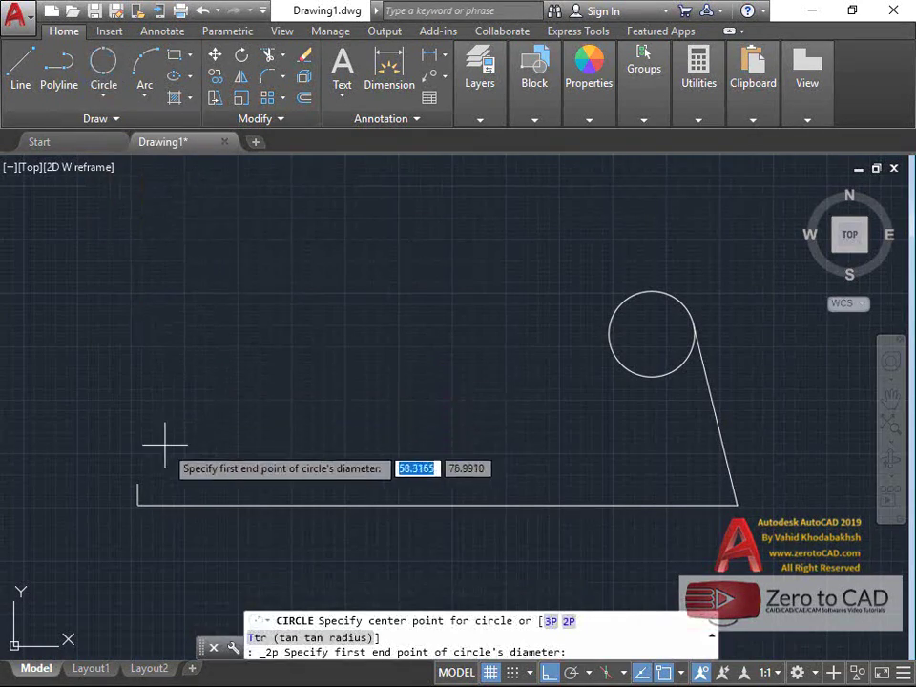
pyautogui.click(138, 480)
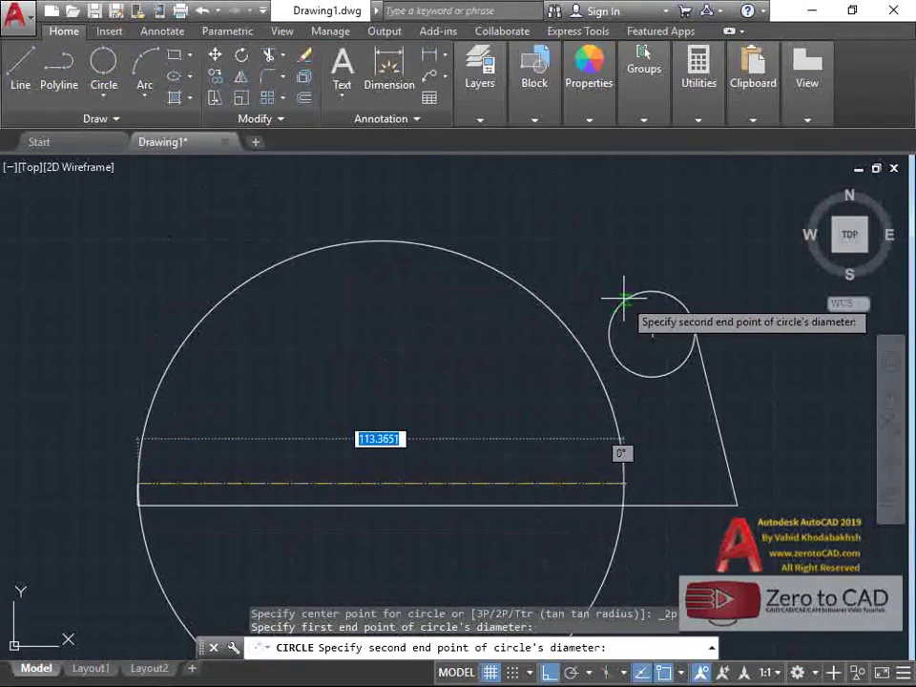
pyautogui.write('tan')
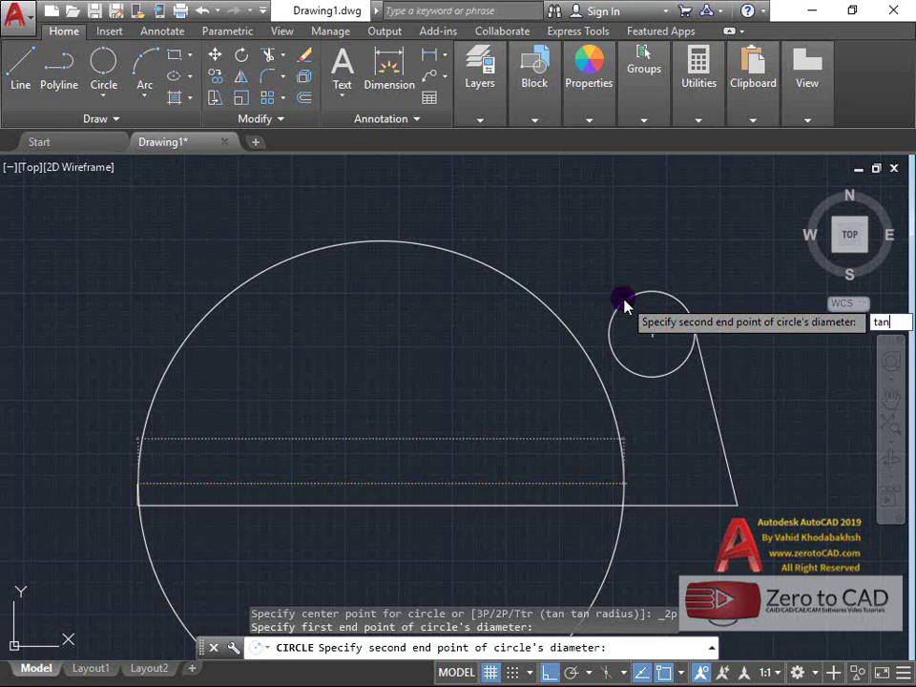
pyautogui.press('Return')
pyautogui.click(622, 296)
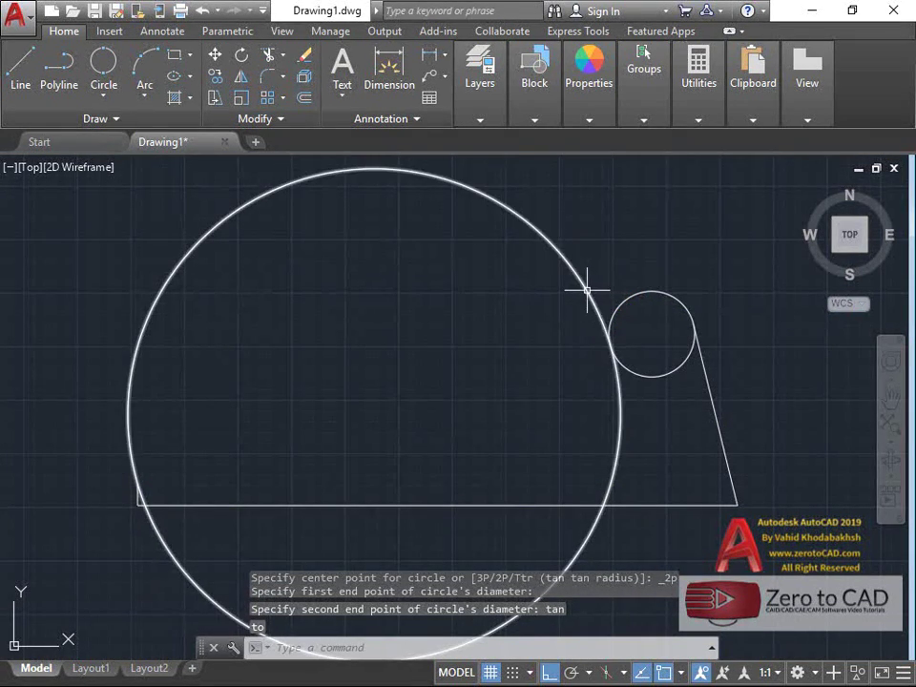
# Delete the oversized tangent circle and bring the whole profile back into view.
pyautogui.click(587, 290)
pyautogui.press('Delete')
pyautogui.scroll(-2, 453, 359)
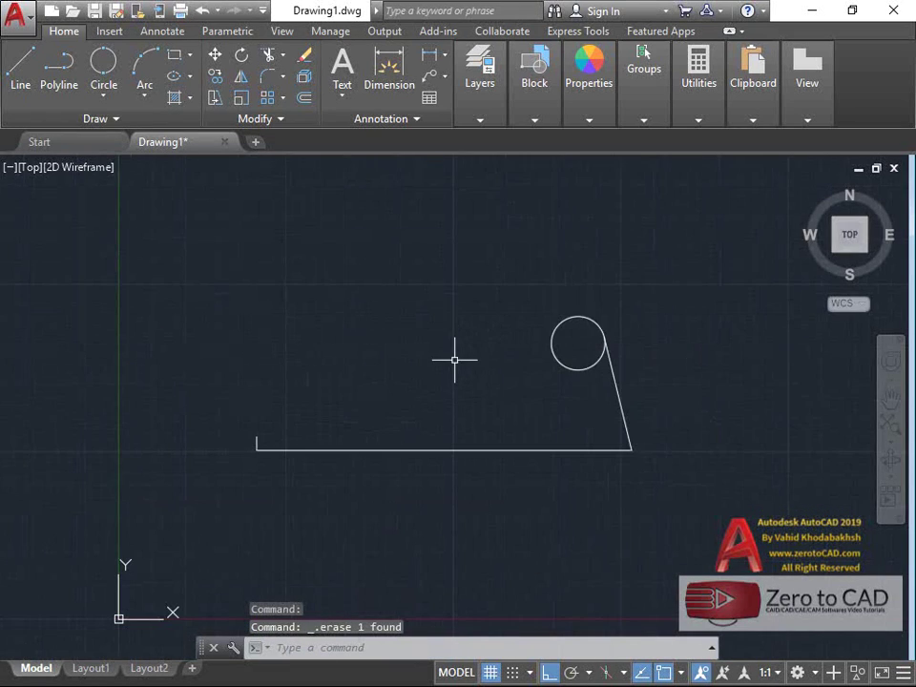
pyautogui.moveTo(437, 317); pyautogui.dragTo(436, 355, button='middle')
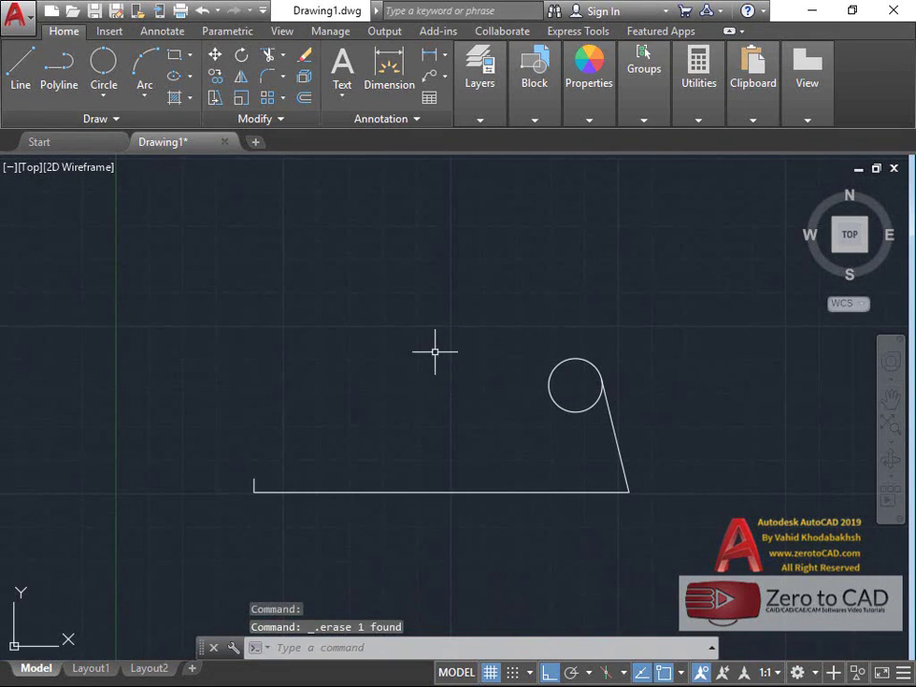
# Draw a small centre-radius circle at the base line's left end.
pyautogui.scroll(4, 214, 534)
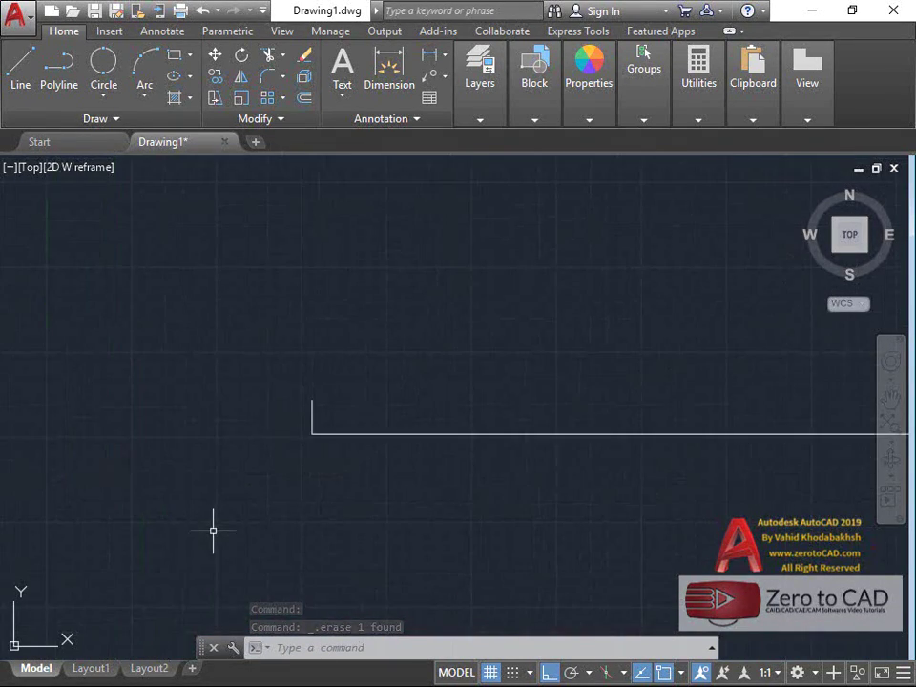
pyautogui.scroll(2, 214, 526)
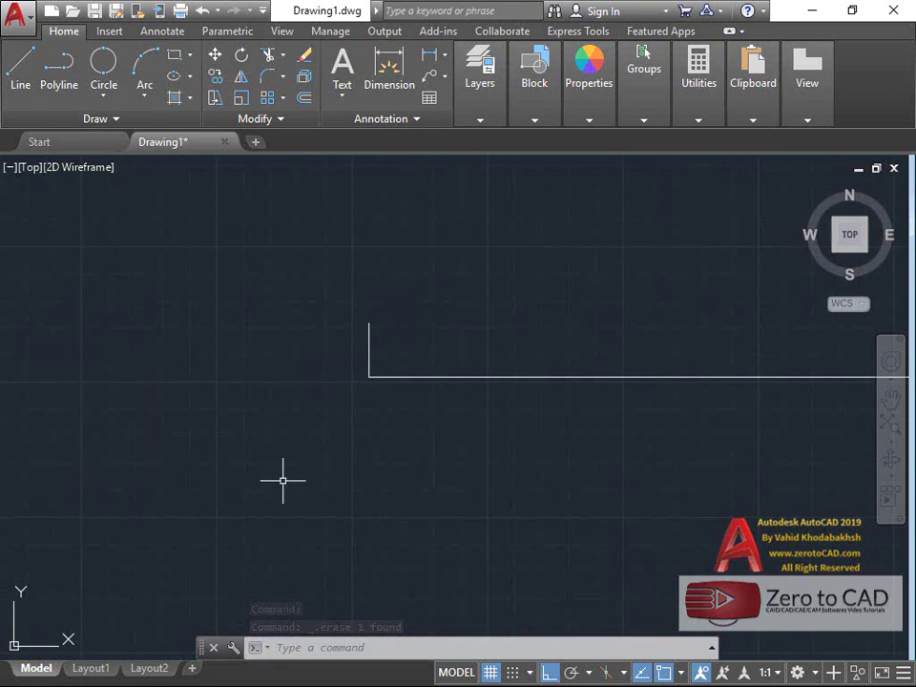
pyautogui.click(103, 91)
pyautogui.click(131, 136)
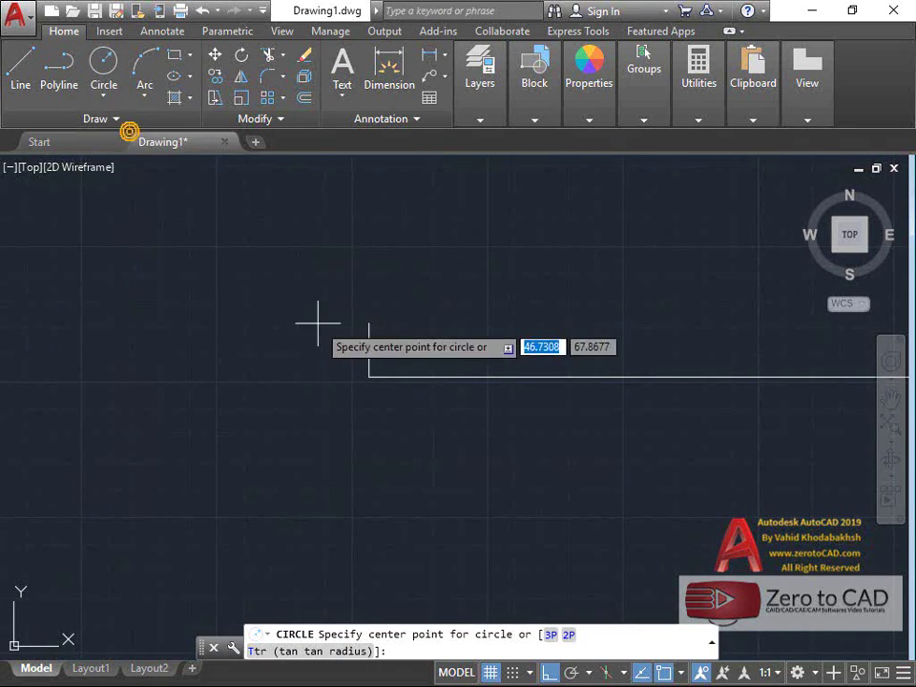
pyautogui.click(369, 375)
pyautogui.click(369, 325)
# Pick the Tan, Tan, Radius circle option.
pyautogui.scroll(-5, 486, 406)
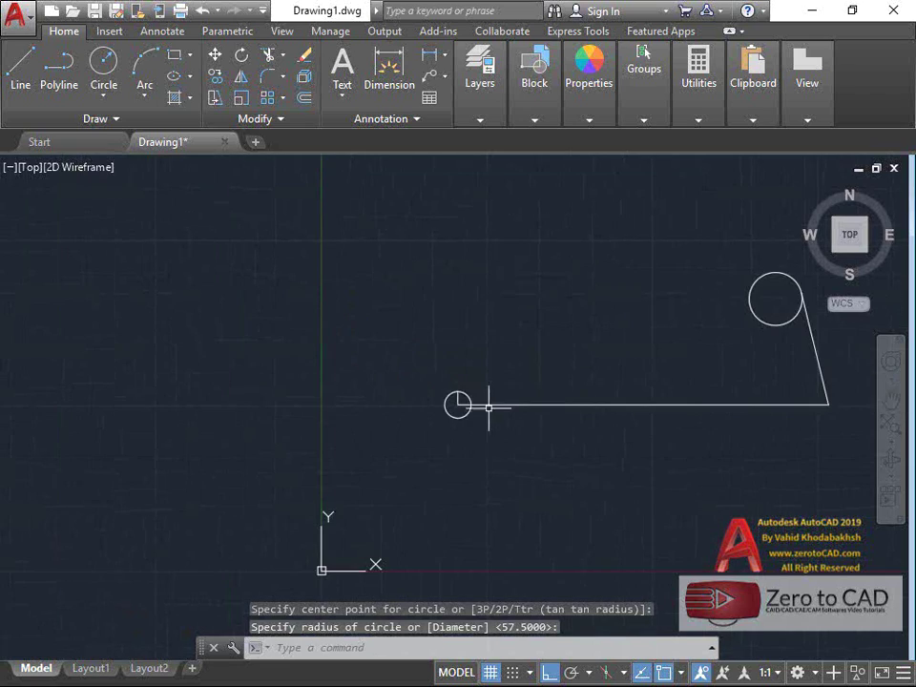
pyautogui.scroll(2, 494, 351)
pyautogui.click(104, 86)
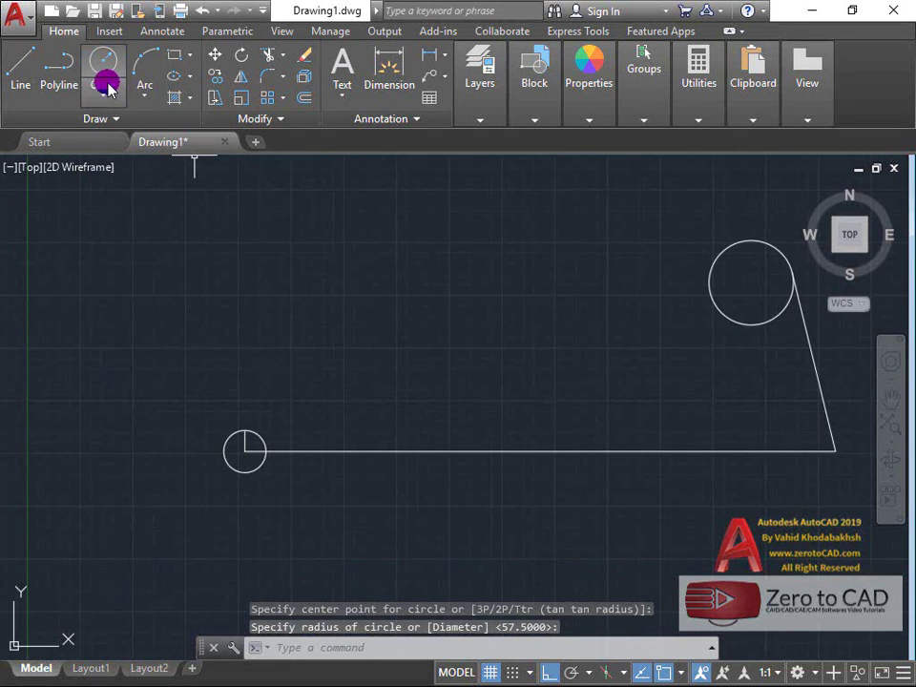
pyautogui.click(146, 268)
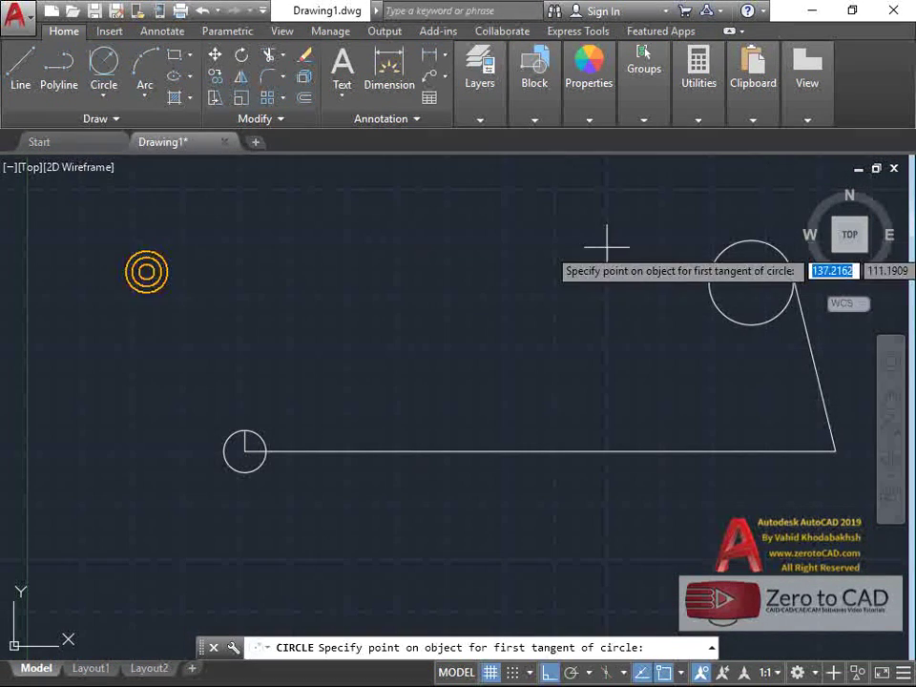
# Make a radius-120 circle tangent to the upper small circle and the left helper circle.
pyautogui.click(730, 246)
pyautogui.click(256, 429)
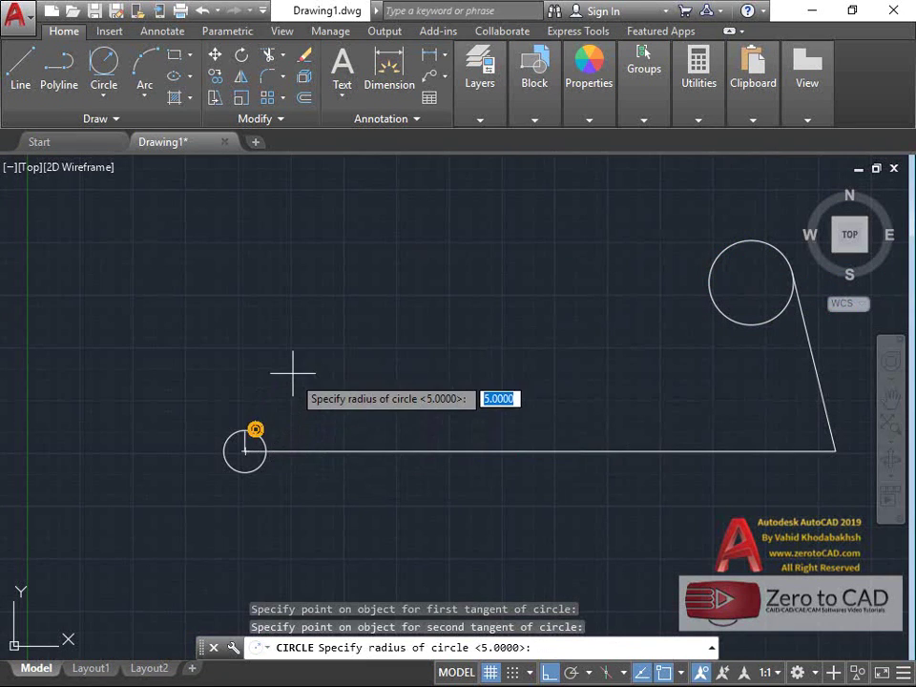
pyautogui.write('120')
pyautogui.press('Return')
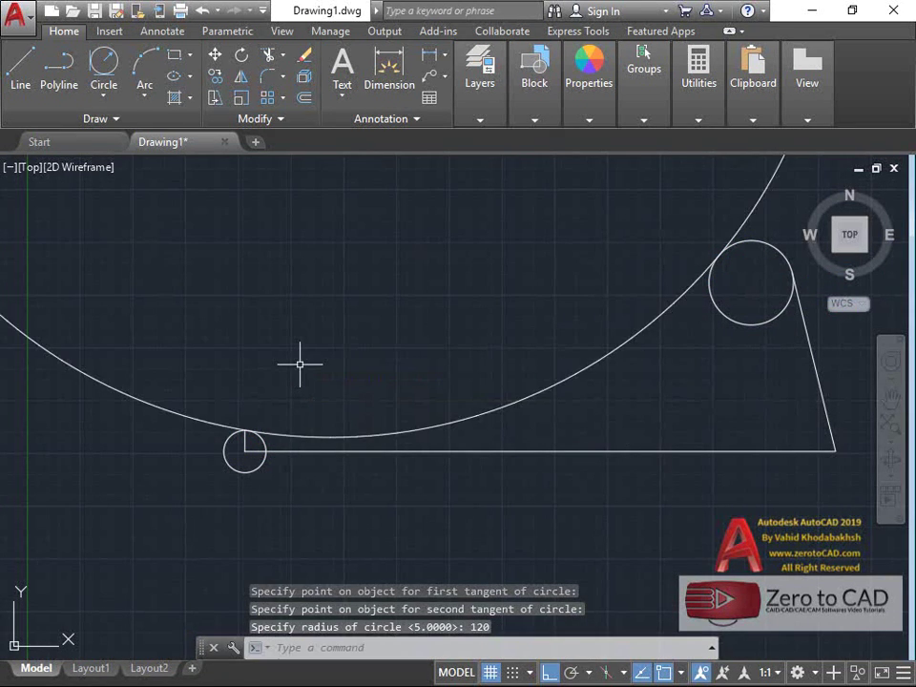
# Delete the helper circle at the base line's left corner.
pyautogui.click(245, 471)
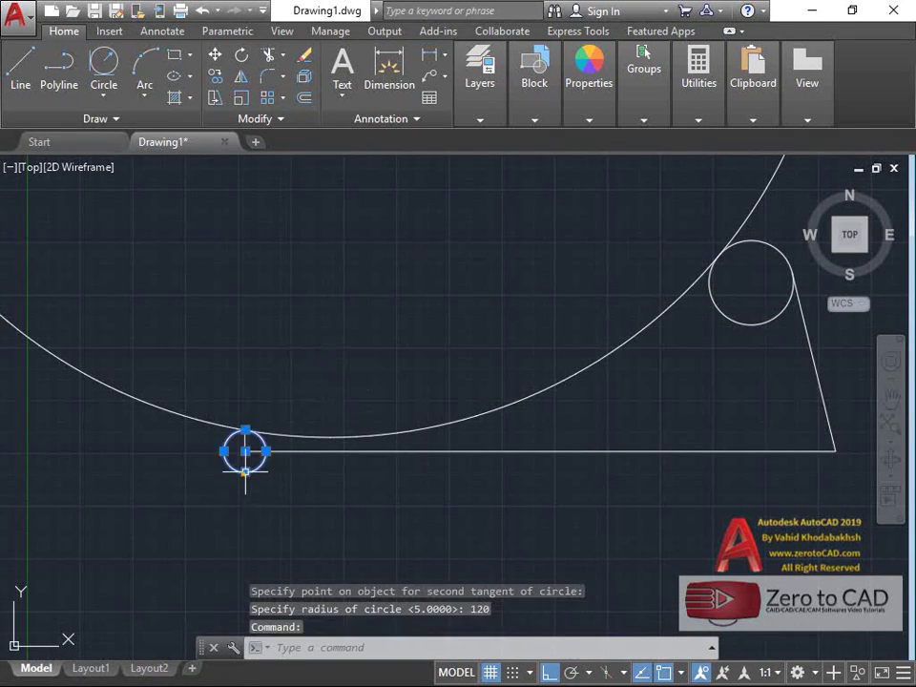
pyautogui.press('Delete')
pyautogui.scroll(-2, 337, 441)
pyautogui.scroll(2, 502, 389)
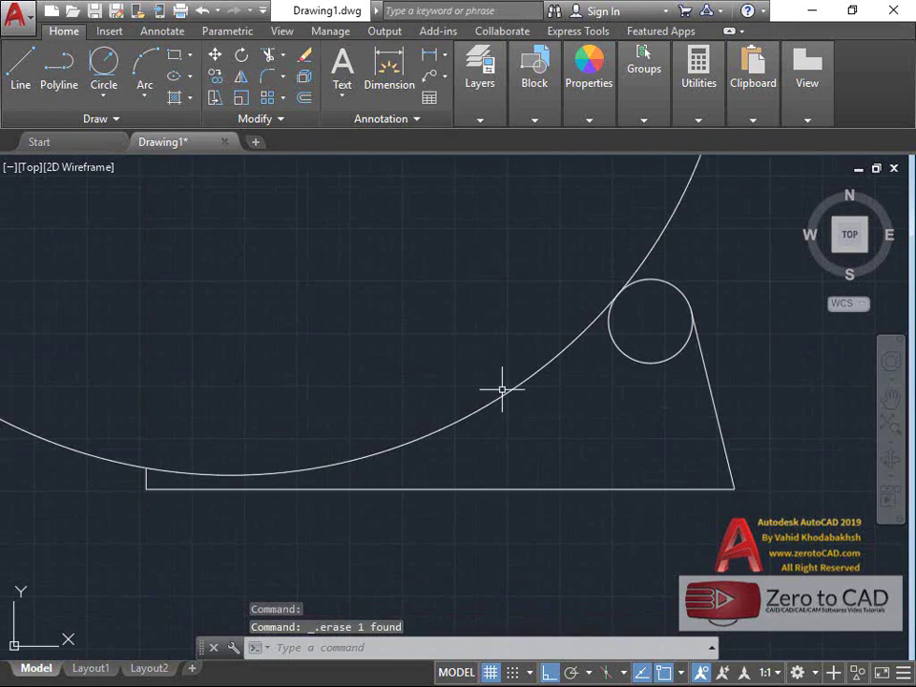
pyautogui.scroll(-2, 410, 312)
pyautogui.scroll(1, 360, 189)
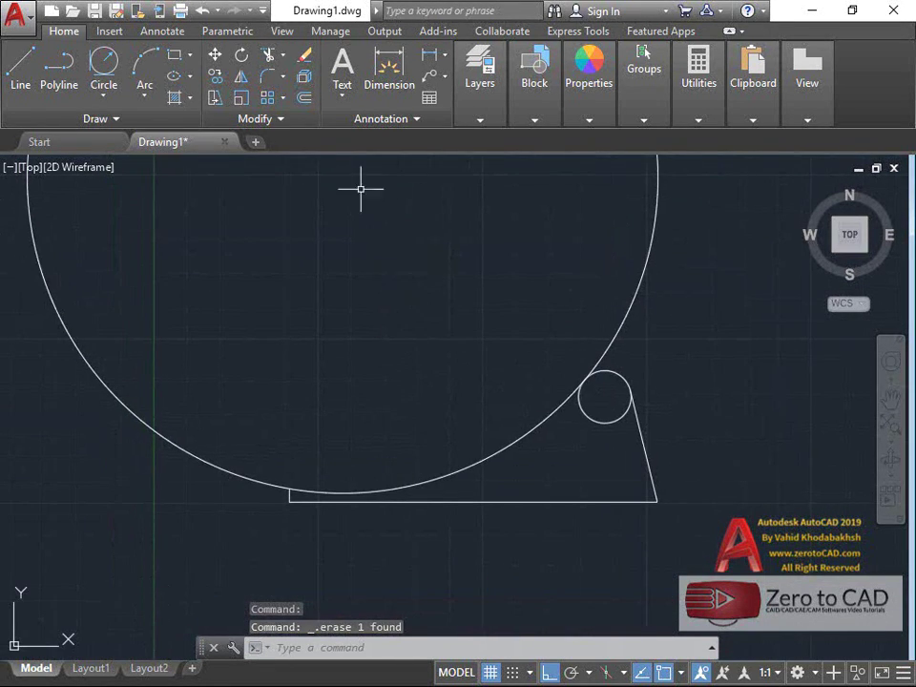
pyautogui.click(265, 61)
pyautogui.click(637, 298)
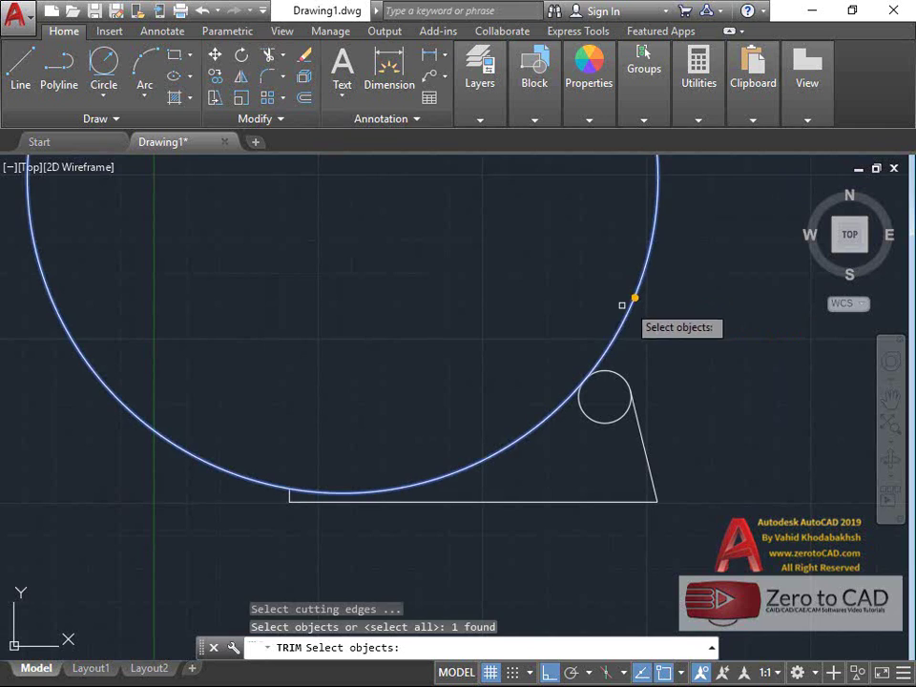
pyautogui.press('Escape')
pyautogui.press('Escape')
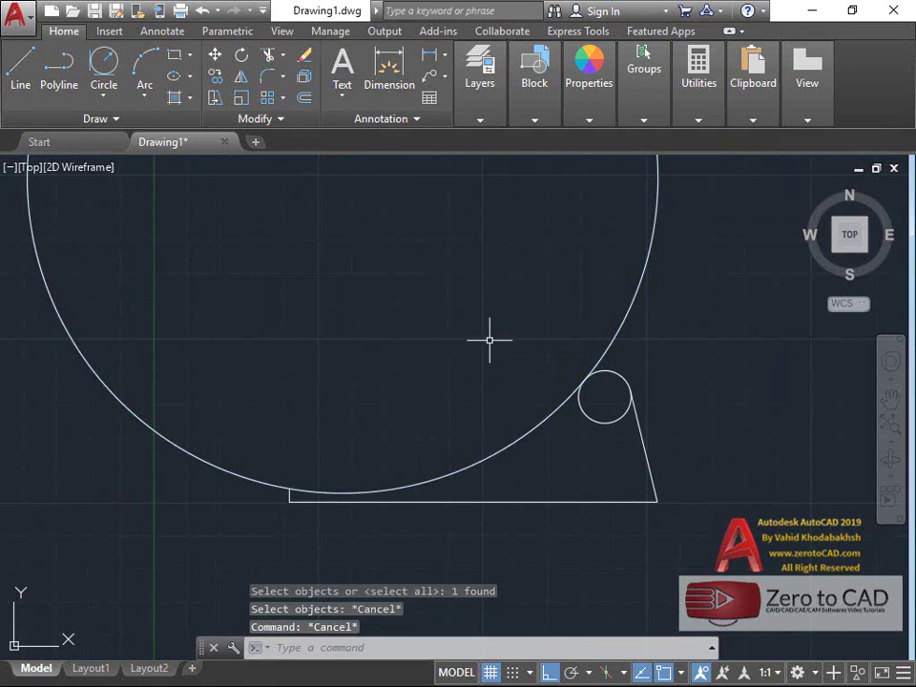
pyautogui.press('Return')
pyautogui.press('Return')
pyautogui.click(628, 311)
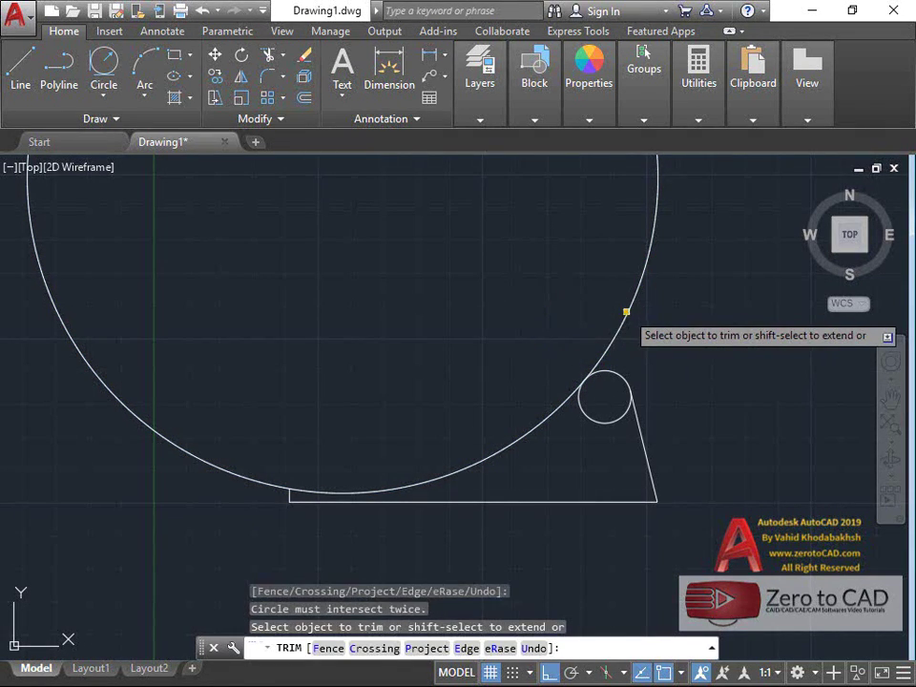
pyautogui.press('Escape')
pyautogui.click(266, 57)
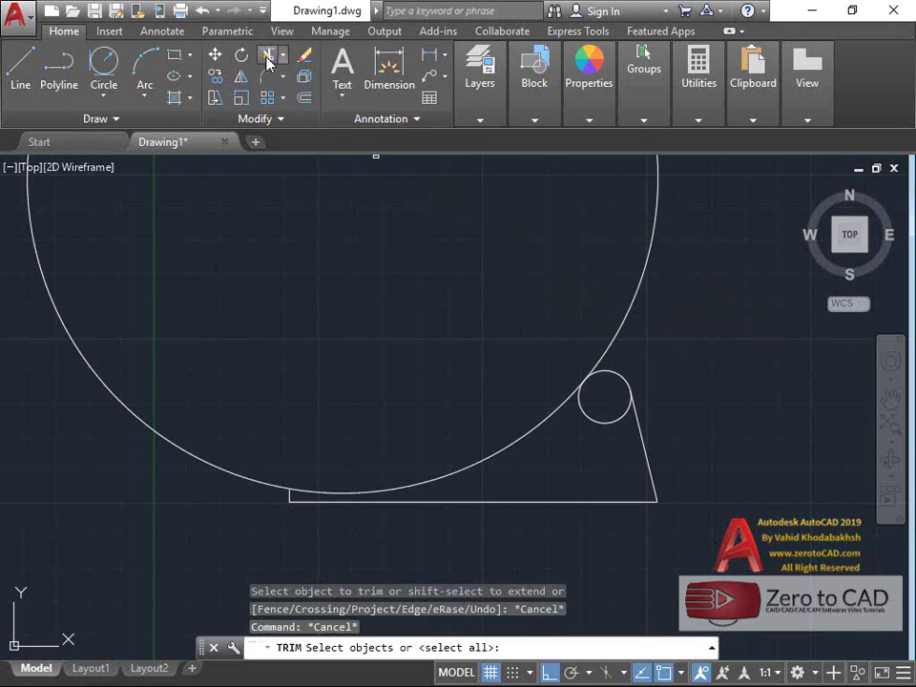
pyautogui.press('Return')
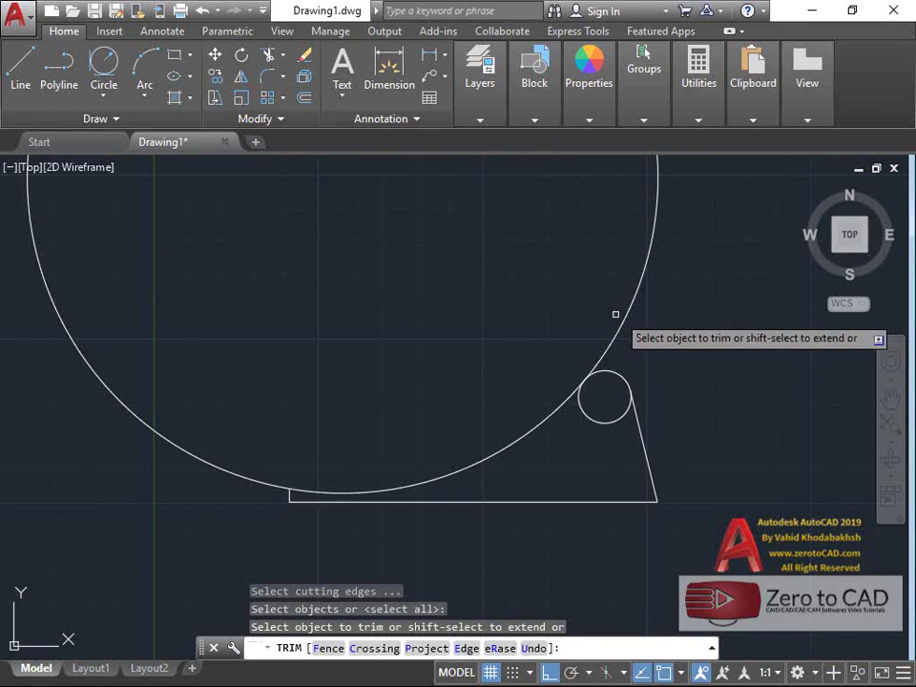
pyautogui.click(591, 375)
pyautogui.scroll(5, 584, 383)
pyautogui.scroll(3, 568, 362)
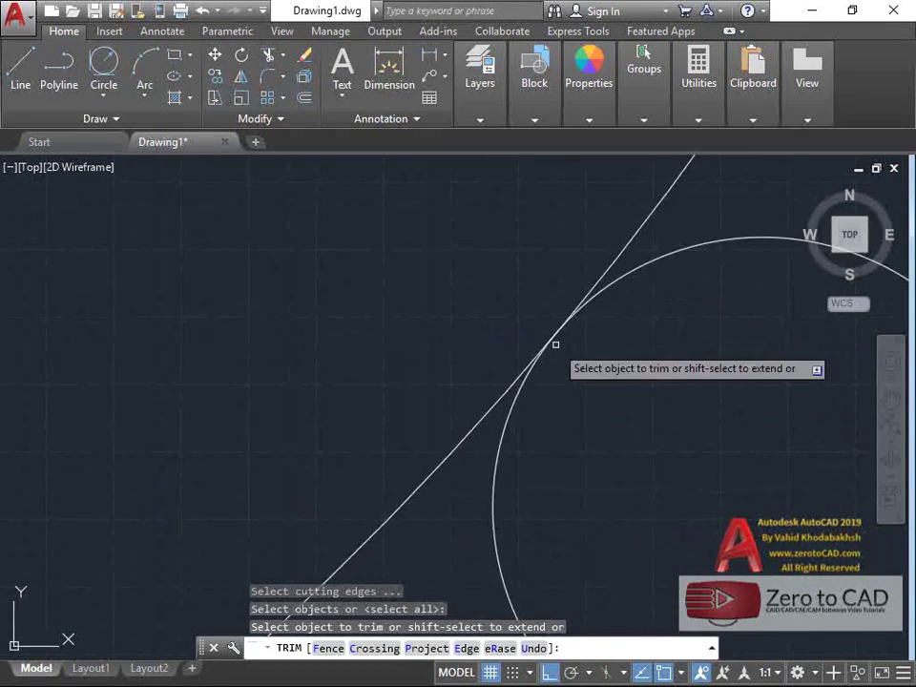
pyautogui.scroll(1, 553, 341)
pyautogui.scroll(-2, 548, 336)
pyautogui.scroll(-4, 515, 343)
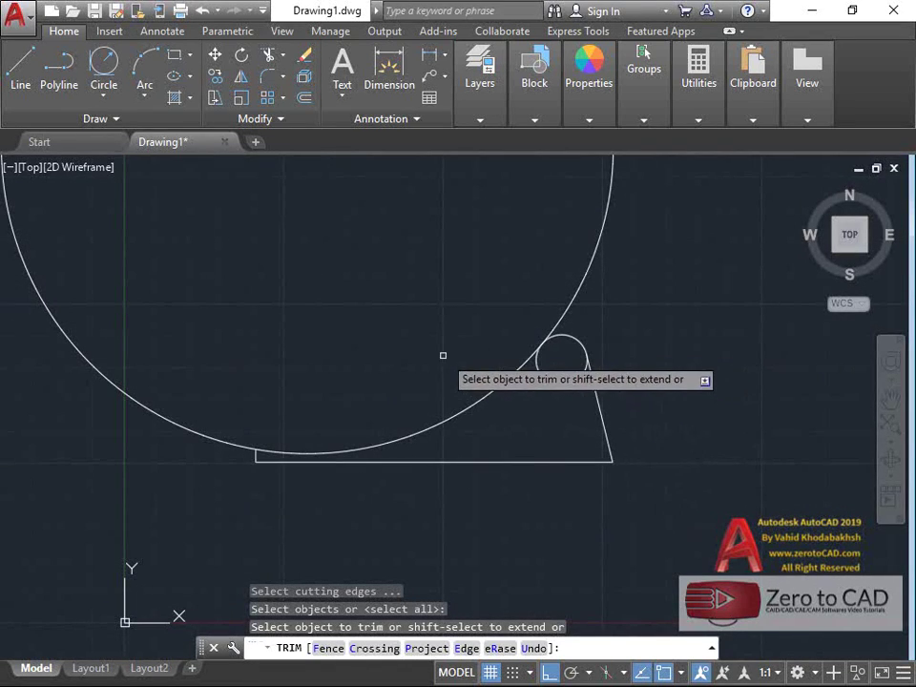
pyautogui.click(274, 67)
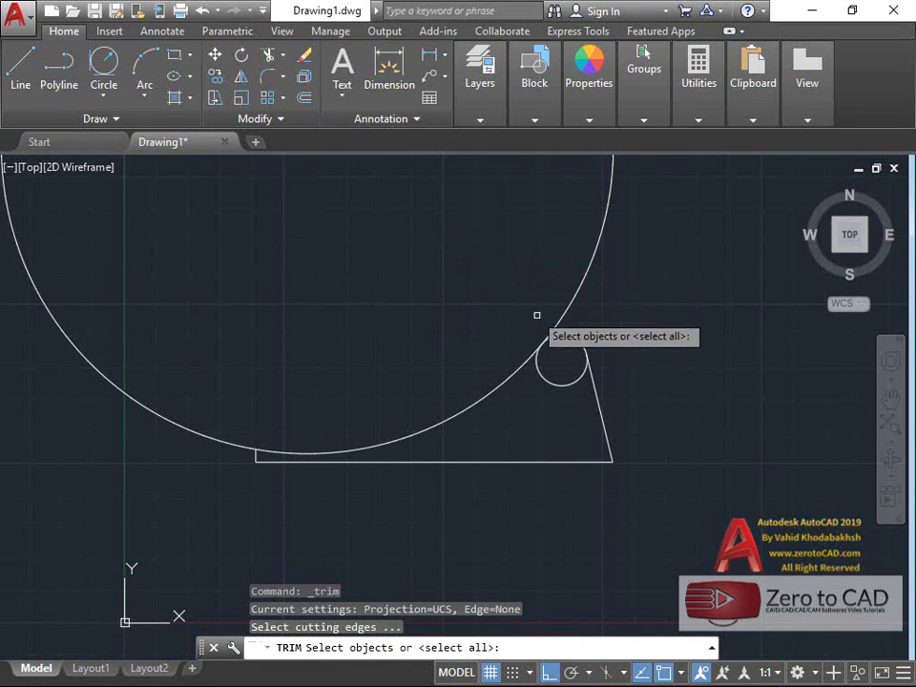
pyautogui.click(570, 337)
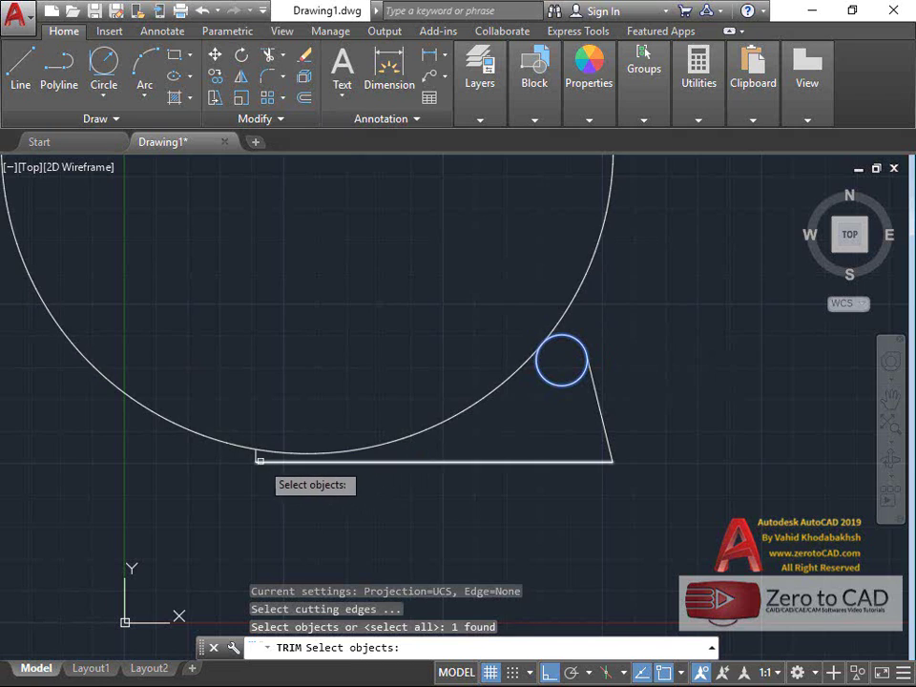
pyautogui.click(231, 435)
pyautogui.rightClick(220, 427)
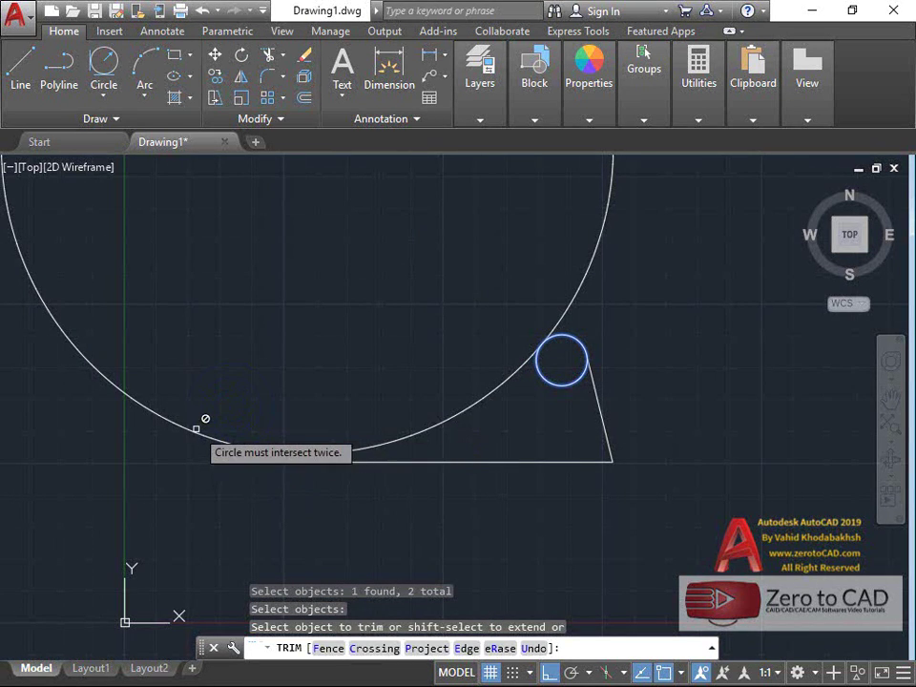
pyautogui.press('Escape')
pyautogui.press('Escape')
pyautogui.press('Escape')
pyautogui.press('Escape')
# Extend the short left vertical segment up to the radius-120 circle, using all objects as boundaries.
pyautogui.scroll(3, 254, 458)
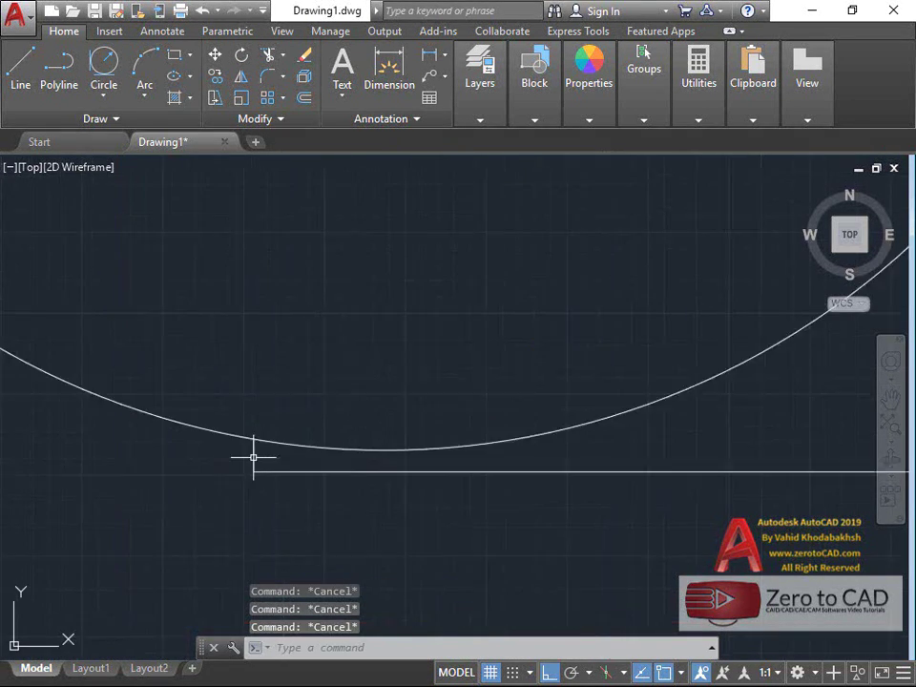
pyautogui.scroll(3, 231, 445)
pyautogui.scroll(3, 270, 416)
pyautogui.scroll(-2, 270, 417)
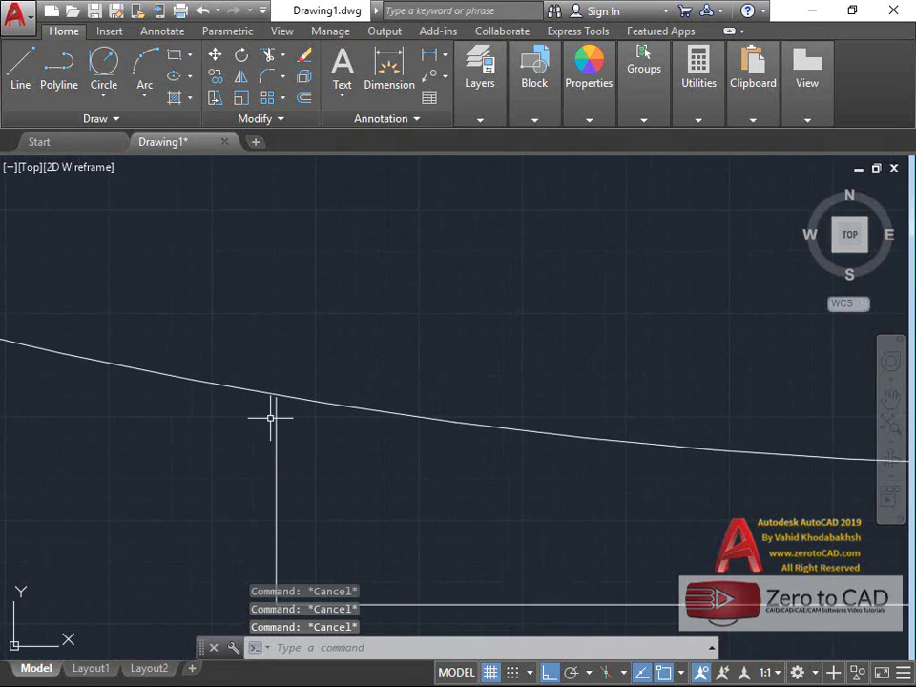
pyautogui.write('ex')
pyautogui.press('Return')
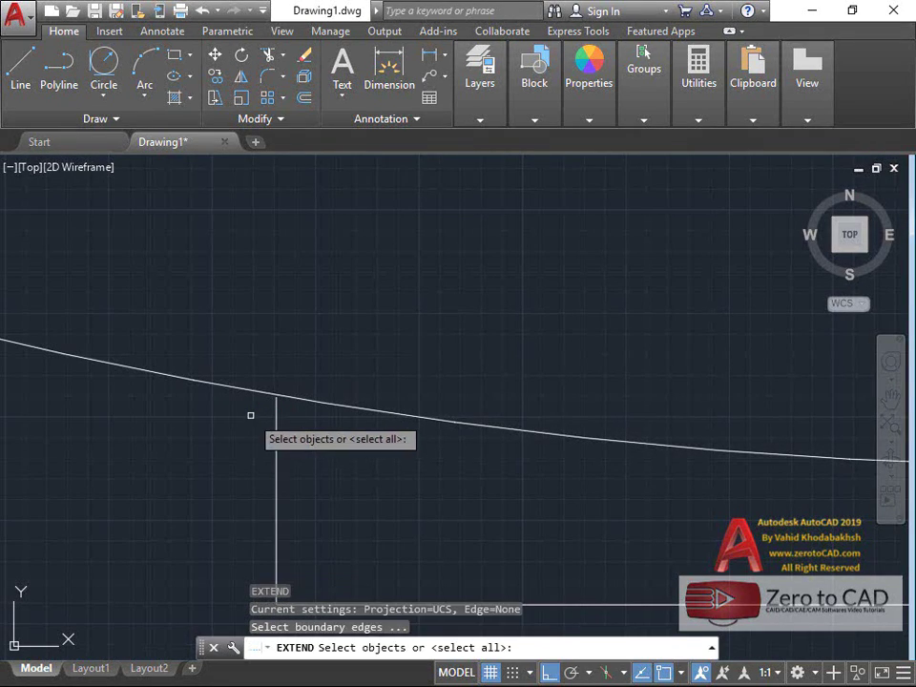
pyautogui.rightClick(274, 411)
pyautogui.scroll(-4, 264, 426)
pyautogui.scroll(-3, 263, 426)
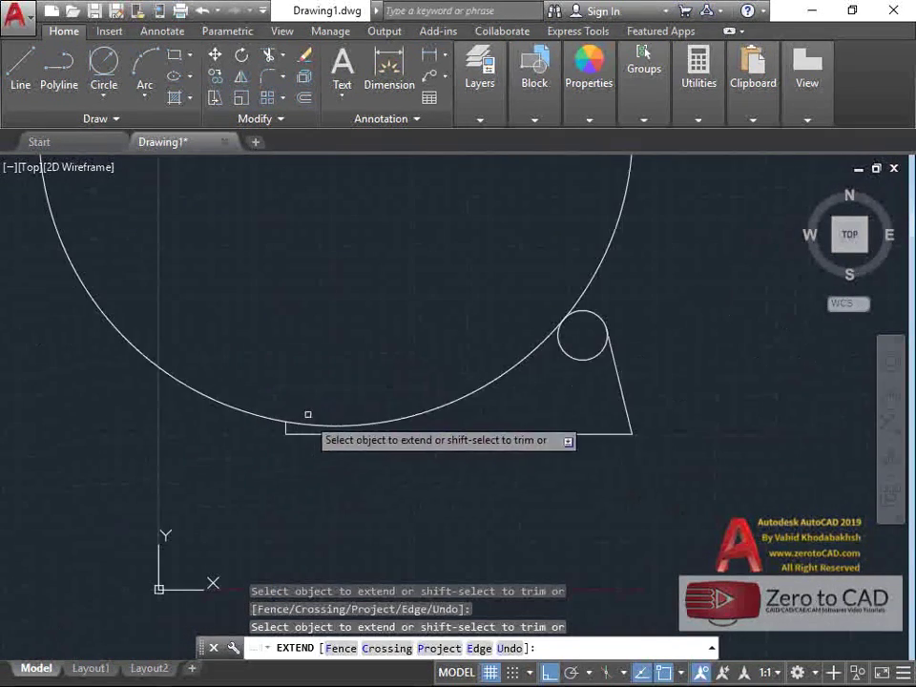
pyautogui.scroll(2, 377, 400)
pyautogui.rightClick(377, 401)
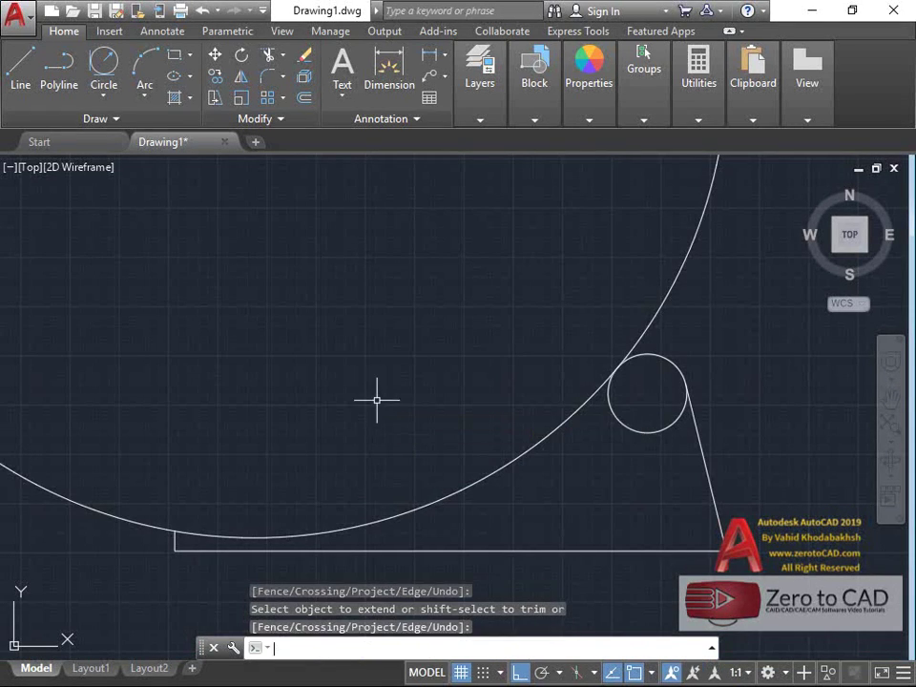
pyautogui.scroll(-2, 377, 401)
# Trim off the large circle's upper part and the small circle's lower arc.
pyautogui.moveTo(389, 356); pyautogui.dragTo(391, 401, button='middle')
pyautogui.click(270, 71)
pyautogui.rightClick(468, 276)
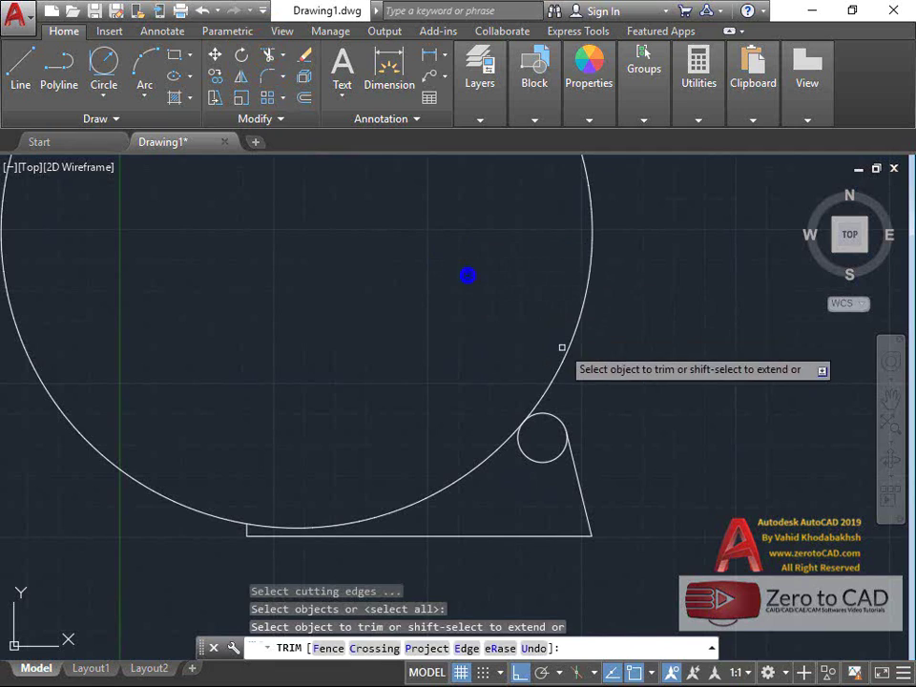
pyautogui.click(567, 353)
pyautogui.click(531, 458)
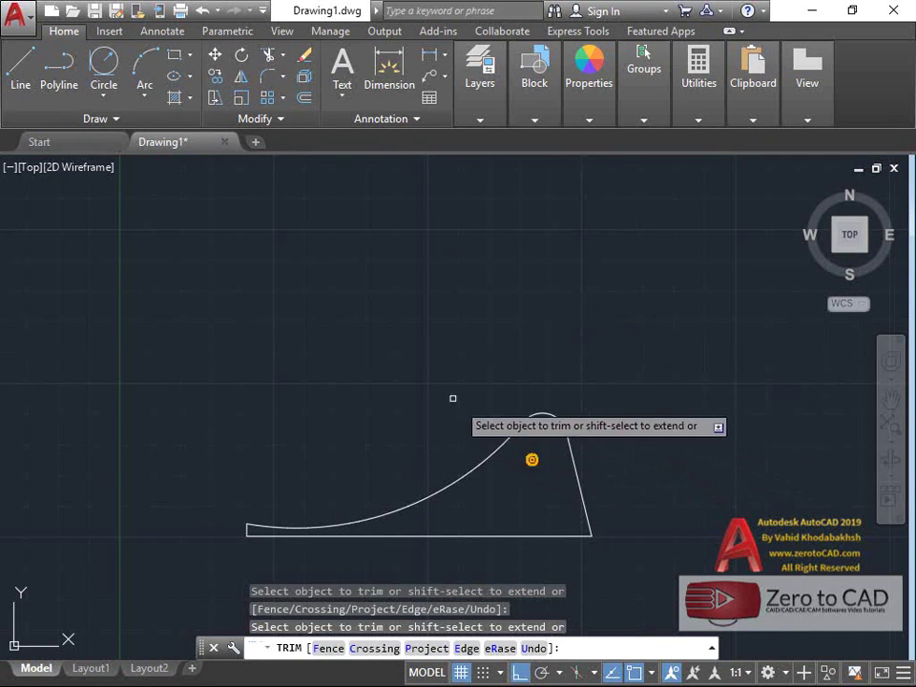
pyautogui.scroll(2, 400, 550)
pyautogui.moveTo(400, 550); pyautogui.dragTo(350, 331, button='middle')
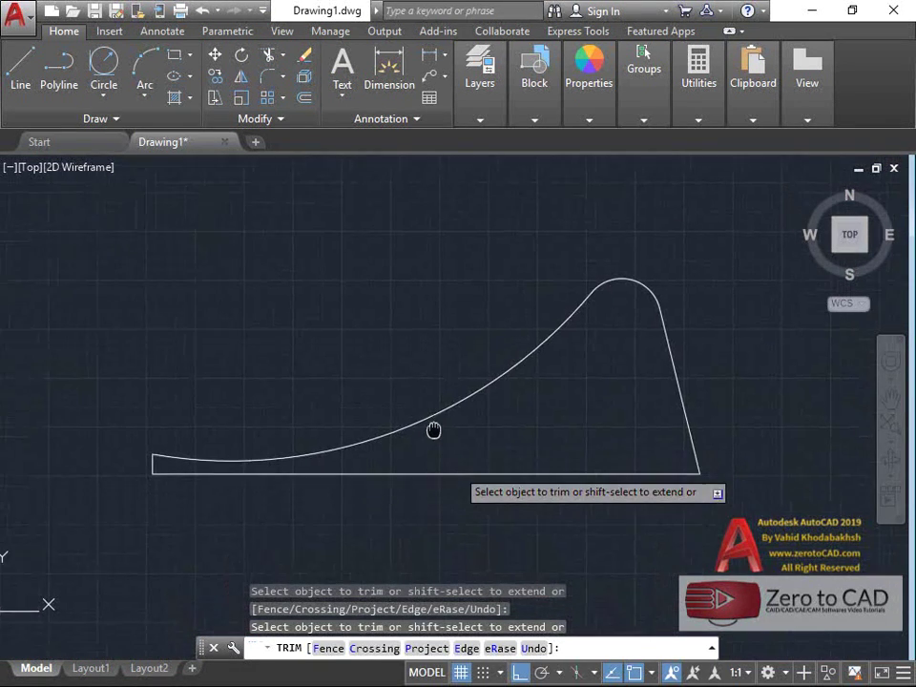
pyautogui.press('Return')
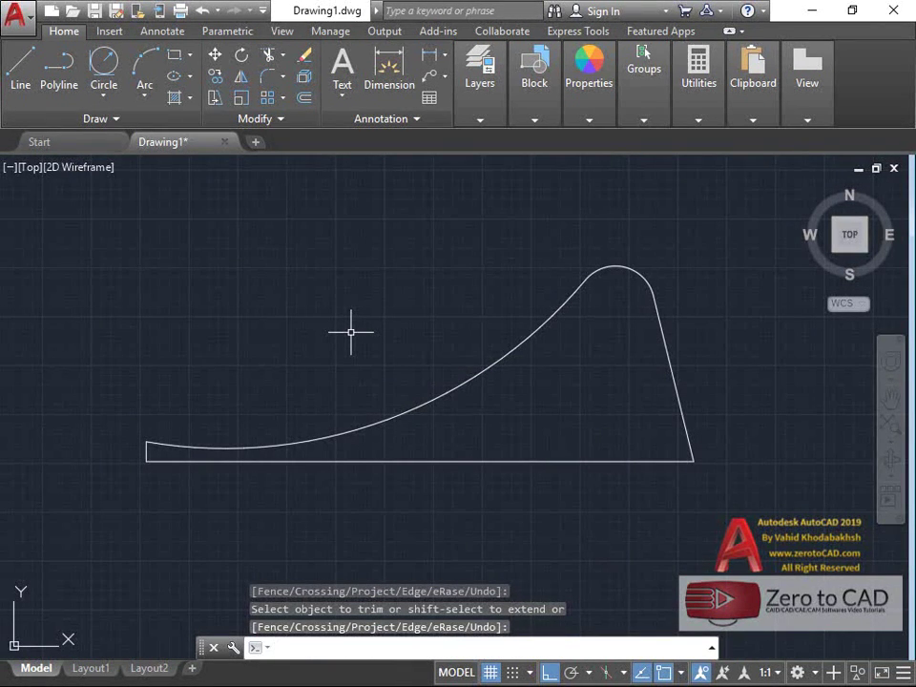
# Draw a radius-3 centre-radius circle inside the bracket's rounded top.
pyautogui.click(103, 95)
pyautogui.click(141, 128)
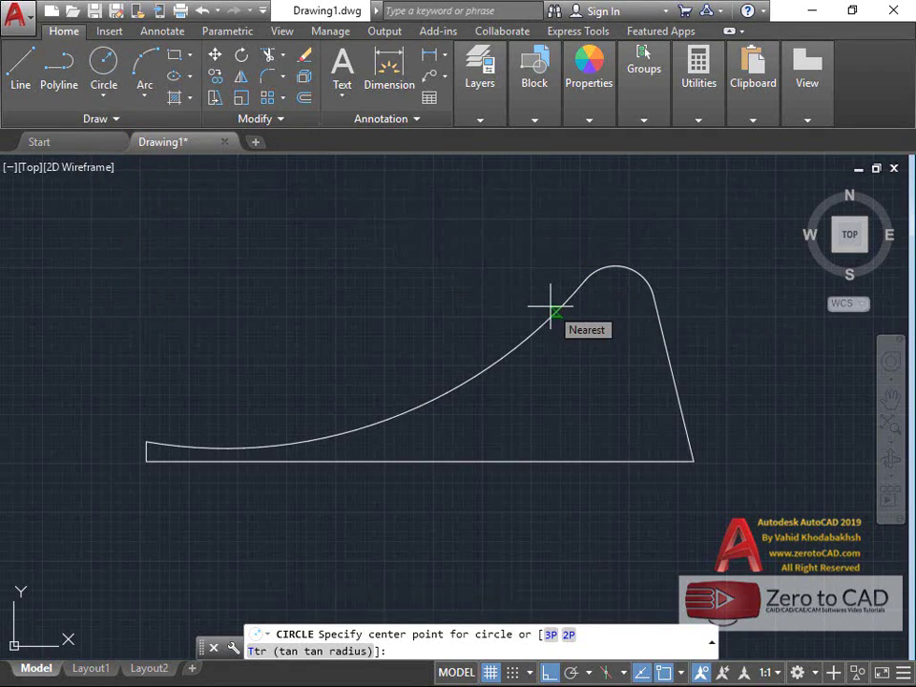
pyautogui.click(616, 305)
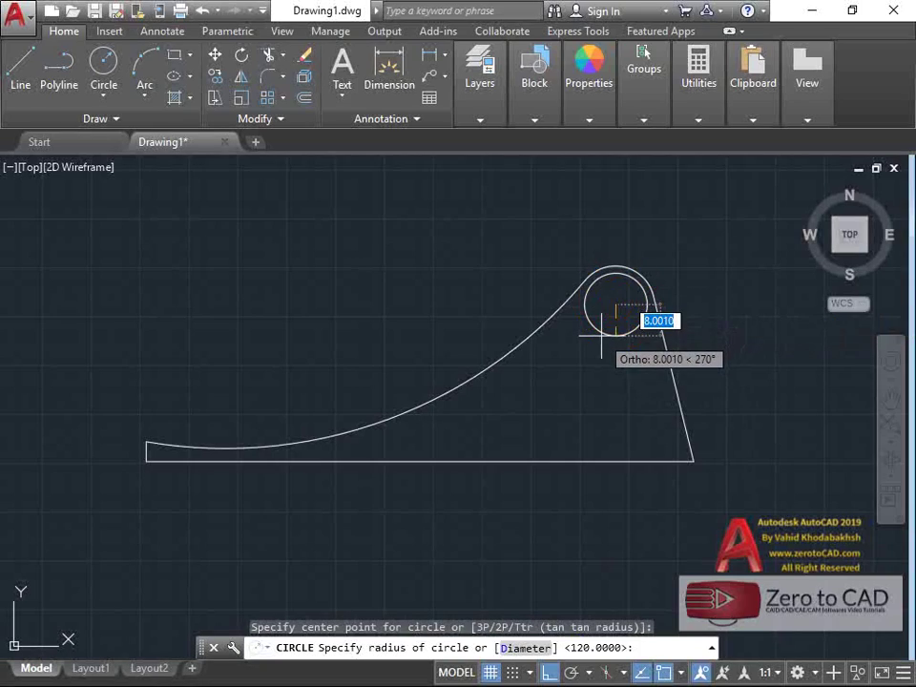
pyautogui.write('3')
pyautogui.press('Return')
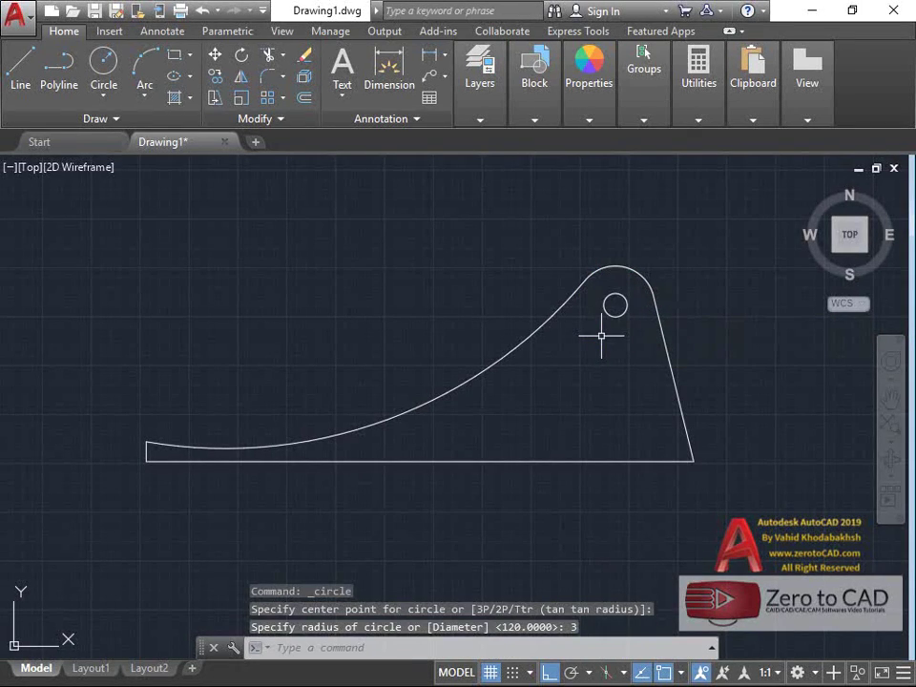
pyautogui.scroll(2, 672, 361)
pyautogui.moveTo(693, 349); pyautogui.dragTo(629, 351, button='middle')
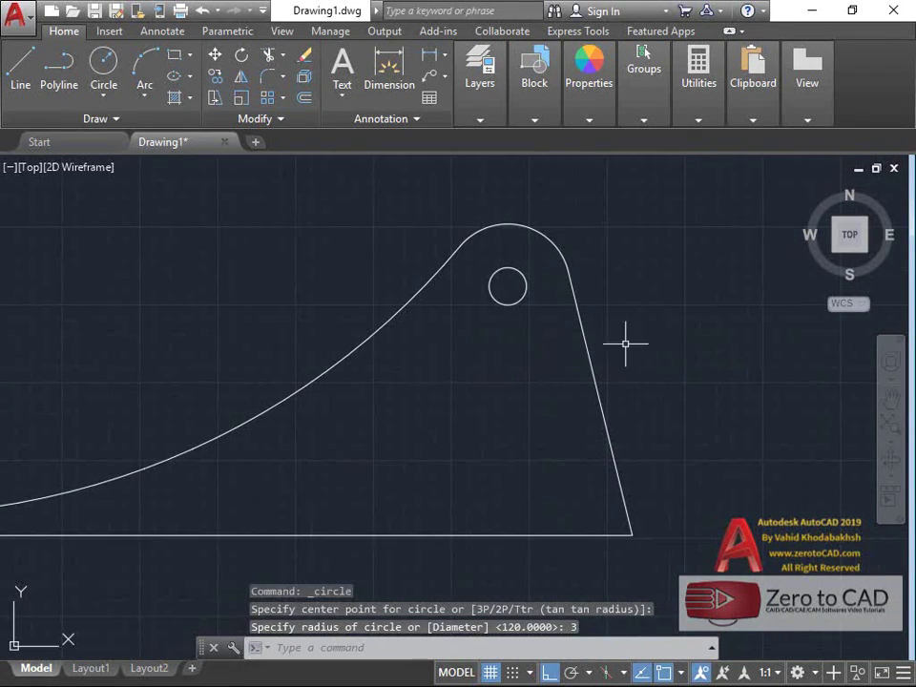
# With Ortho off and parallel snap, draw a 31-unit line from the radius-3 circle's centre along the slanted edge.
pyautogui.click(20, 71)
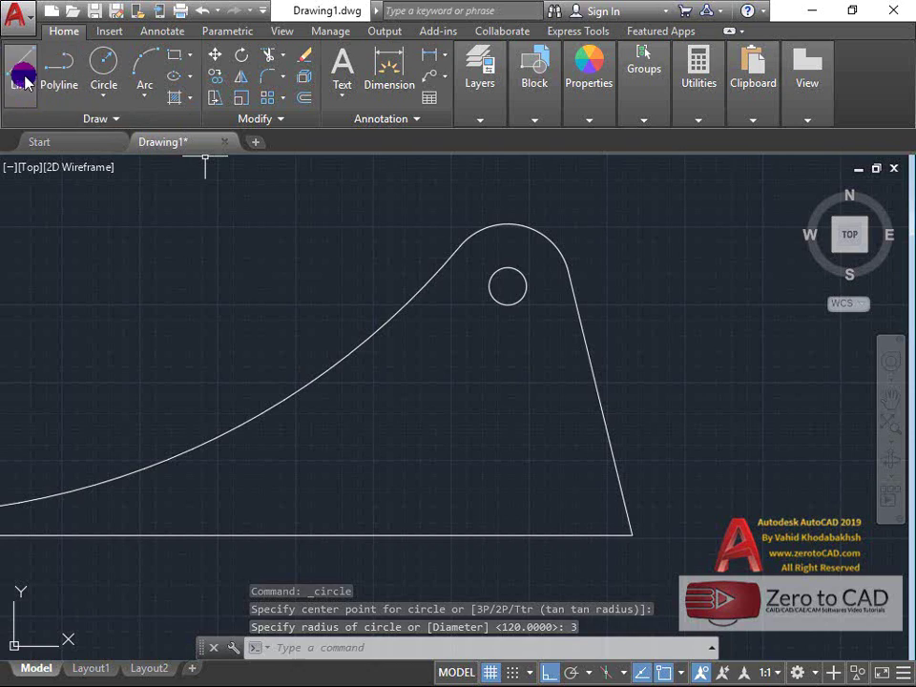
pyautogui.click(507, 286)
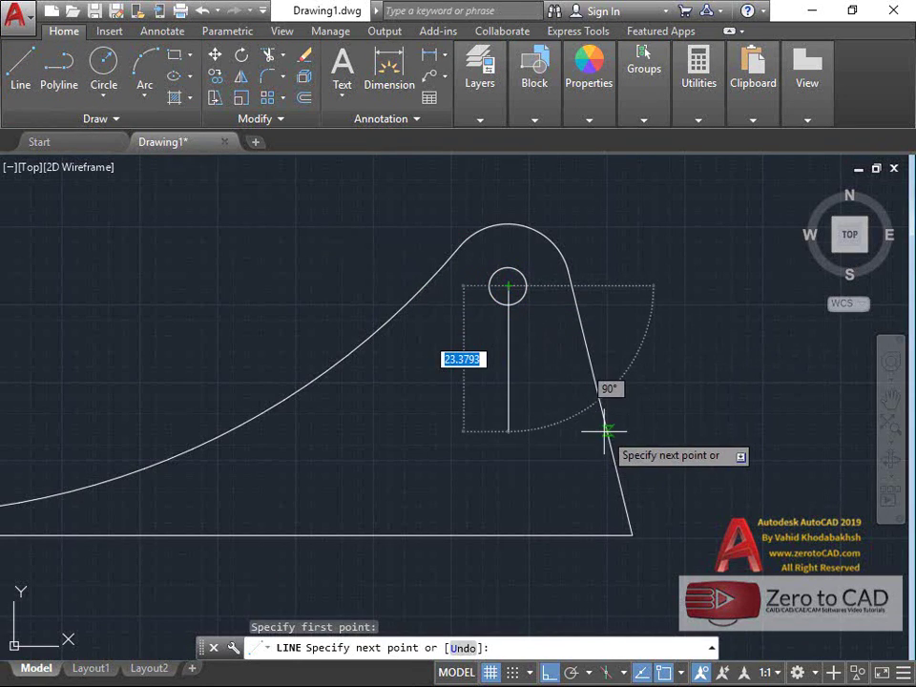
pyautogui.press('F8')
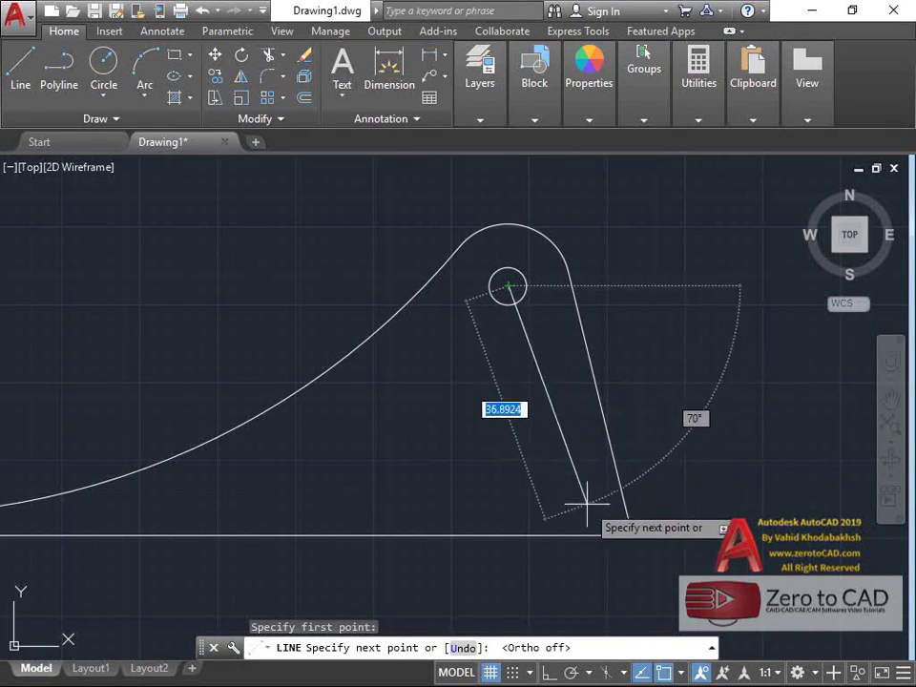
pyautogui.click(681, 673)
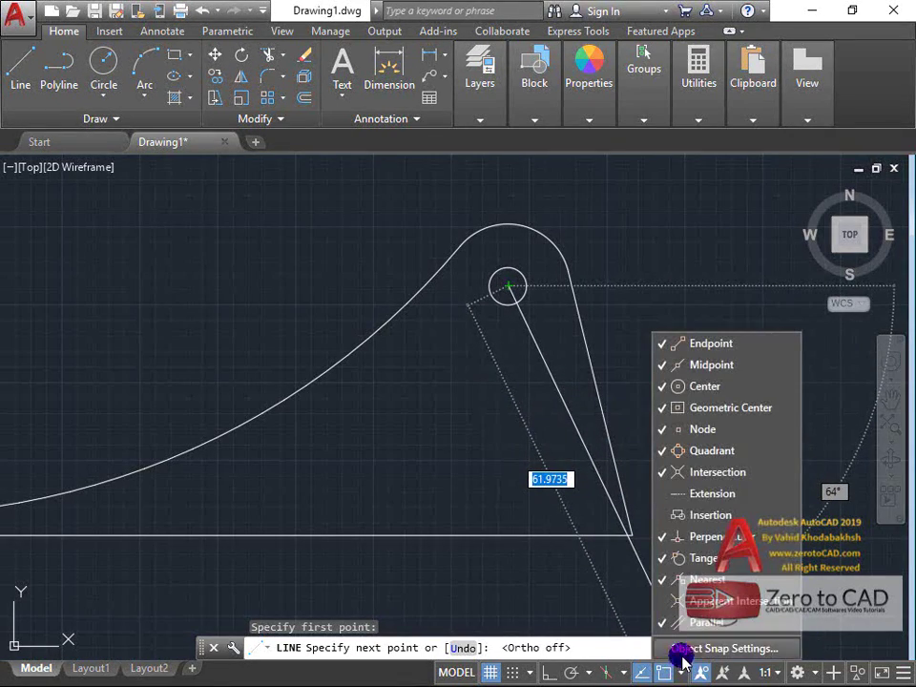
pyautogui.click(679, 622)
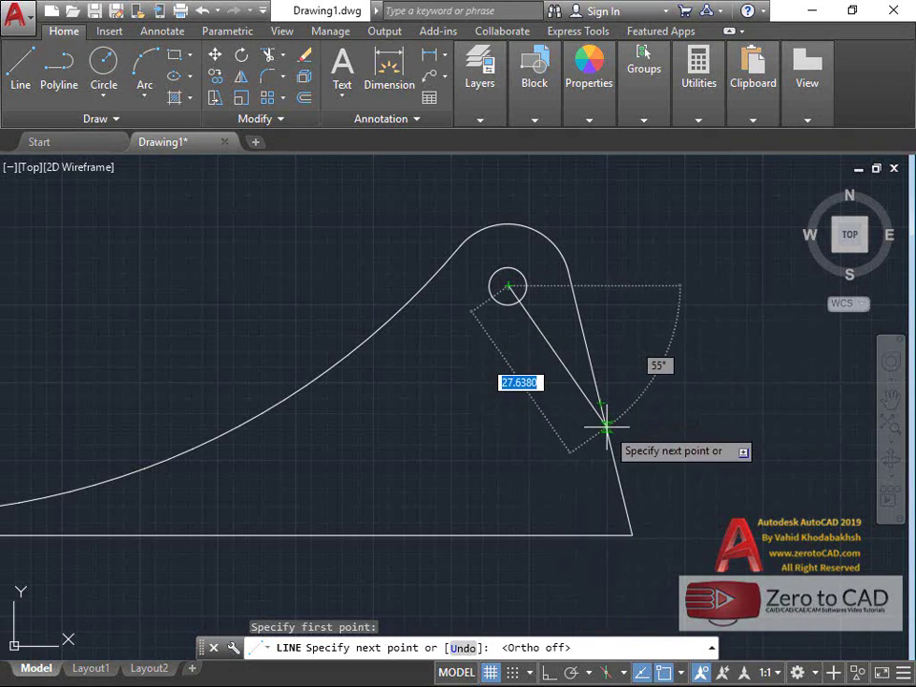
pyautogui.write('par')
pyautogui.press('Return')
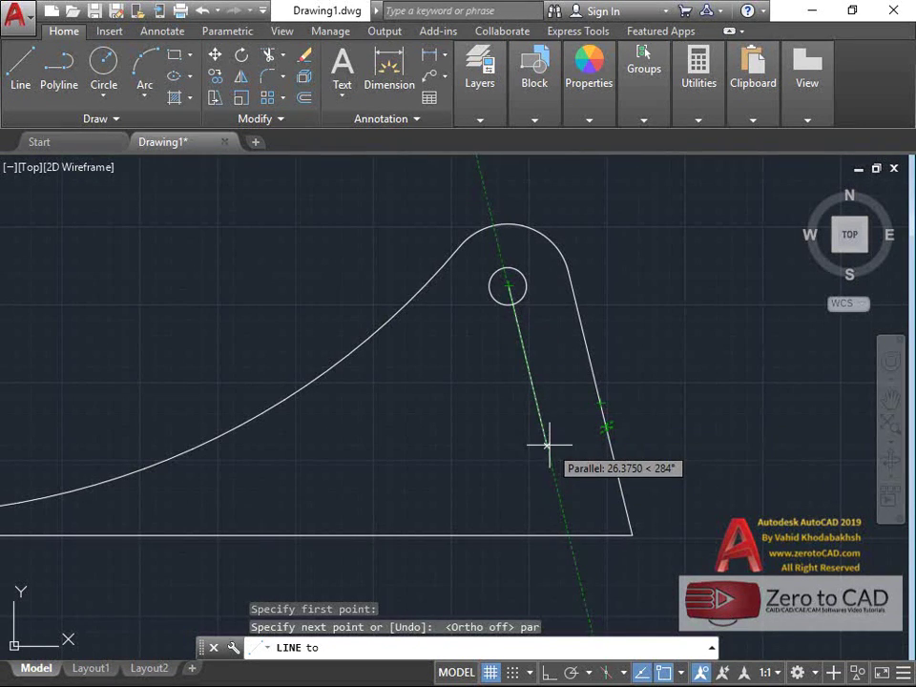
pyautogui.write('31')
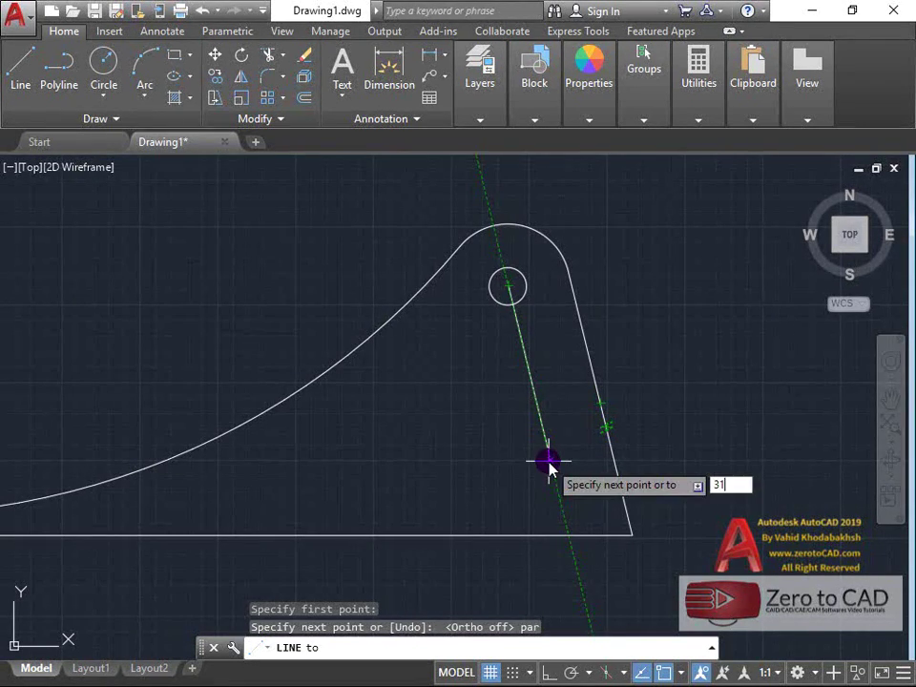
pyautogui.press('Return')
pyautogui.press('Return')
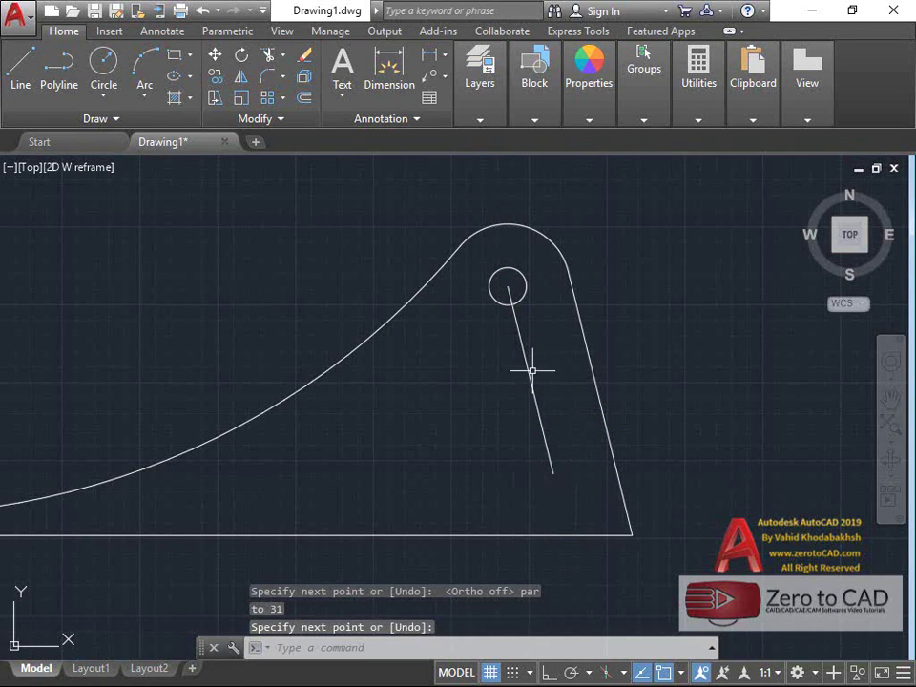
# Copy the radius-3 hole from its centre to the lower end of the 31-unit slanted line.
pyautogui.click(214, 80)
pyautogui.click(517, 271)
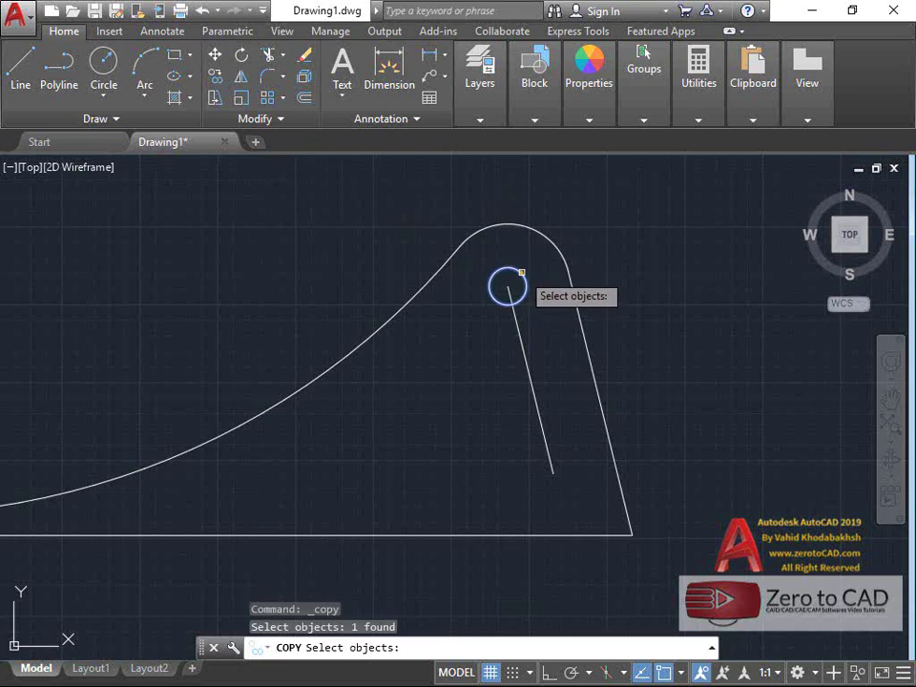
pyautogui.press('Return')
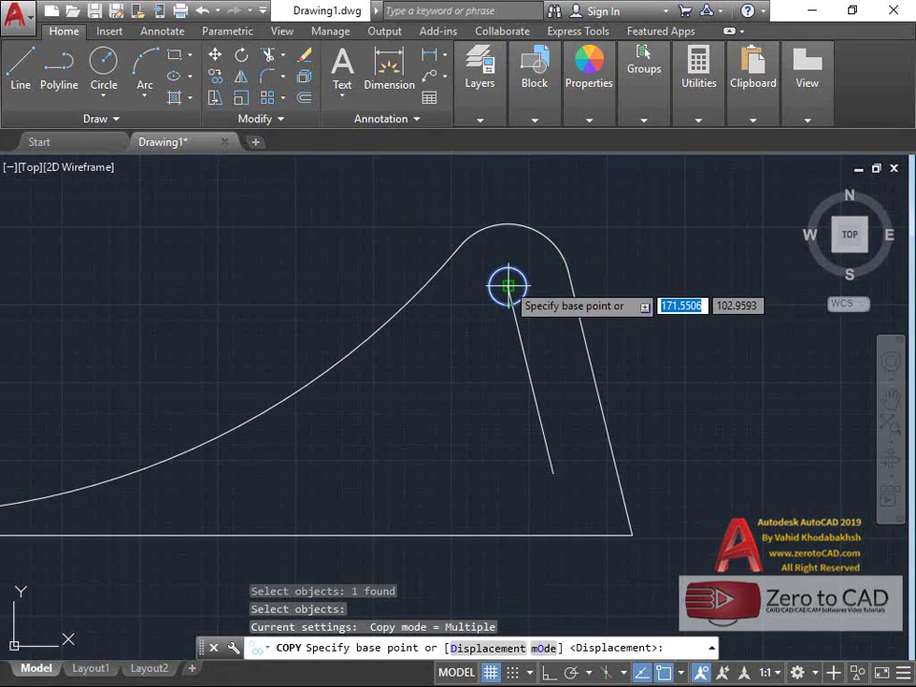
pyautogui.click(506, 284)
pyautogui.click(553, 472)
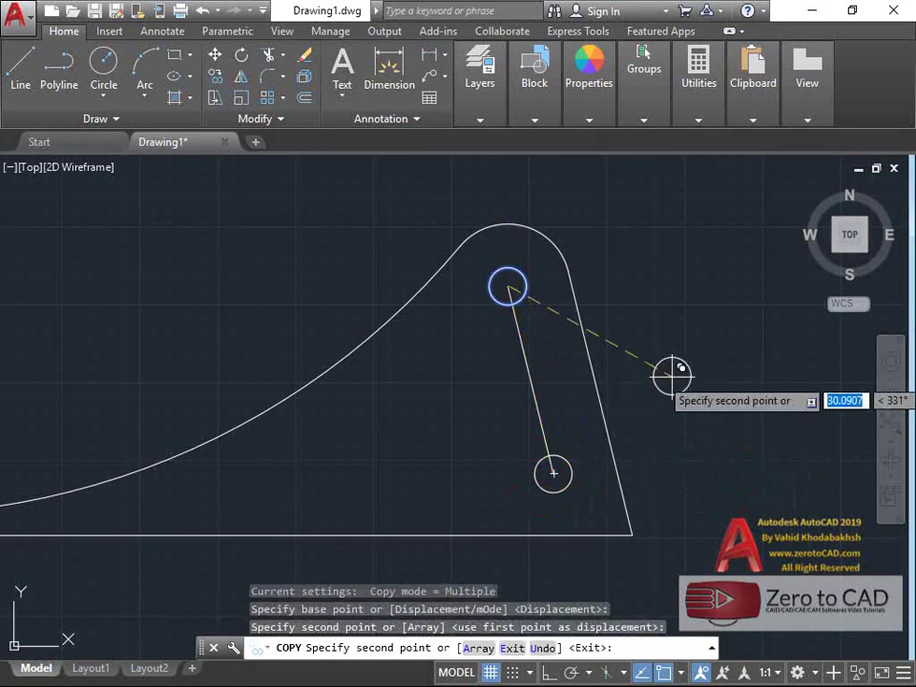
pyautogui.press('Return')
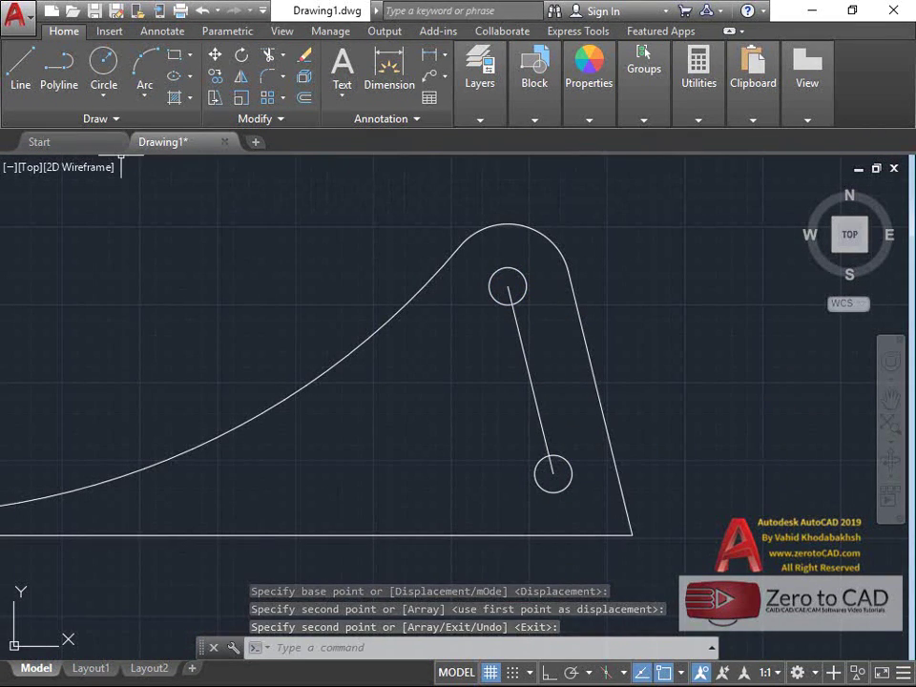
pyautogui.click(18, 69)
pyautogui.write('t')
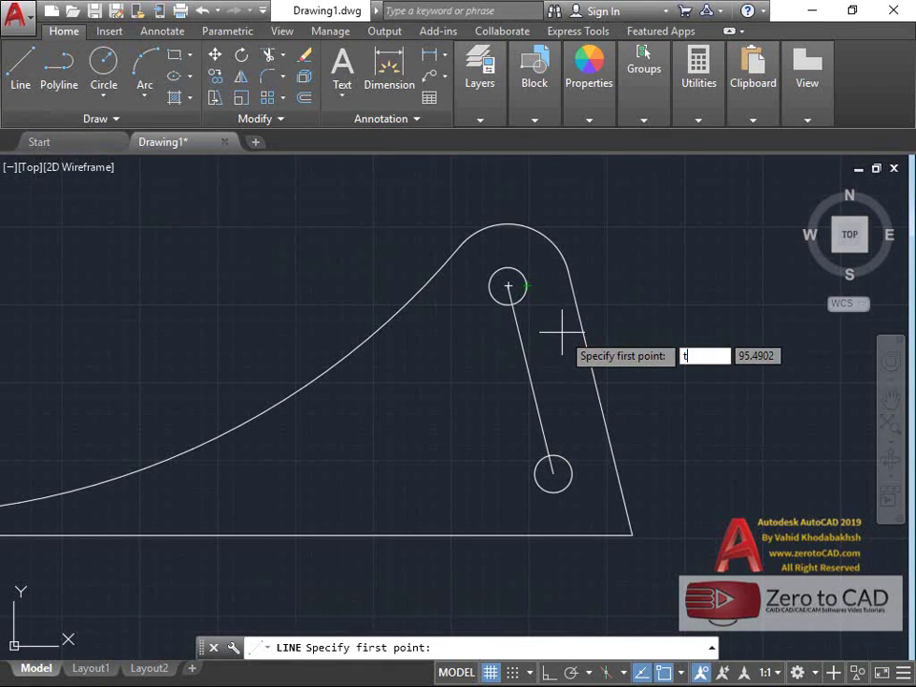
# Draw two lines tangent to both holes, one on each side, outlining the slot.
pyautogui.write('an')
pyautogui.press('Return')
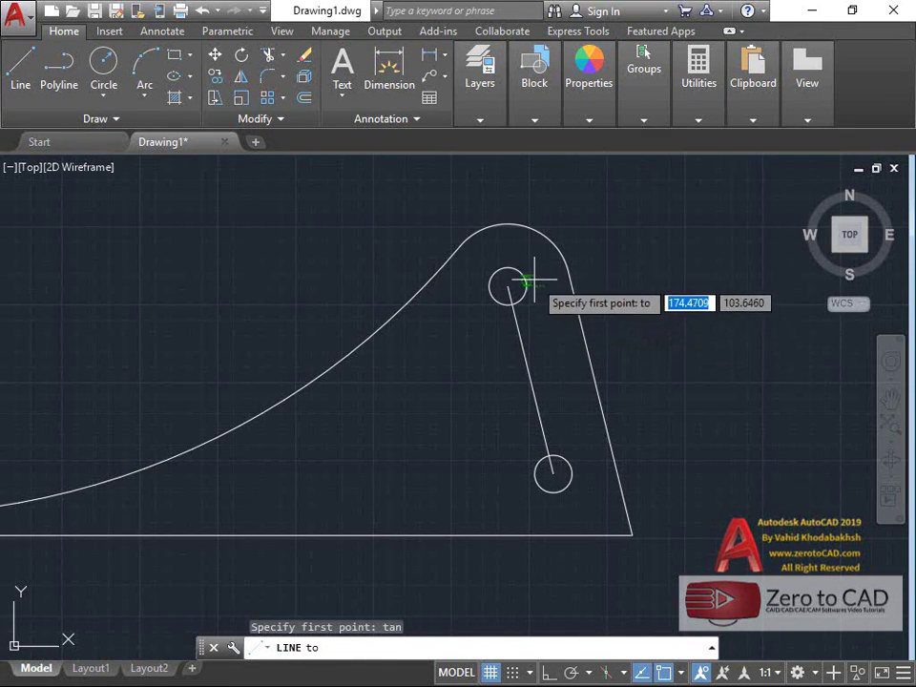
pyautogui.click(529, 280)
pyautogui.write('tan')
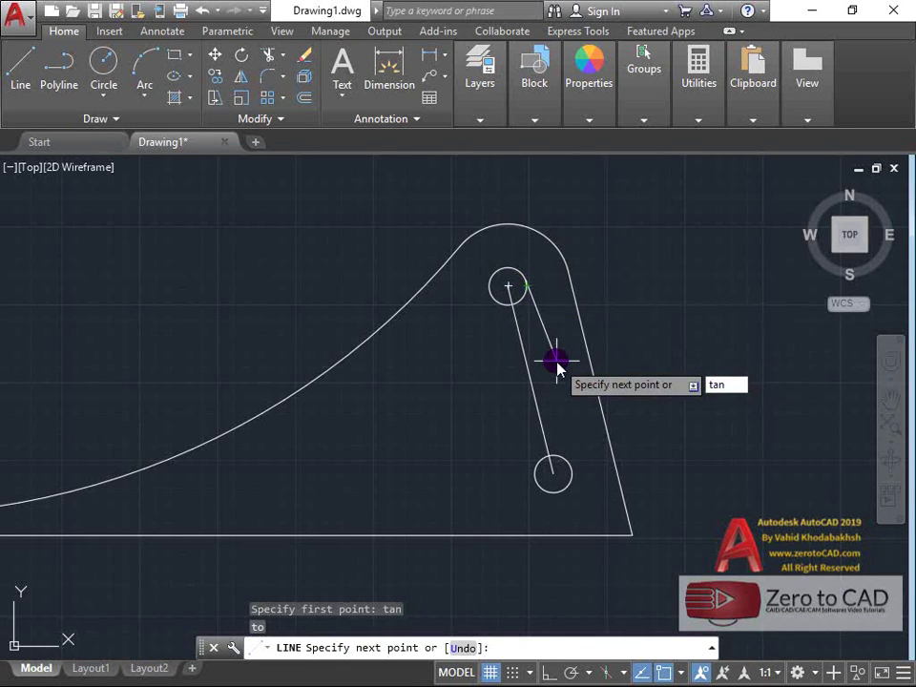
pyautogui.press('Return')
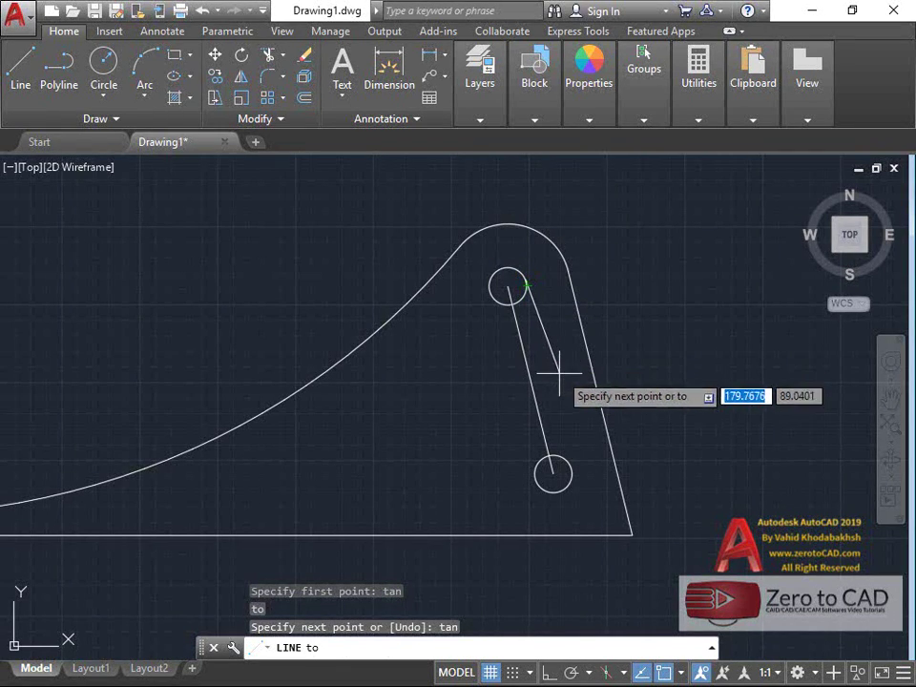
pyautogui.click(572, 469)
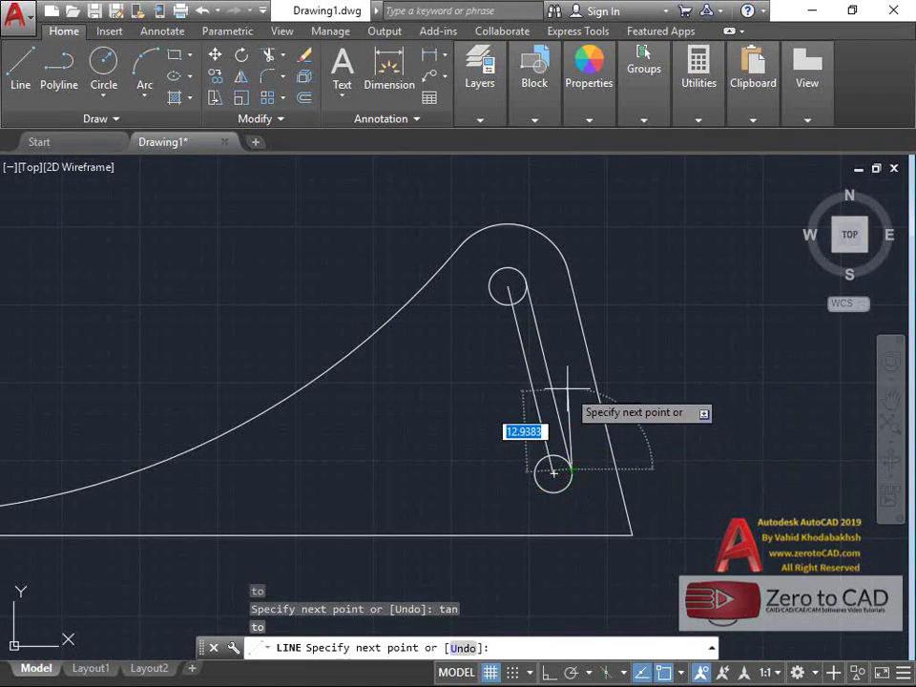
pyautogui.press('Return')
pyautogui.press('Return')
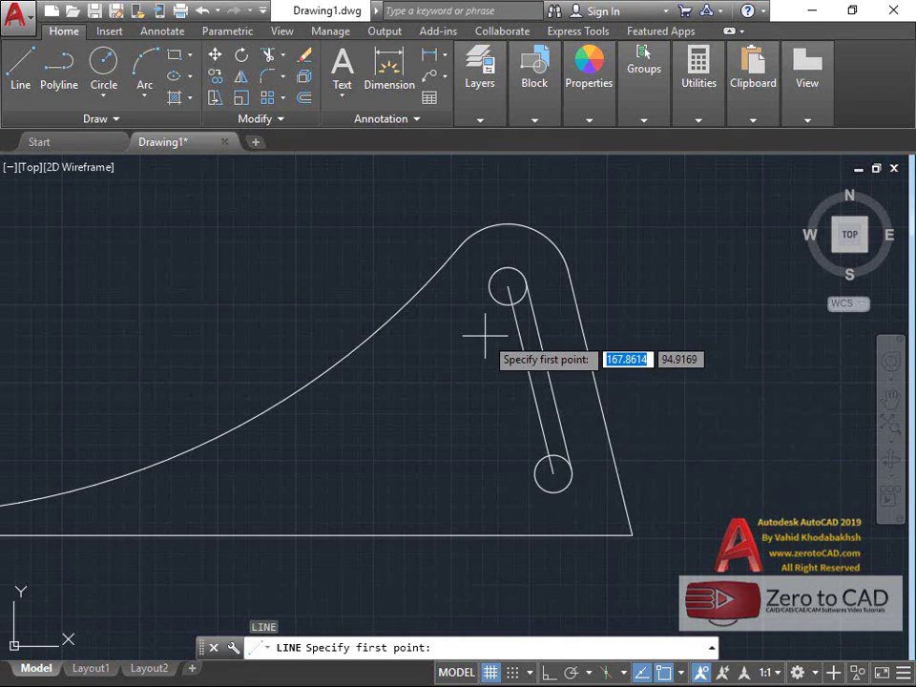
pyautogui.press('Return')
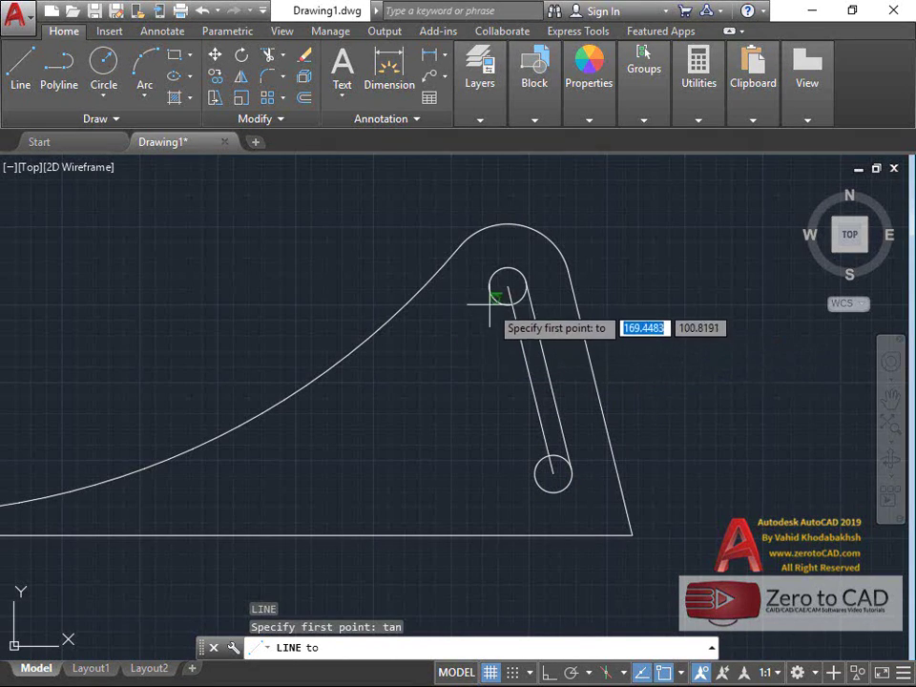
pyautogui.click(490, 293)
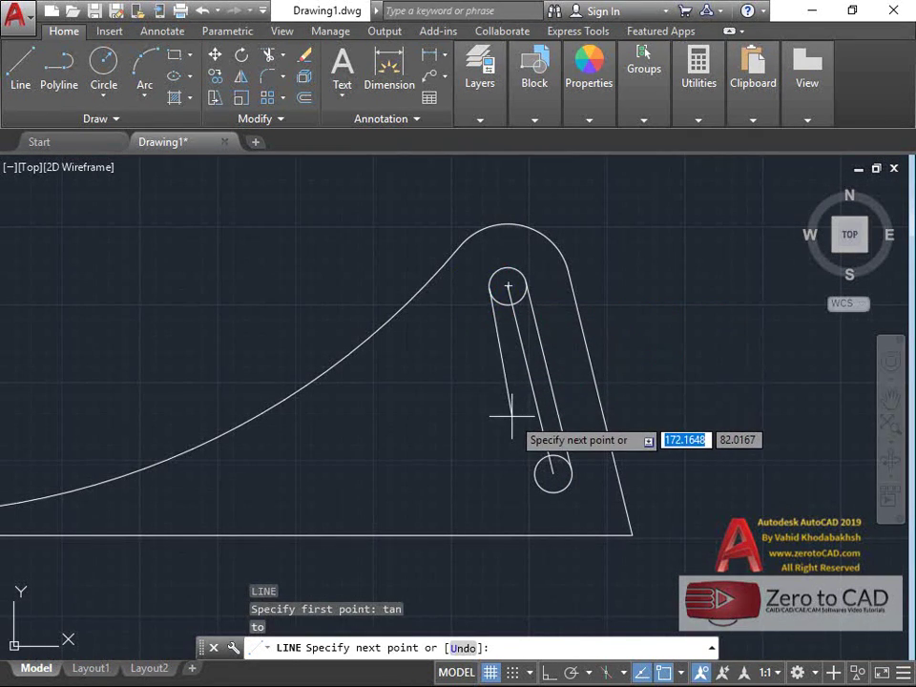
pyautogui.press('Return')
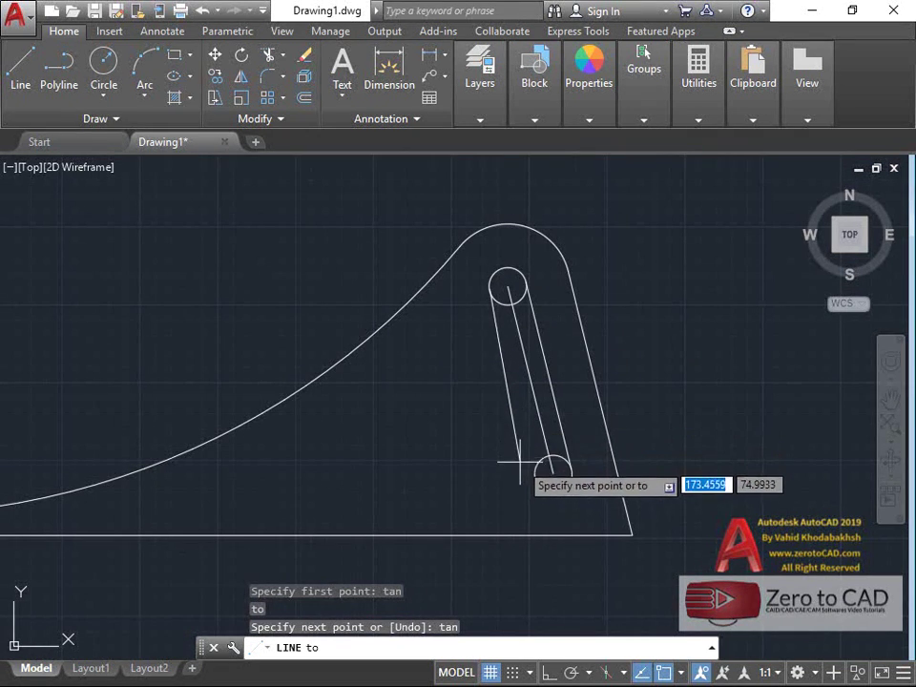
pyautogui.click(535, 475)
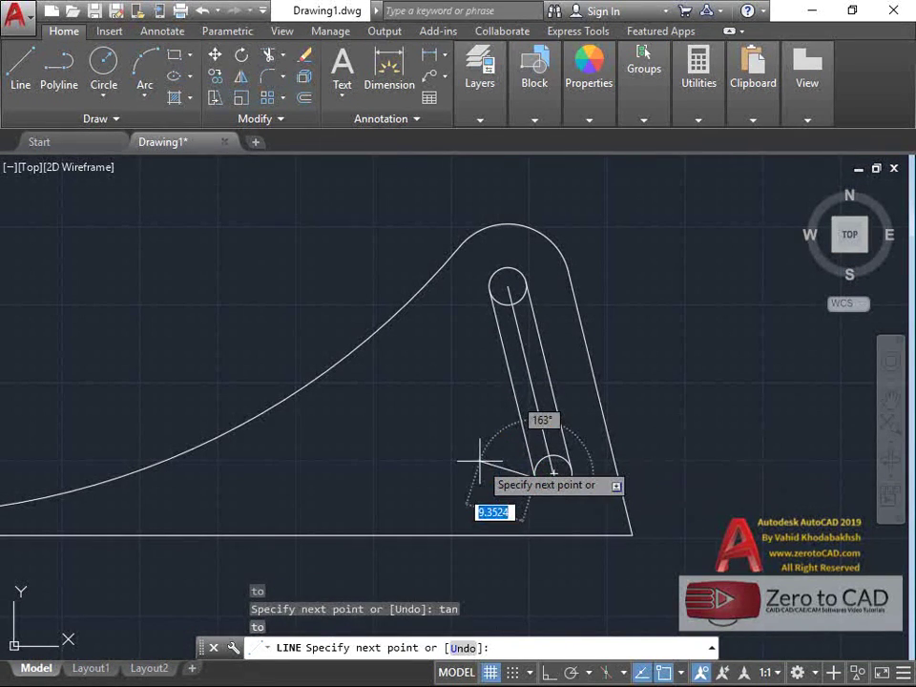
pyautogui.press('Return')
# Delete the slot's centre line and bring the whole bracket back into view.
pyautogui.click(531, 392)
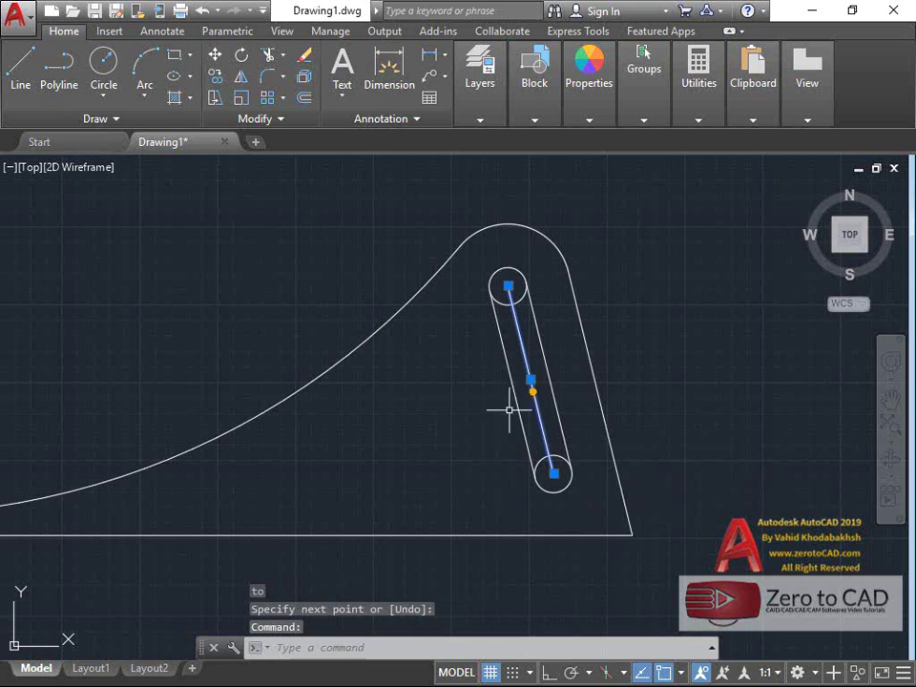
pyautogui.press('Delete')
pyautogui.scroll(-2, 401, 418)
pyautogui.moveTo(402, 417)
pyautogui.mouseDown(button='middle')
pyautogui.moveTo(485, 401)
pyautogui.moveTo(444, 409)
pyautogui.mouseUp(button='middle')
pyautogui.scroll(2, 552, 380)
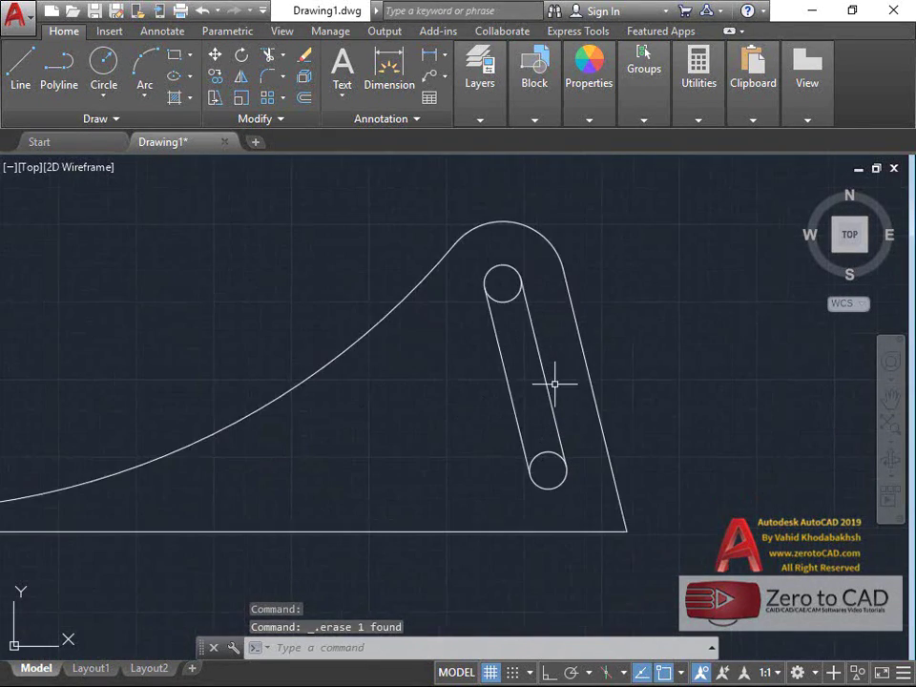
pyautogui.scroll(2, 553, 352)
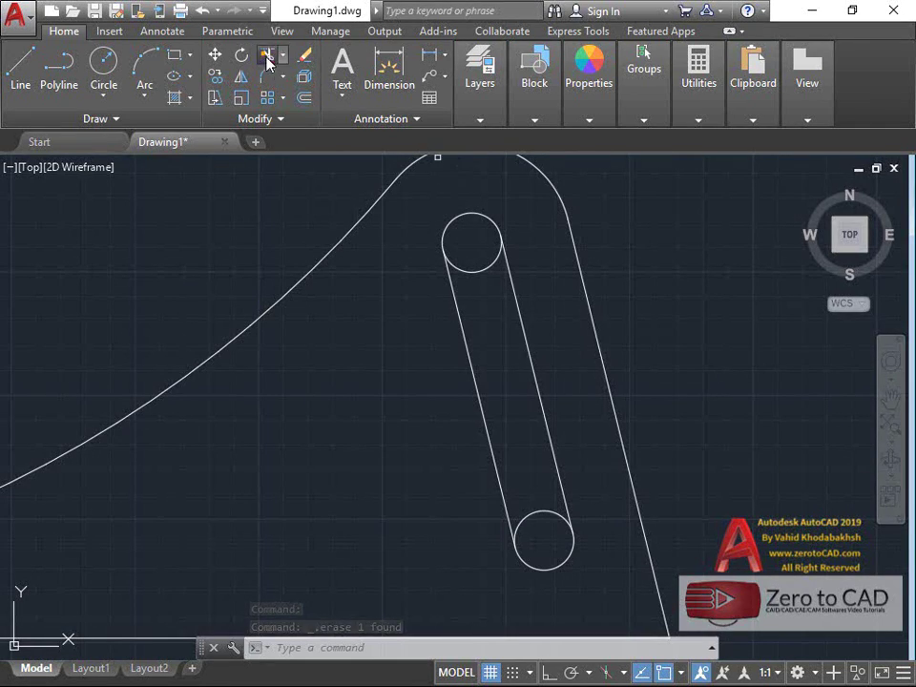
# Trim the inner arcs of both holes so the slot has rounded ends.
pyautogui.click(268, 60)
pyautogui.press('Return')
pyautogui.click(471, 270)
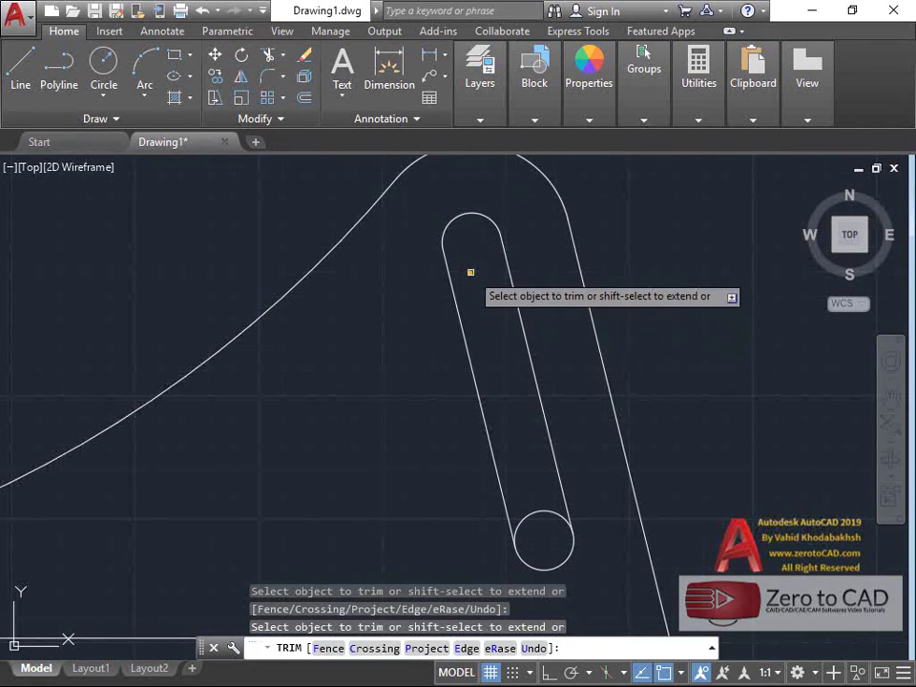
pyautogui.click(535, 509)
pyautogui.scroll(-3, 525, 448)
pyautogui.scroll(2, 537, 388)
pyautogui.scroll(2, 516, 382)
pyautogui.rightClick(442, 375)
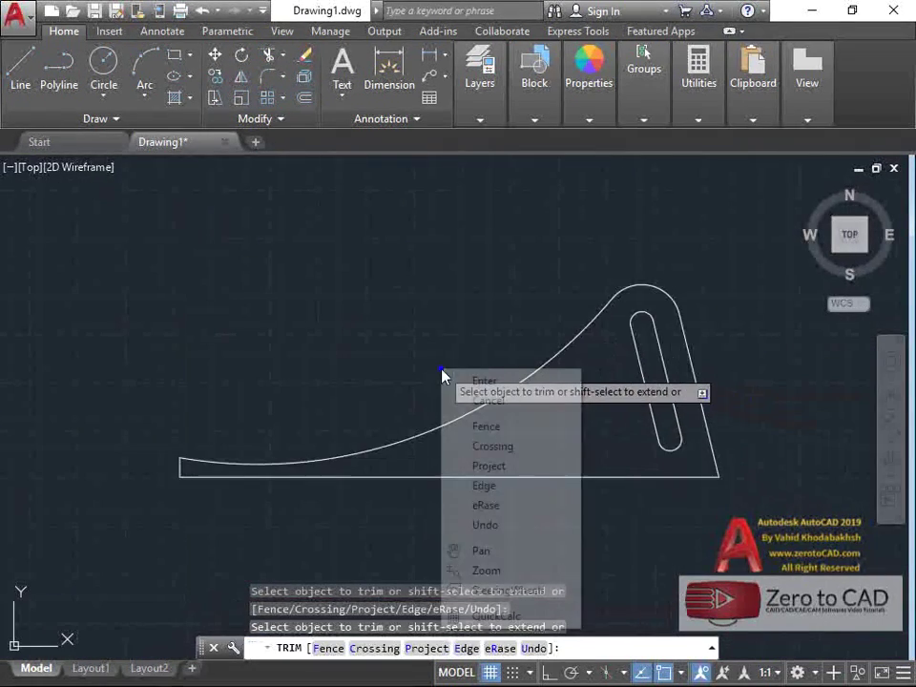
pyautogui.click(456, 379)
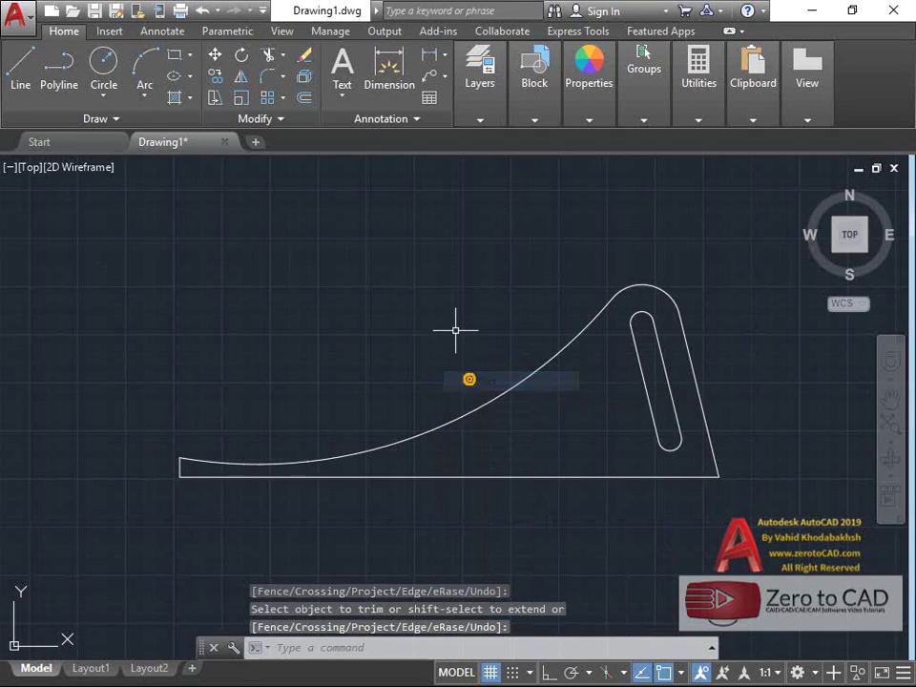
# Add a linear dimension of 140 along the base's bottom edge.
pyautogui.click(429, 56)
pyautogui.scroll(2, 146, 469)
pyautogui.scroll(-2, 147, 469)
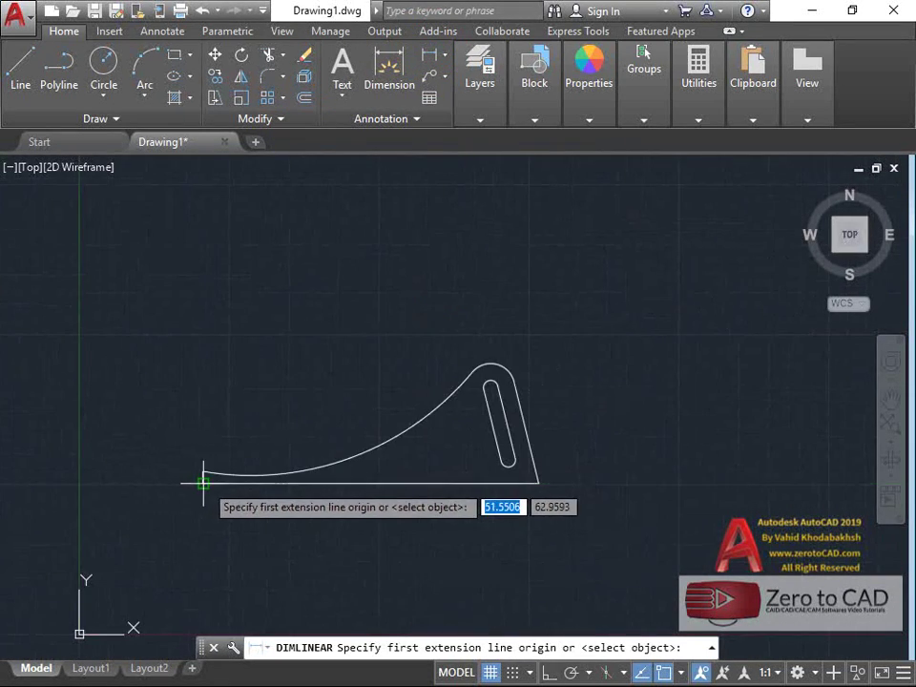
pyautogui.press('Return')
pyautogui.click(253, 508)
pyautogui.click(263, 521)
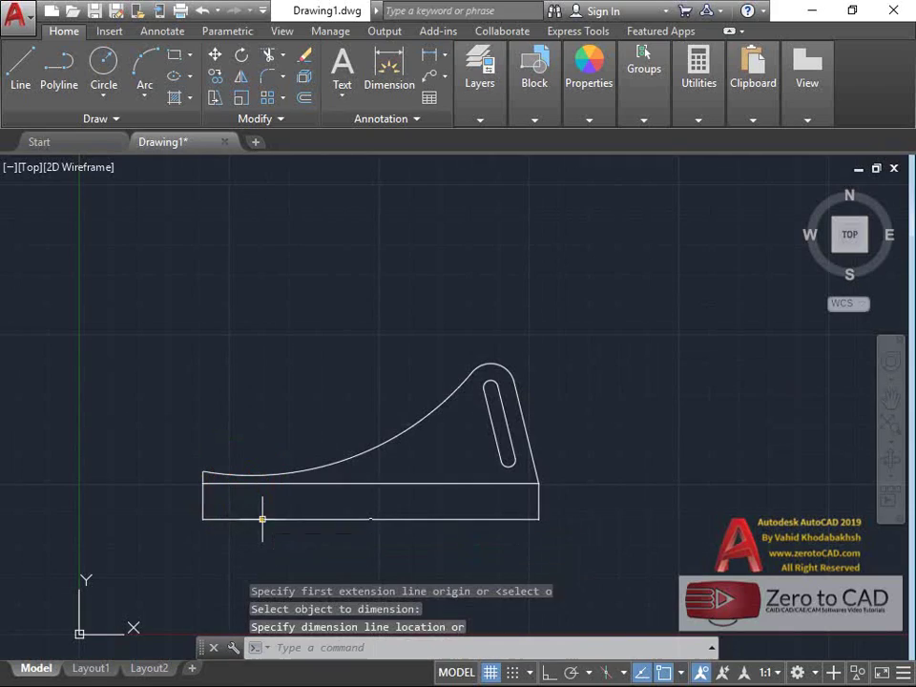
pyautogui.scroll(1, 495, 462)
pyautogui.scroll(1, 513, 449)
pyautogui.rightClick(619, 398)
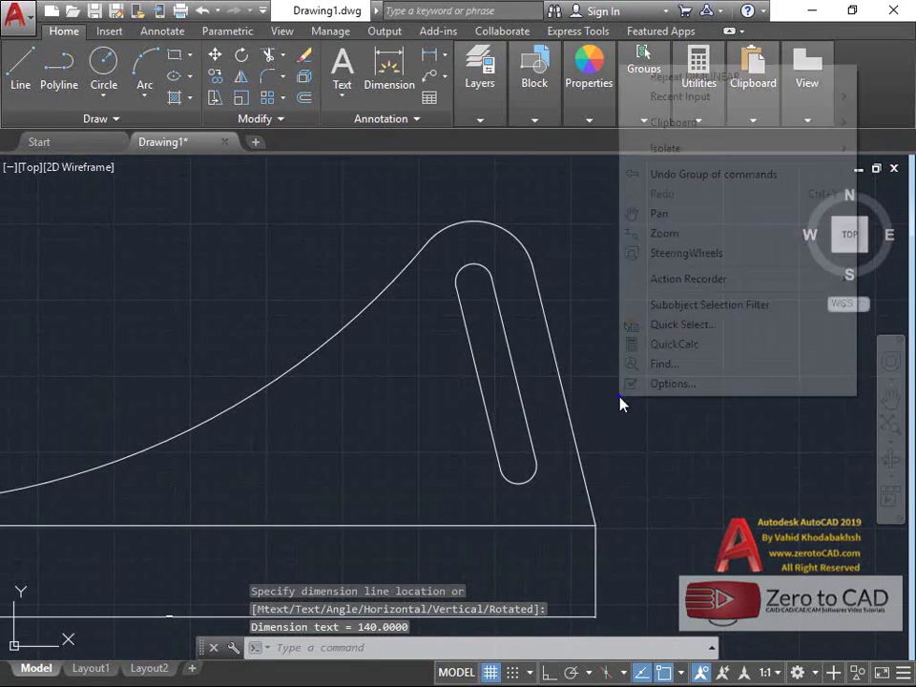
pyautogui.press('Escape')
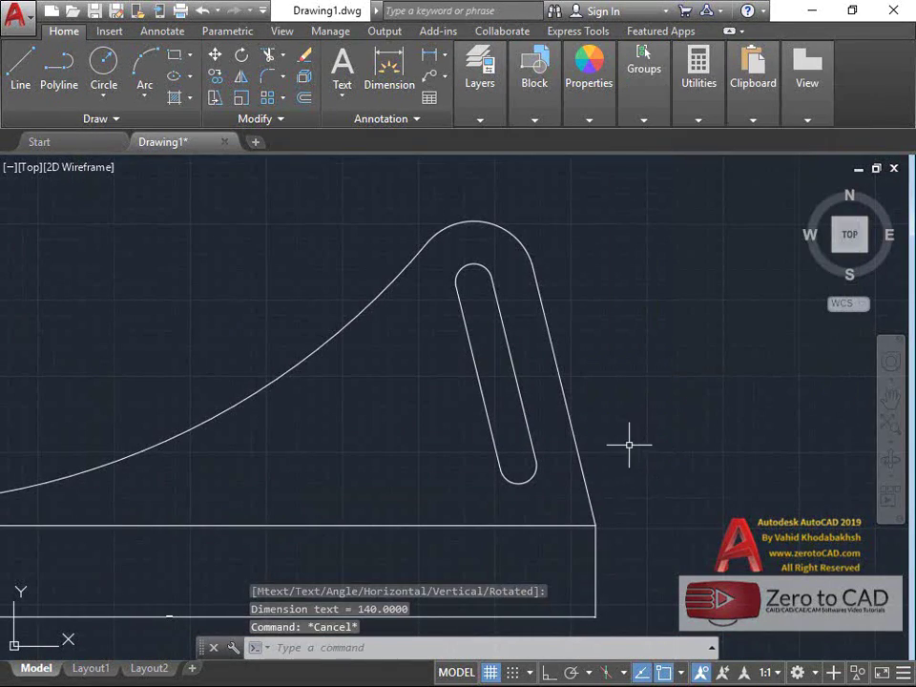
# Dimension the 20 horizontal offset from the base's right corner to the slot's upper centre.
pyautogui.press('Return')
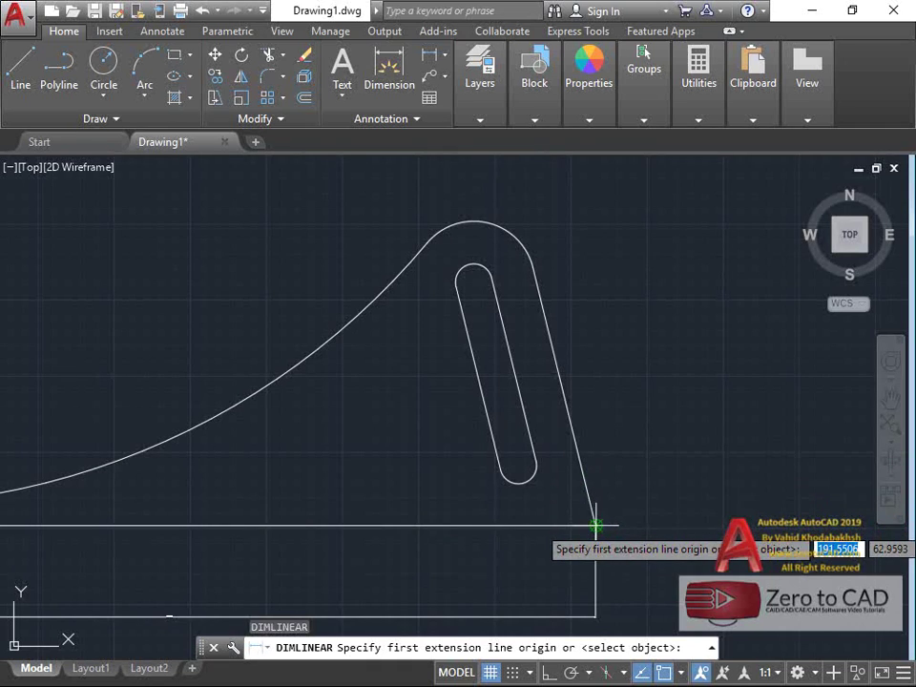
pyautogui.click(596, 524)
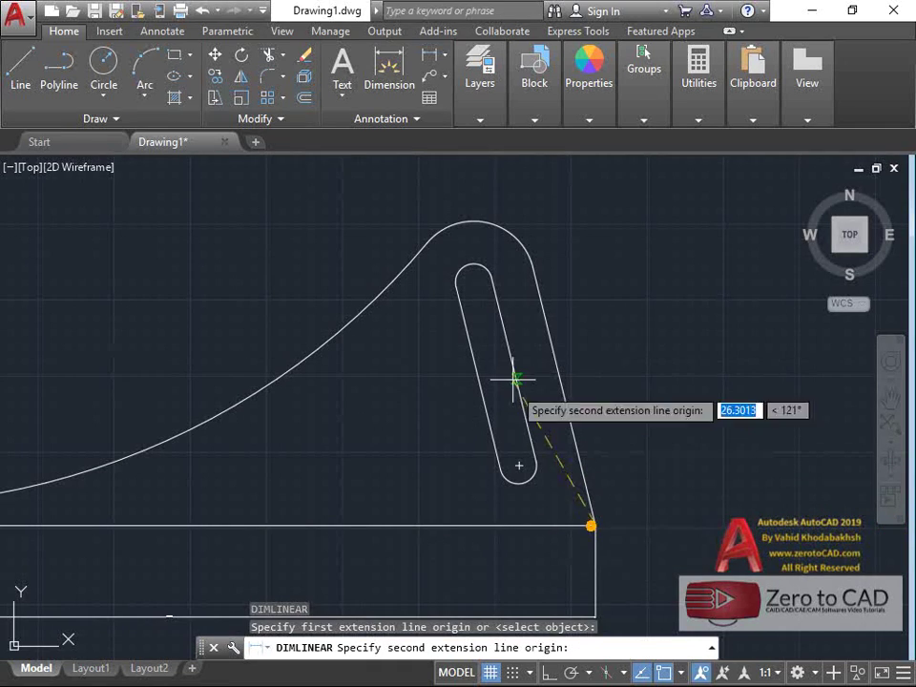
pyautogui.click(474, 278)
pyautogui.scroll(-4, 477, 393)
pyautogui.scroll(1, 487, 386)
pyautogui.scroll(4, 490, 378)
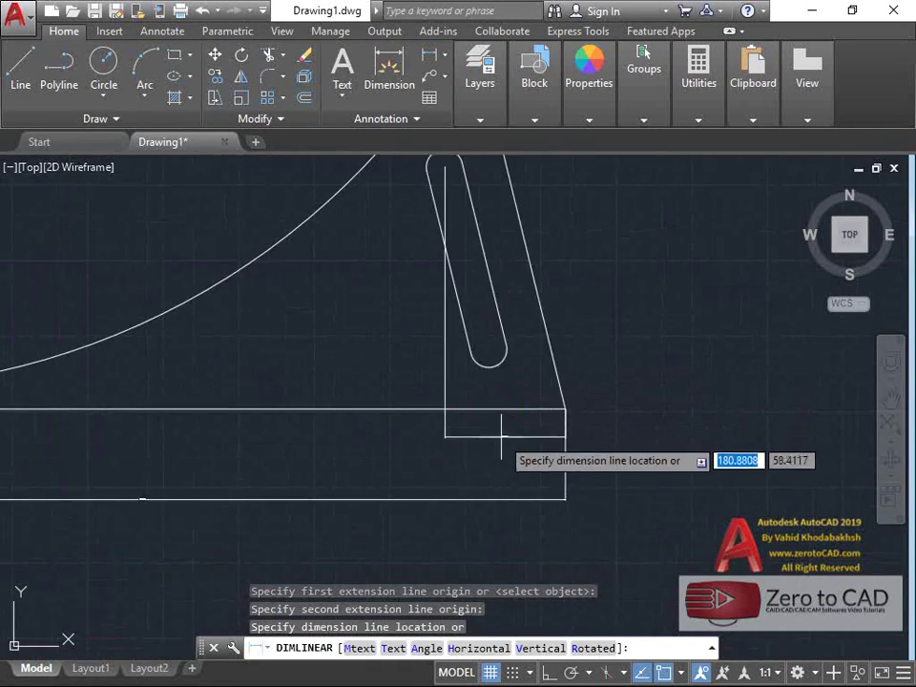
pyautogui.click(519, 412)
pyautogui.scroll(-4, 527, 344)
pyautogui.scroll(4, 535, 286)
# Dimension the 40 vertical offset from the slot's upper centre to the base corner.
pyautogui.press('Return')
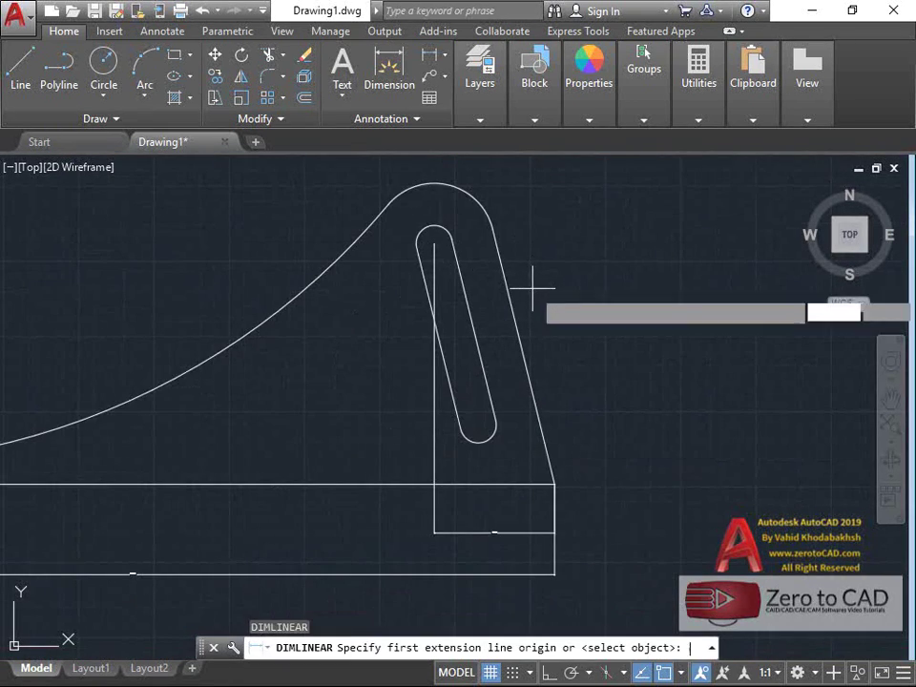
pyautogui.click(434, 238)
pyautogui.scroll(5, 546, 477)
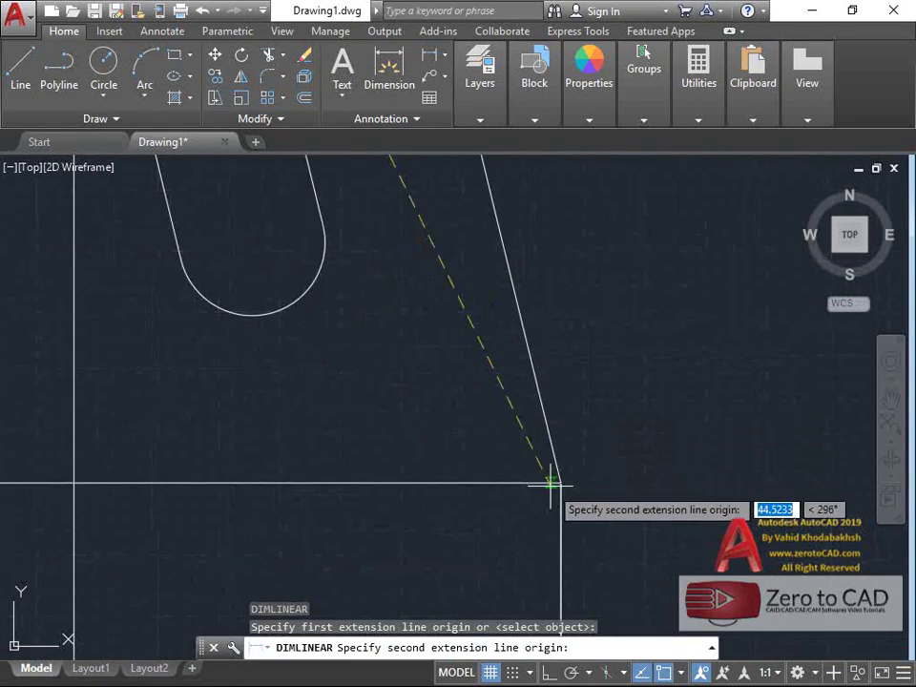
pyautogui.scroll(2, 563, 482)
pyautogui.click(520, 521)
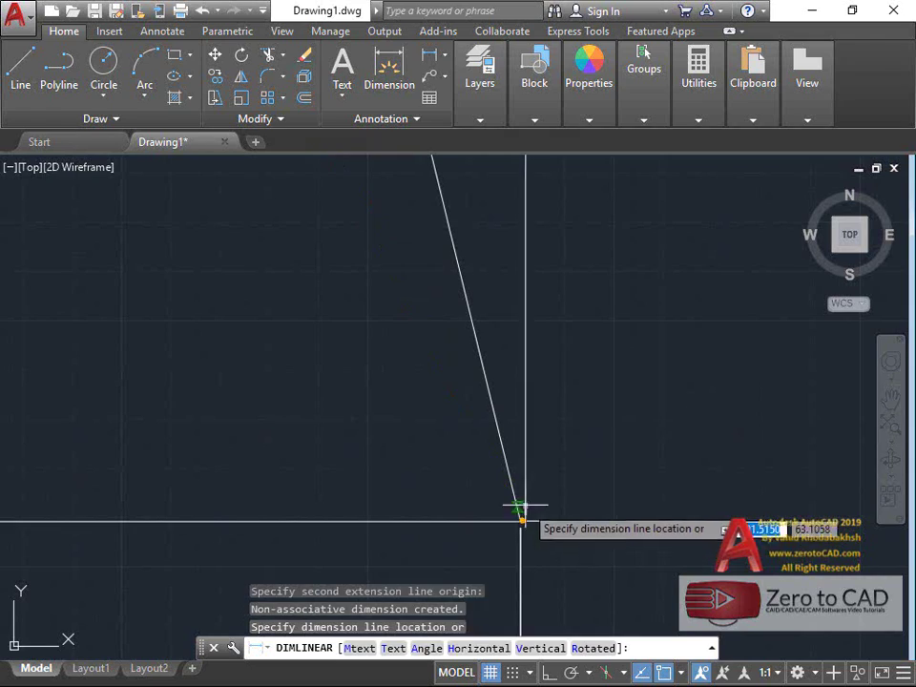
pyautogui.scroll(-2, 521, 511)
pyautogui.scroll(-2, 535, 485)
pyautogui.click(556, 417)
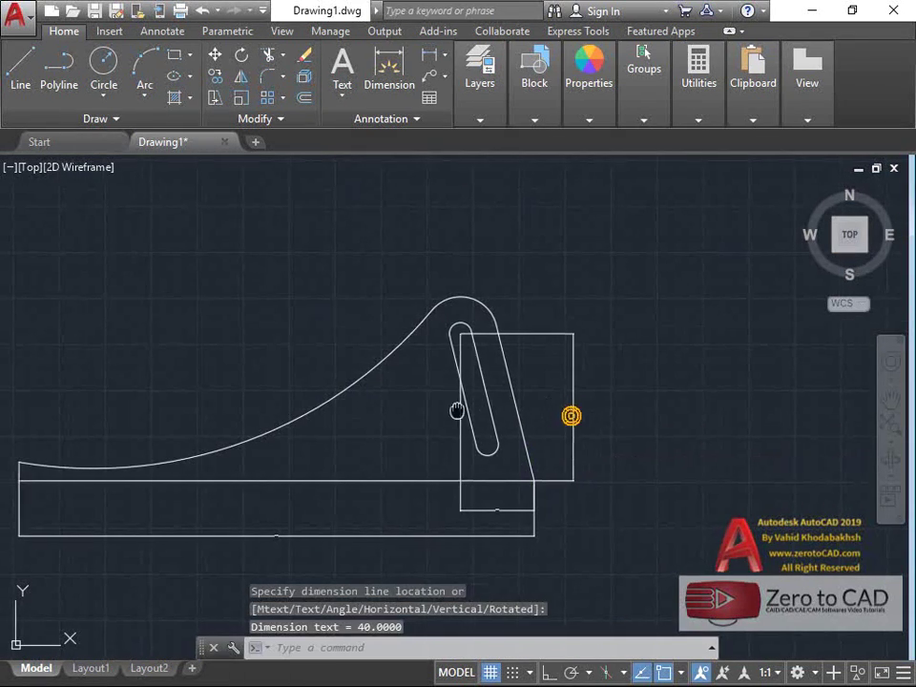
pyautogui.scroll(1, 557, 383)
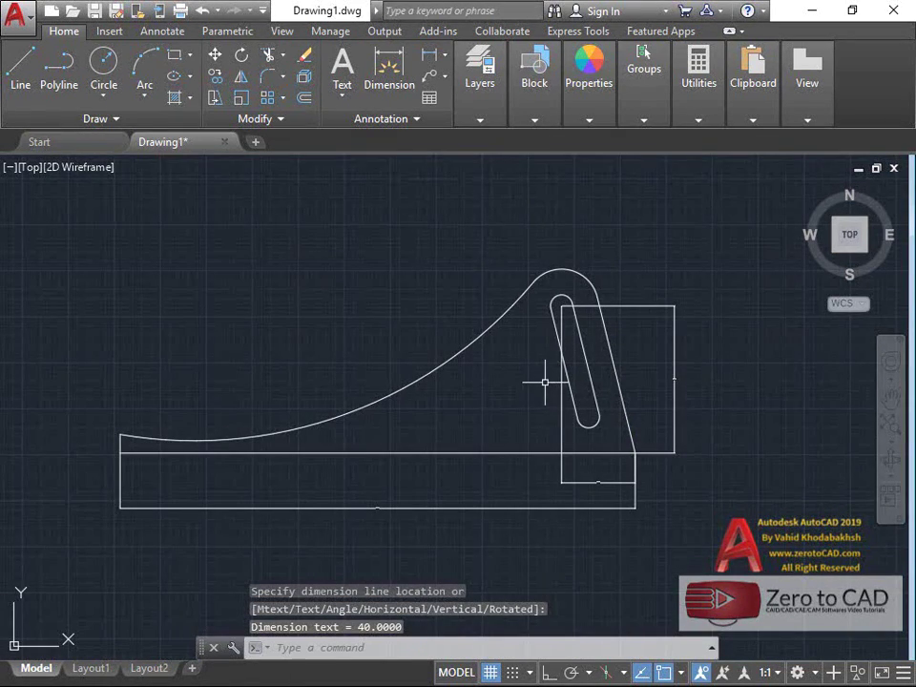
pyautogui.scroll(4, 593, 247)
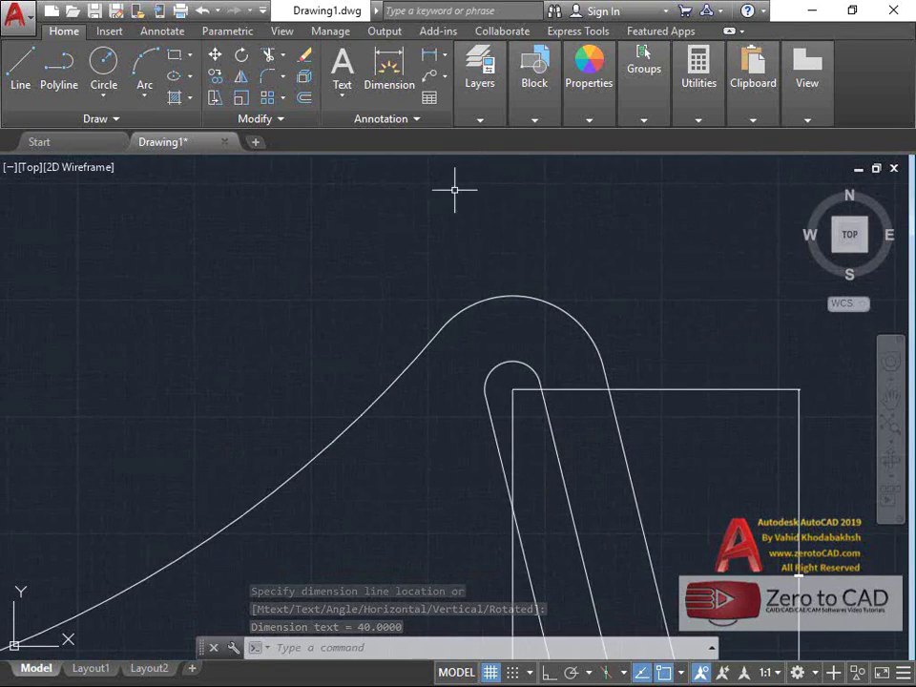
# Add an R10 radius dimension to the bracket's rounded top arc.
pyautogui.click(441, 56)
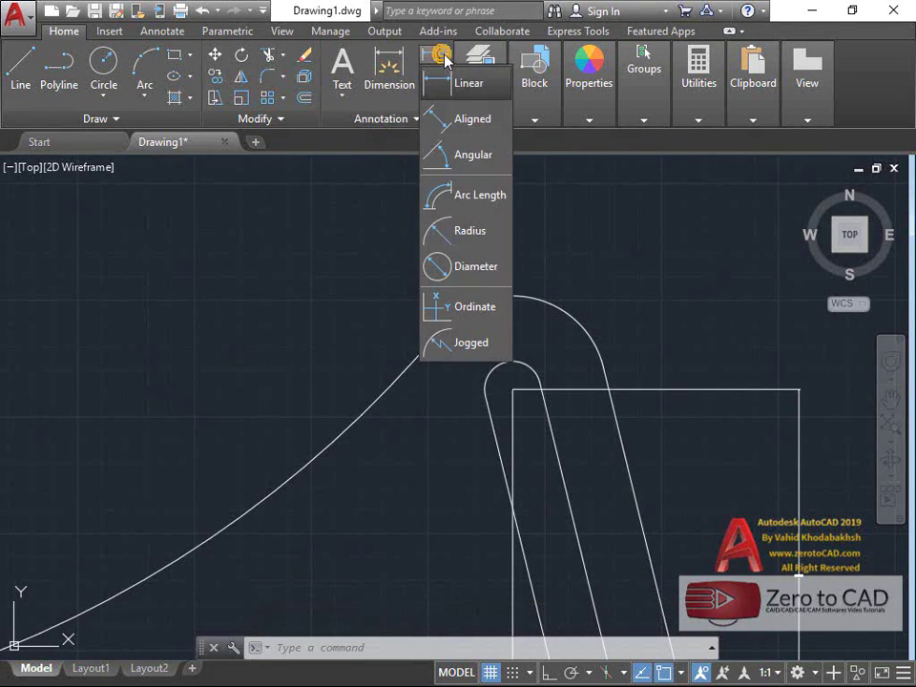
pyautogui.click(472, 231)
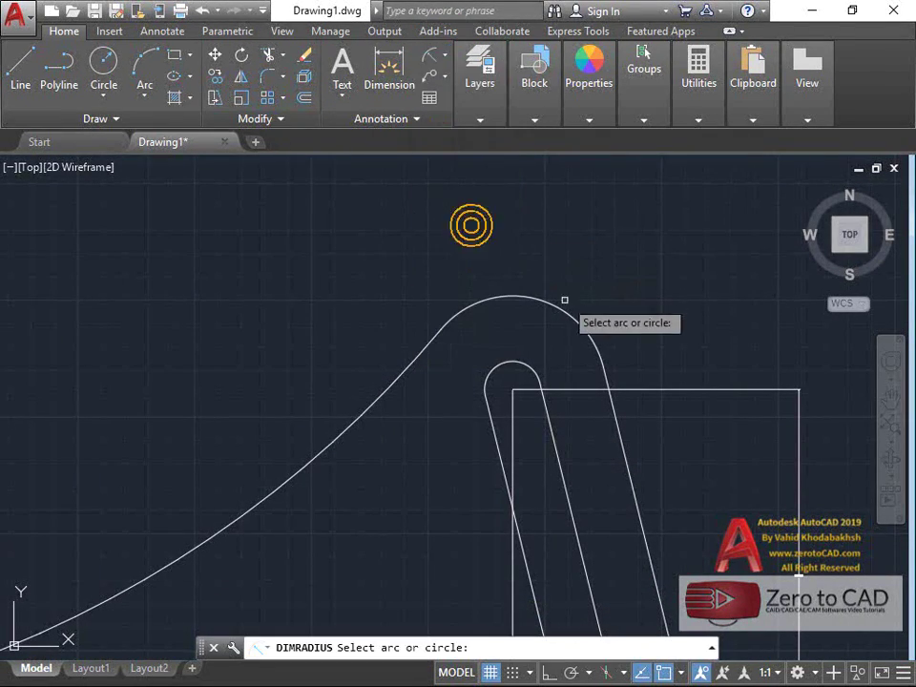
pyautogui.click(563, 309)
pyautogui.click(625, 230)
pyautogui.scroll(-2, 532, 280)
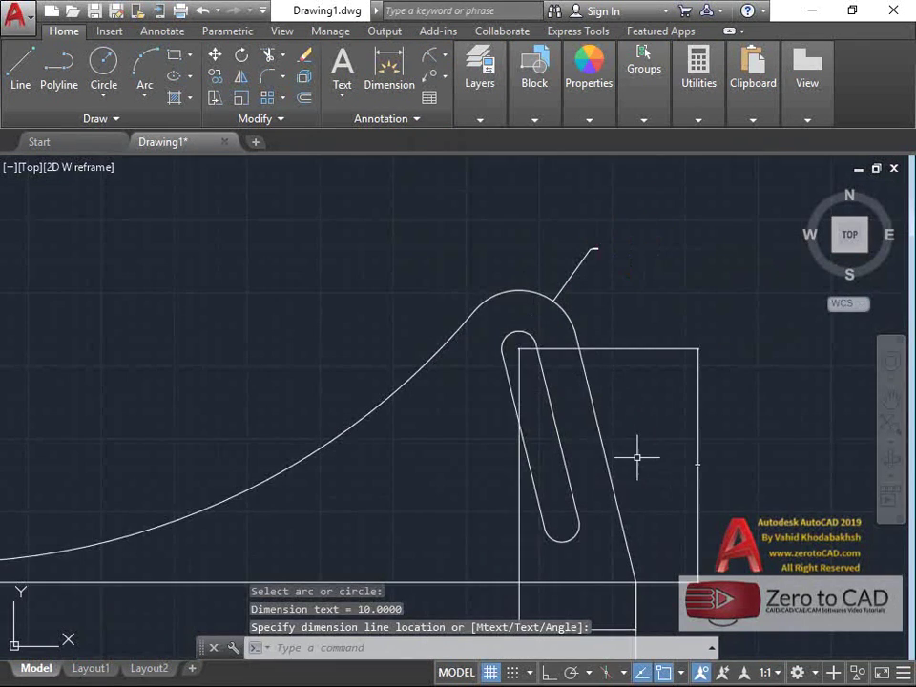
pyautogui.scroll(2, 637, 457)
pyautogui.moveTo(594, 437); pyautogui.dragTo(584, 417, button='middle')
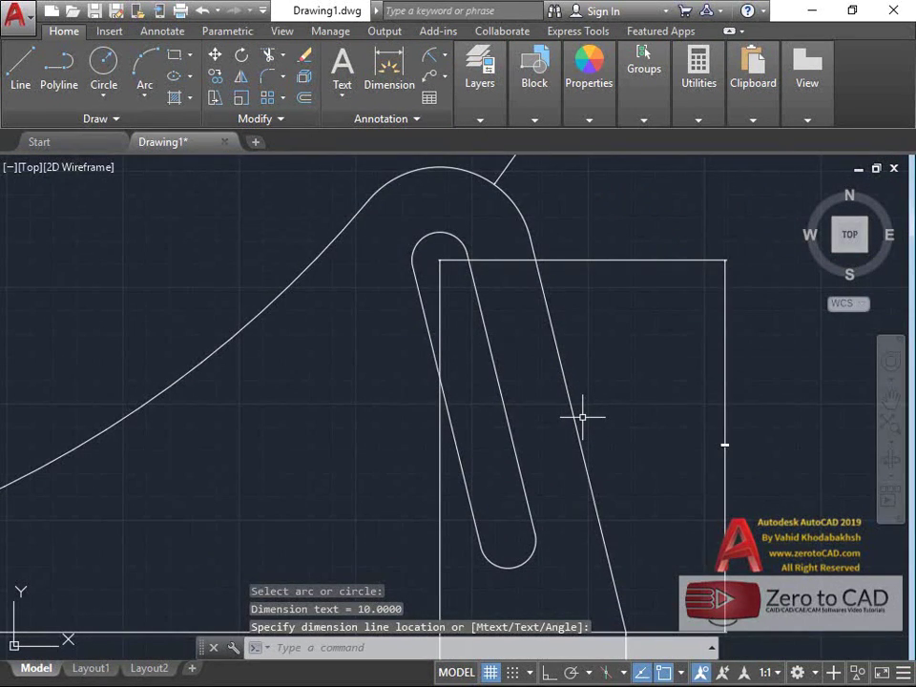
pyautogui.scroll(-3, 511, 401)
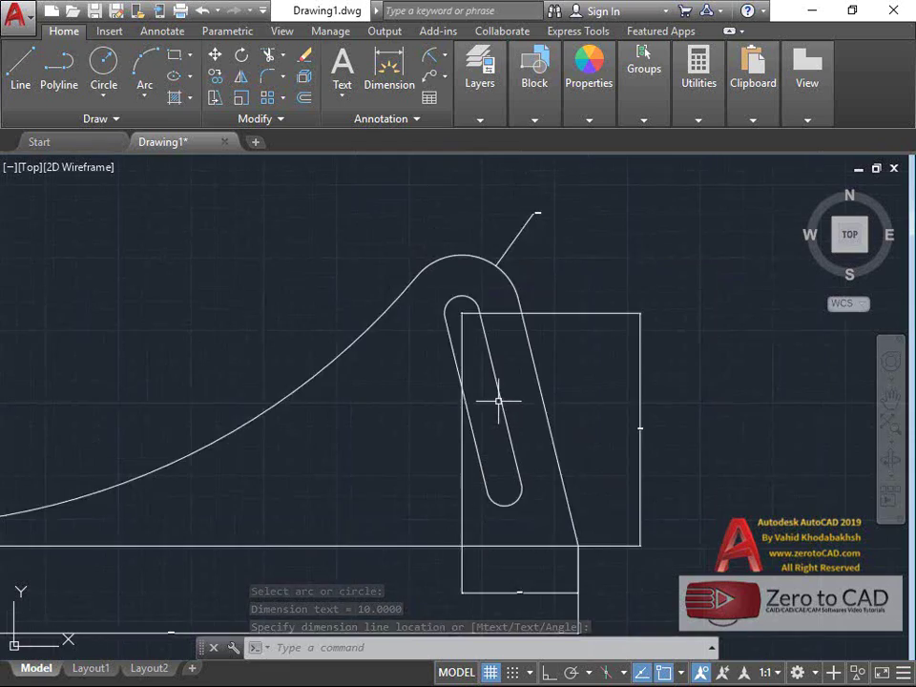
pyautogui.scroll(-3, 339, 368)
pyautogui.scroll(2, 430, 351)
# Add an R120 radius dimension to the large concave curve.
pyautogui.press('Return')
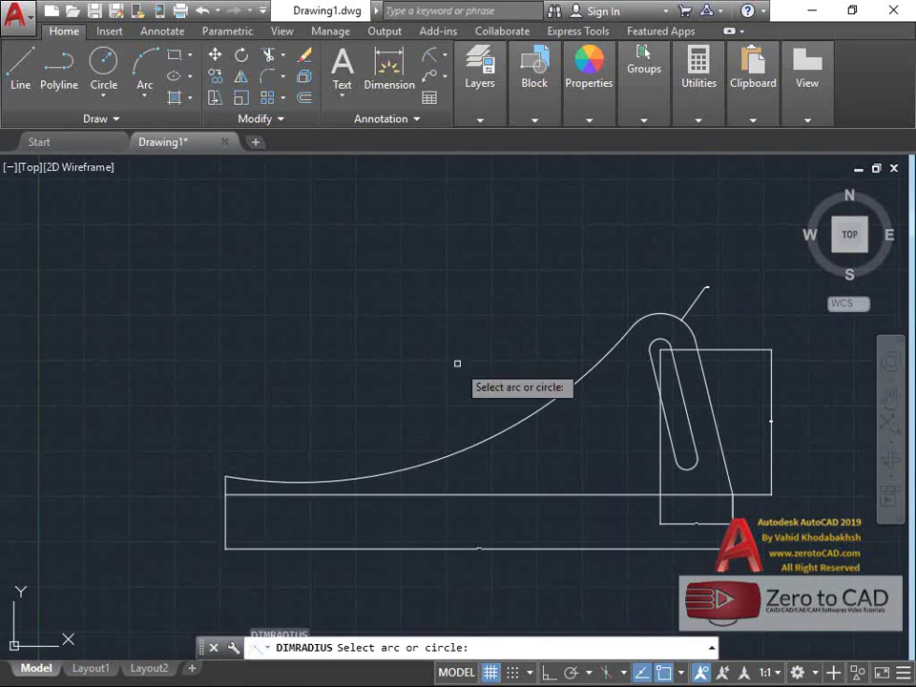
pyautogui.click(488, 432)
pyautogui.click(429, 362)
pyautogui.scroll(-2, 463, 298)
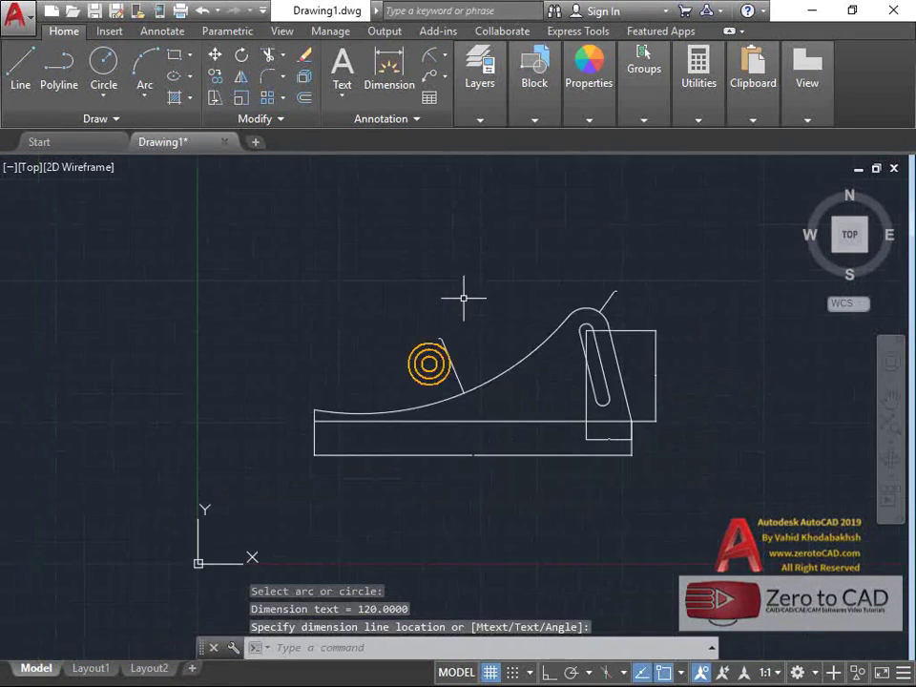
pyautogui.scroll(4, 683, 345)
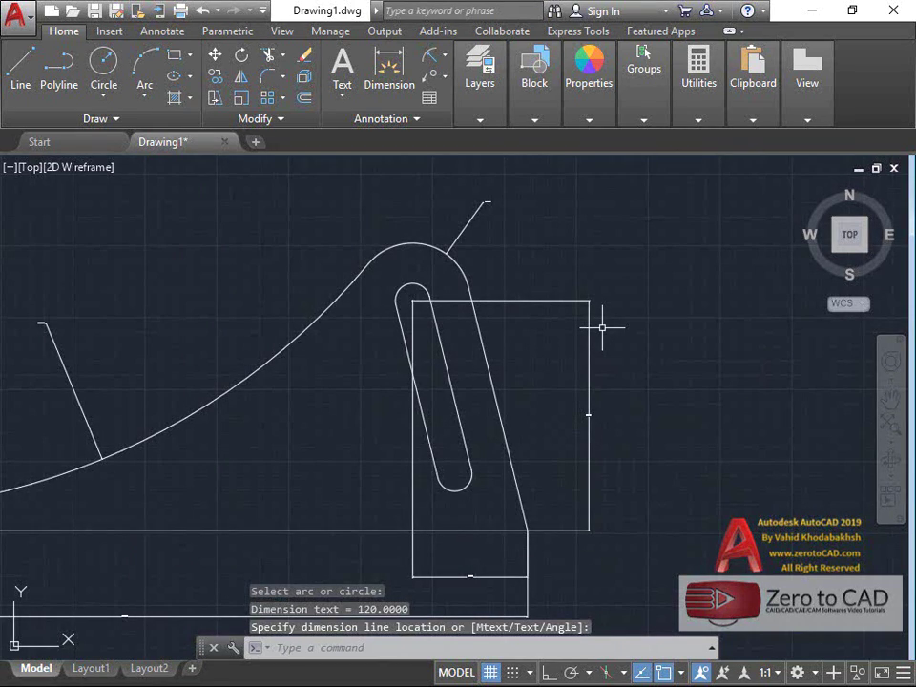
pyautogui.scroll(2, 538, 304)
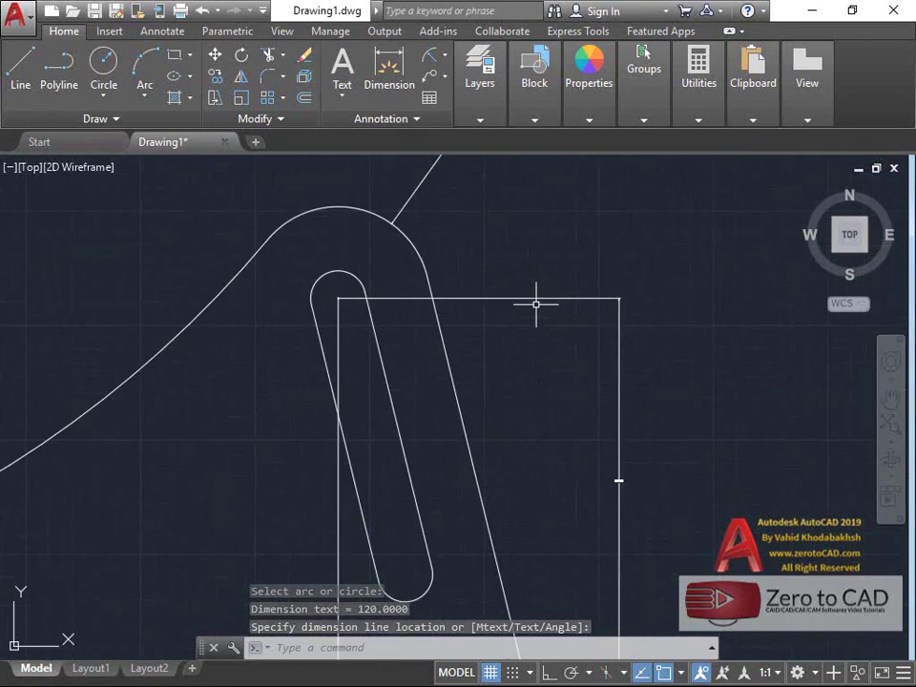
# Add an aligned 31.0875 dimension for the slot length between its centres.
pyautogui.click(448, 59)
pyautogui.click(465, 118)
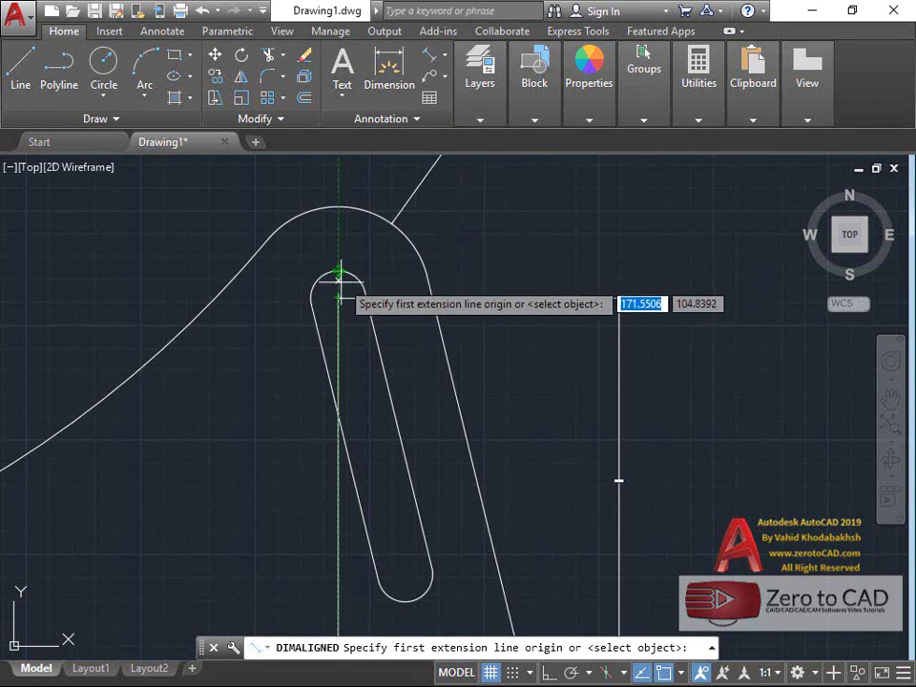
pyautogui.click(338, 297)
pyautogui.click(406, 576)
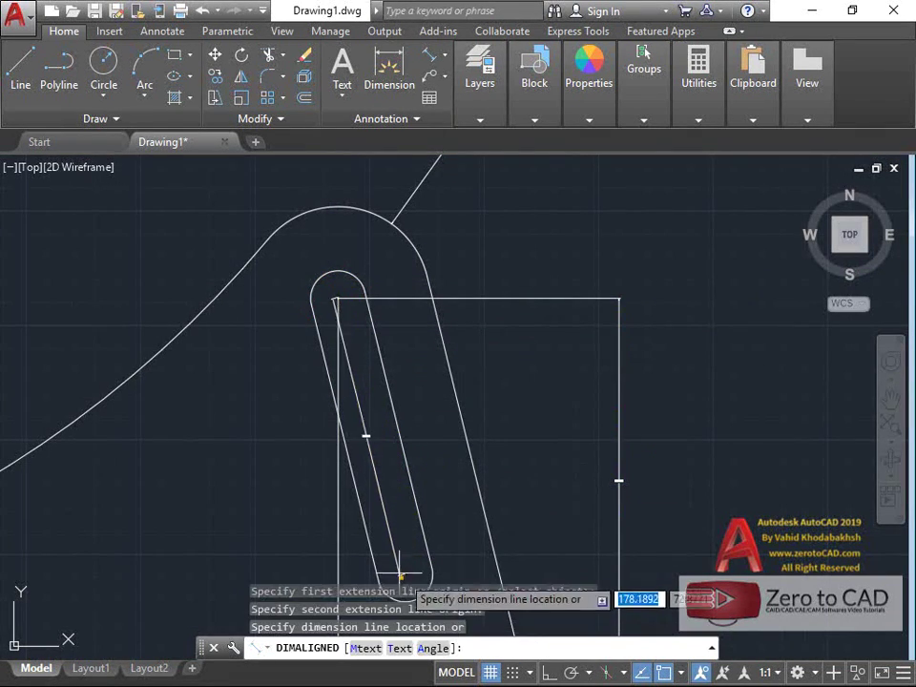
pyautogui.moveTo(340, 481); pyautogui.dragTo(411, 404, button='middle')
pyautogui.click(361, 409)
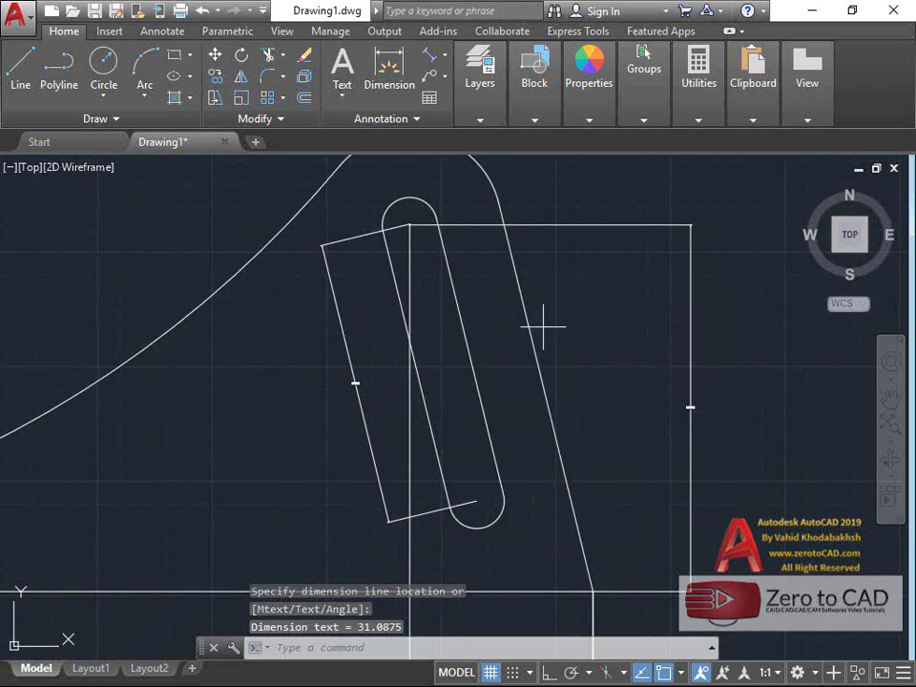
# Add aligned dimensions of 6 across the slot and 7 to the slanted edge.
pyautogui.press('Return')
pyautogui.click(477, 408)
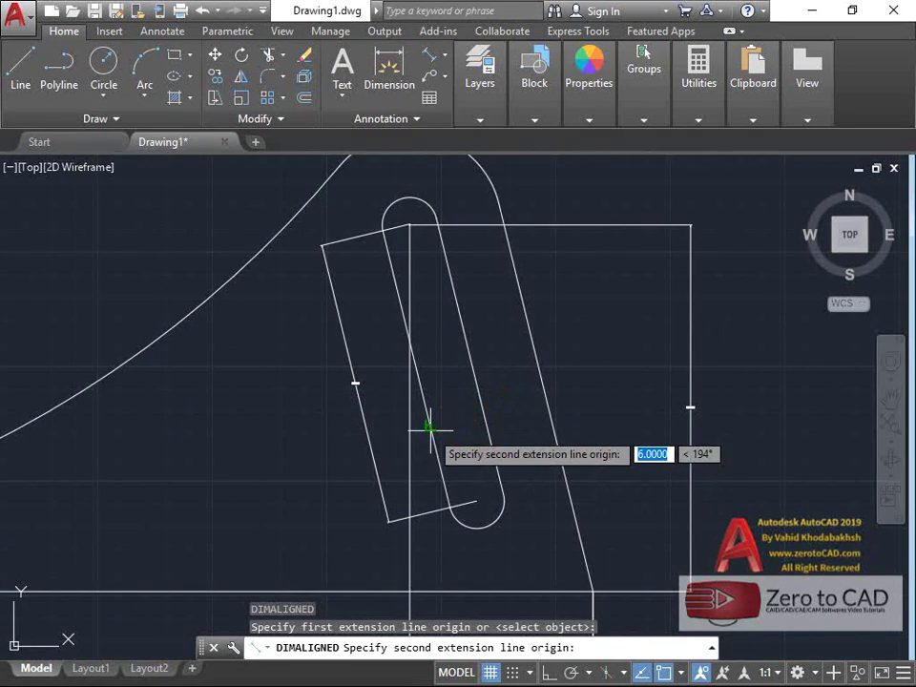
pyautogui.click(429, 429)
pyautogui.click(445, 422)
pyautogui.press('Return')
pyautogui.click(493, 458)
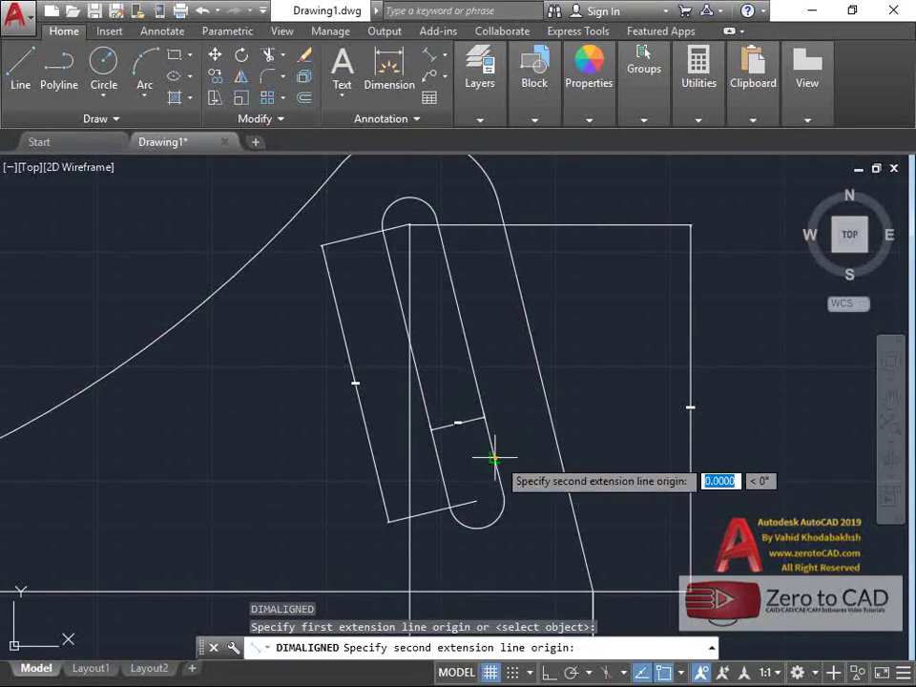
pyautogui.click(553, 438)
pyautogui.click(535, 427)
pyautogui.scroll(-4, 551, 407)
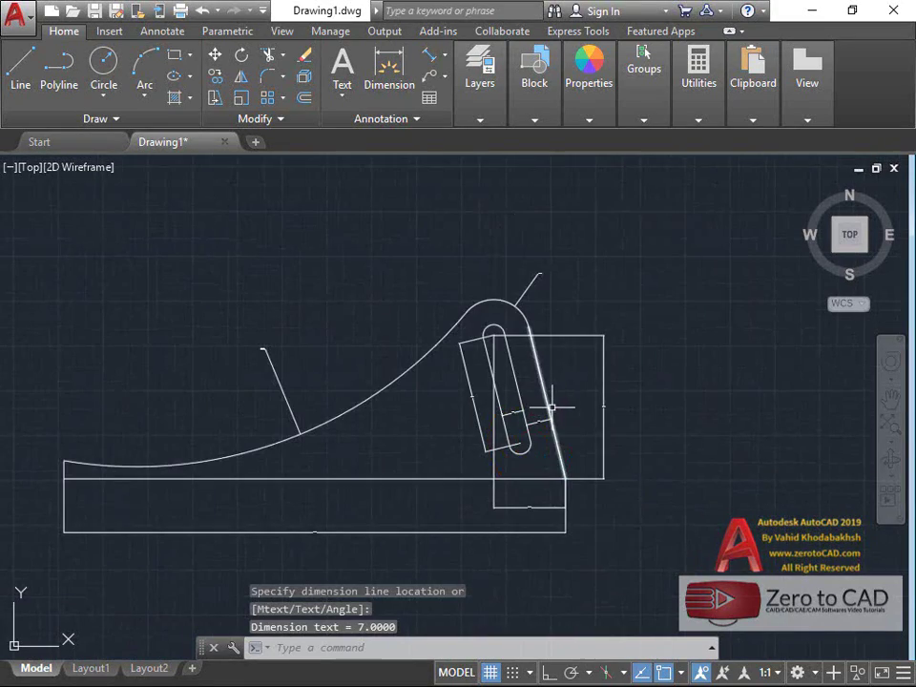
pyautogui.moveTo(390, 423); pyautogui.dragTo(505, 368, button='middle')
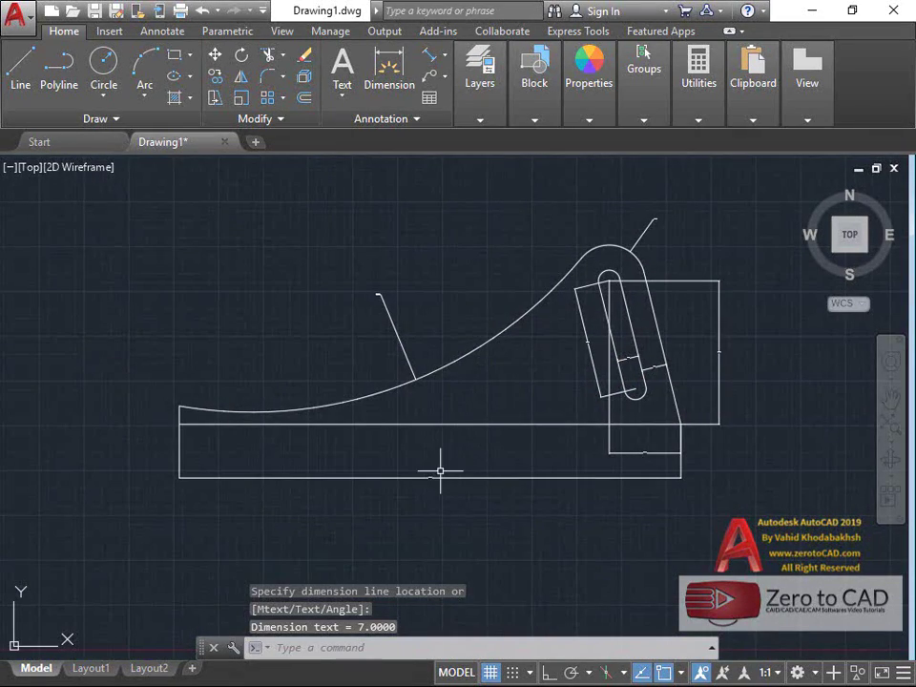
pyautogui.scroll(6, 715, 332)
pyautogui.click(482, 464)
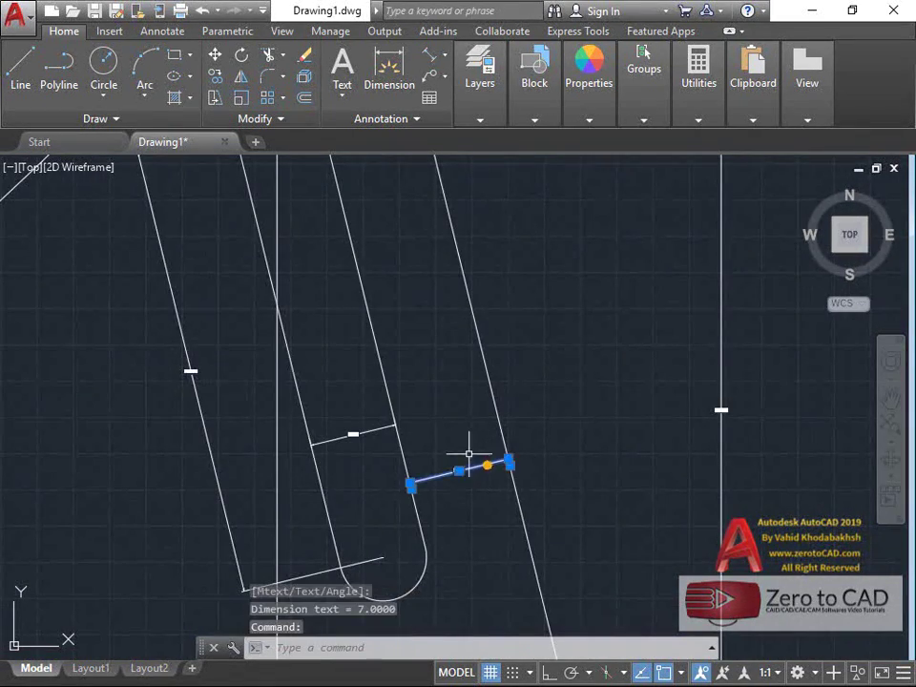
# Make the 7 aligned dimension green with arrow size 3 in Properties.
pyautogui.click(282, 33)
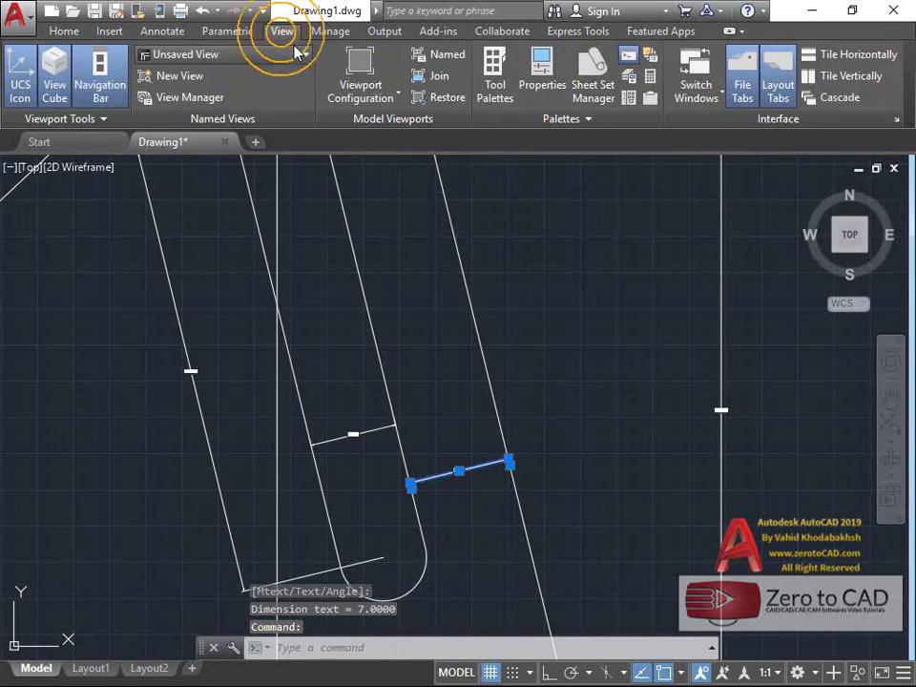
pyautogui.click(541, 78)
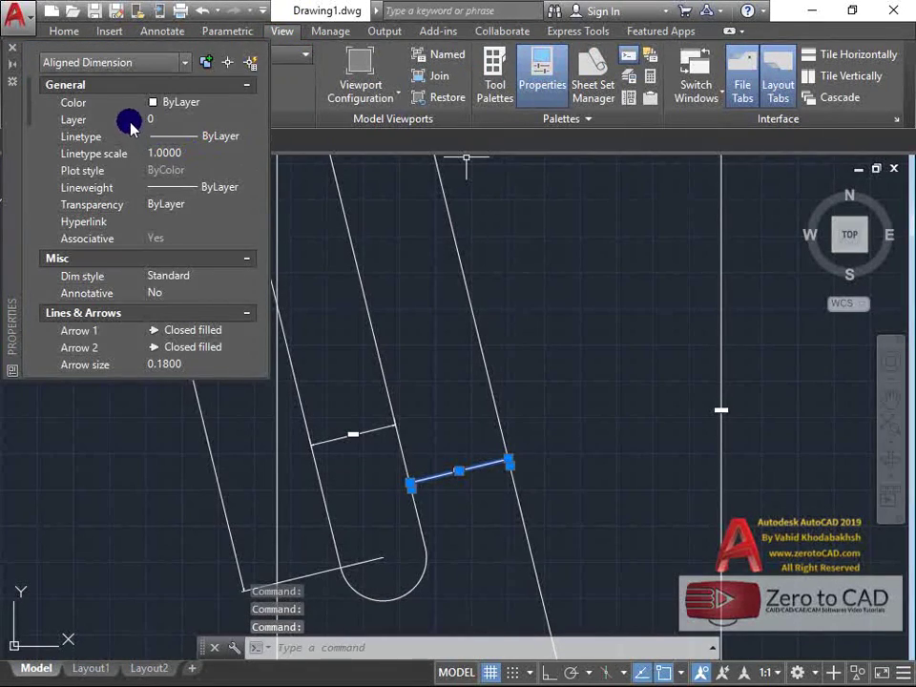
pyautogui.click(181, 103)
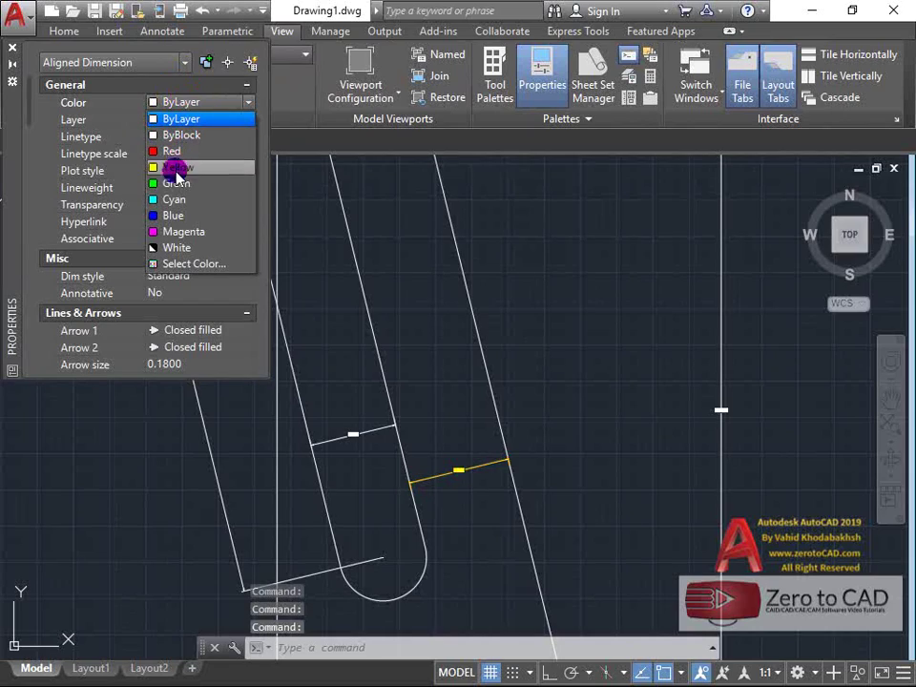
pyautogui.click(176, 183)
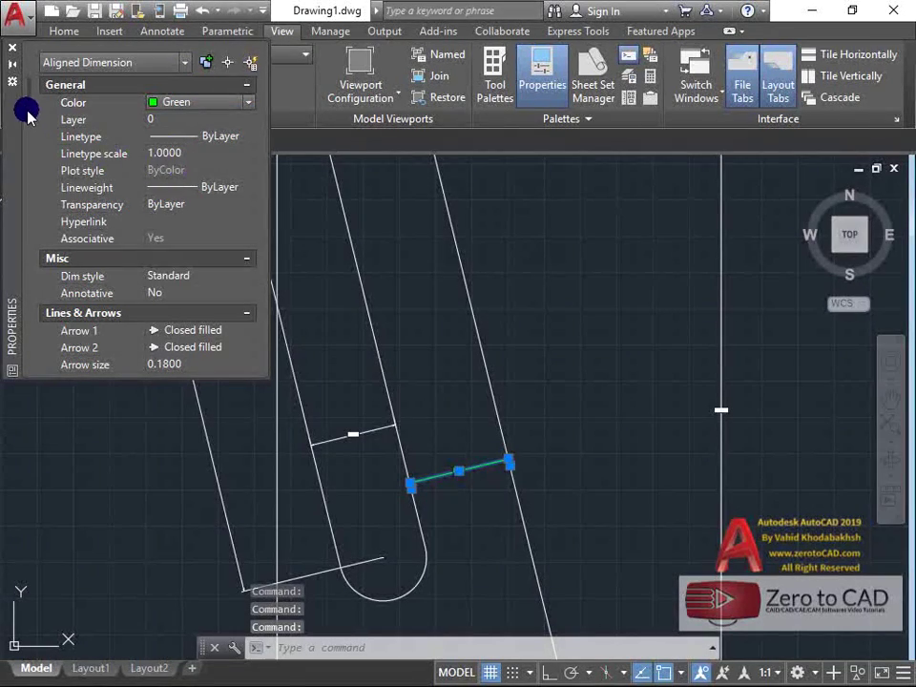
pyautogui.moveTo(29, 103); pyautogui.dragTo(32, 143)
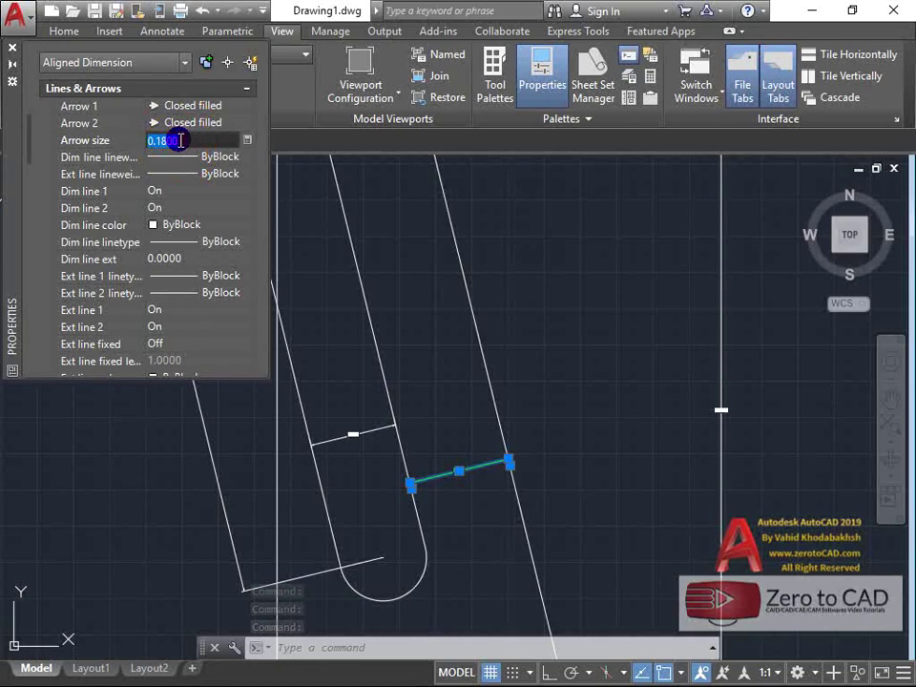
pyautogui.write('3')
pyautogui.press('Return')
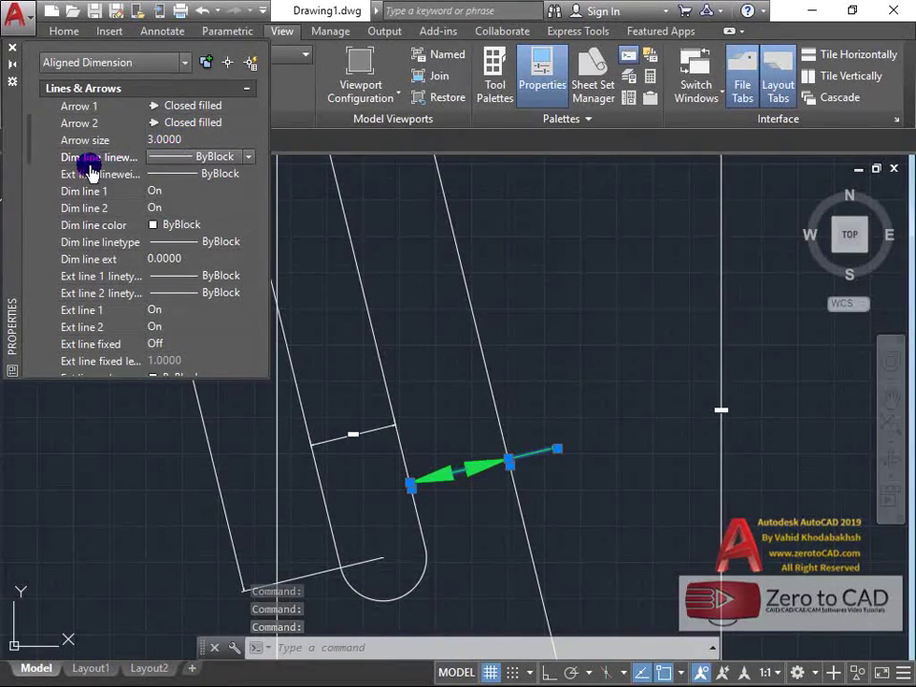
# Set the dimension's text height to 3 and precision to 0, then close Properties.
pyautogui.moveTo(29, 142); pyautogui.dragTo(32, 198)
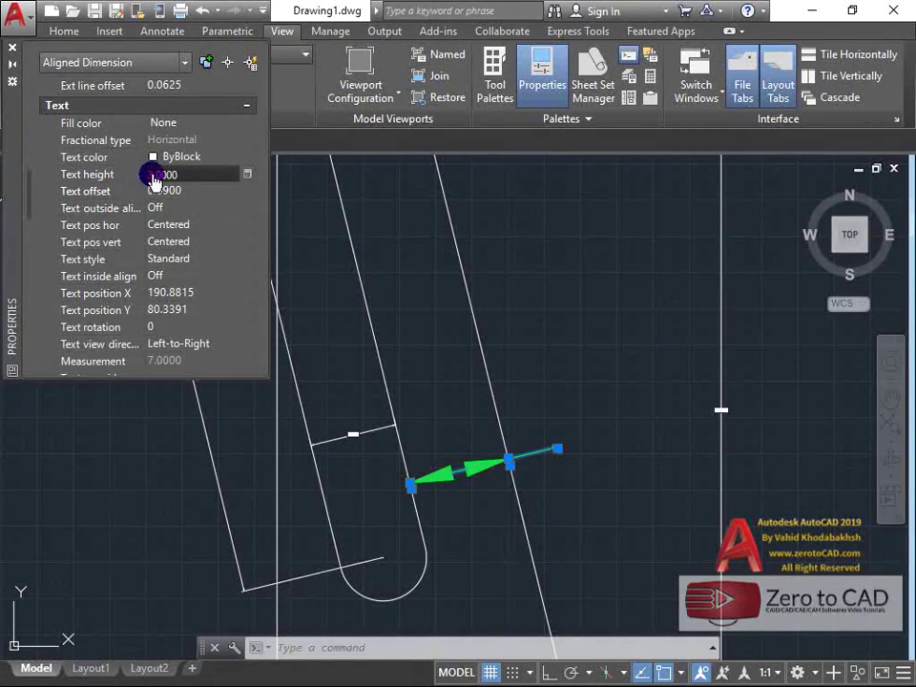
pyautogui.press('Tab')
pyautogui.scroll(-3, 516, 323)
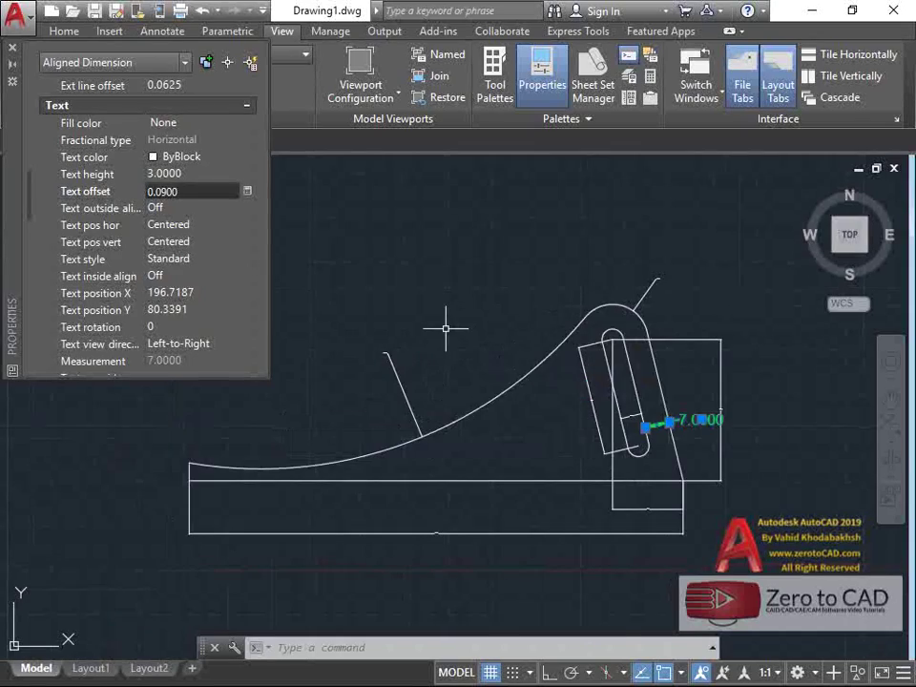
pyautogui.moveTo(633, 368); pyautogui.dragTo(559, 330, button='middle')
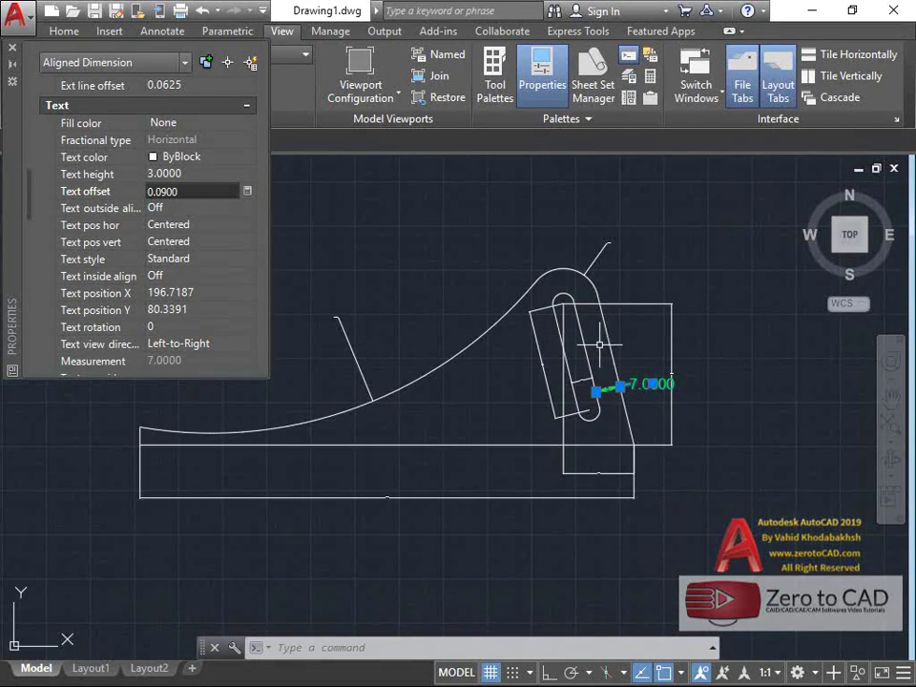
pyautogui.scroll(-3, 26, 186)
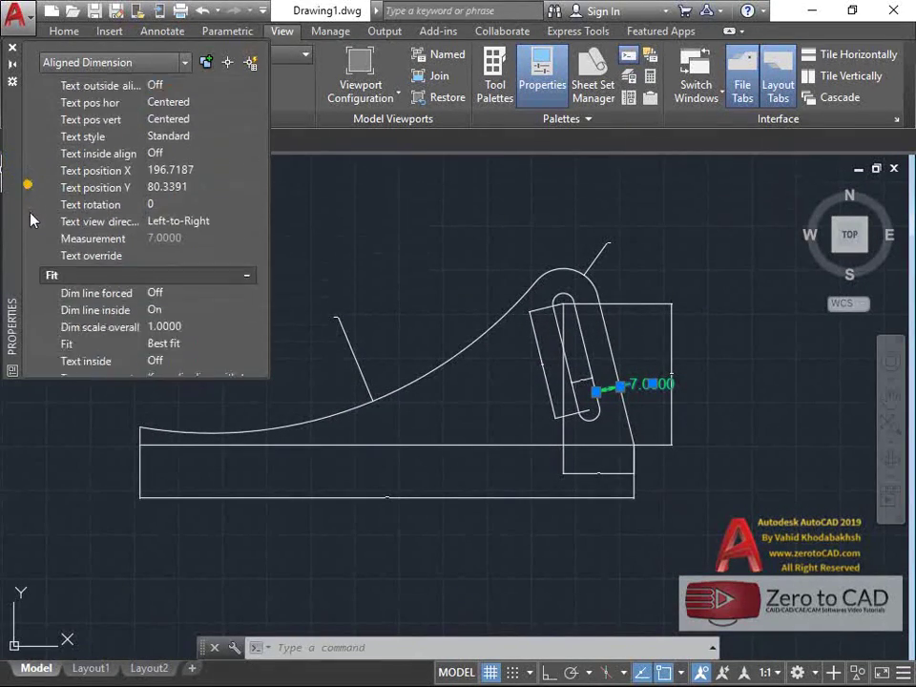
pyautogui.scroll(-5, 27, 249)
pyautogui.scroll(-3, 29, 283)
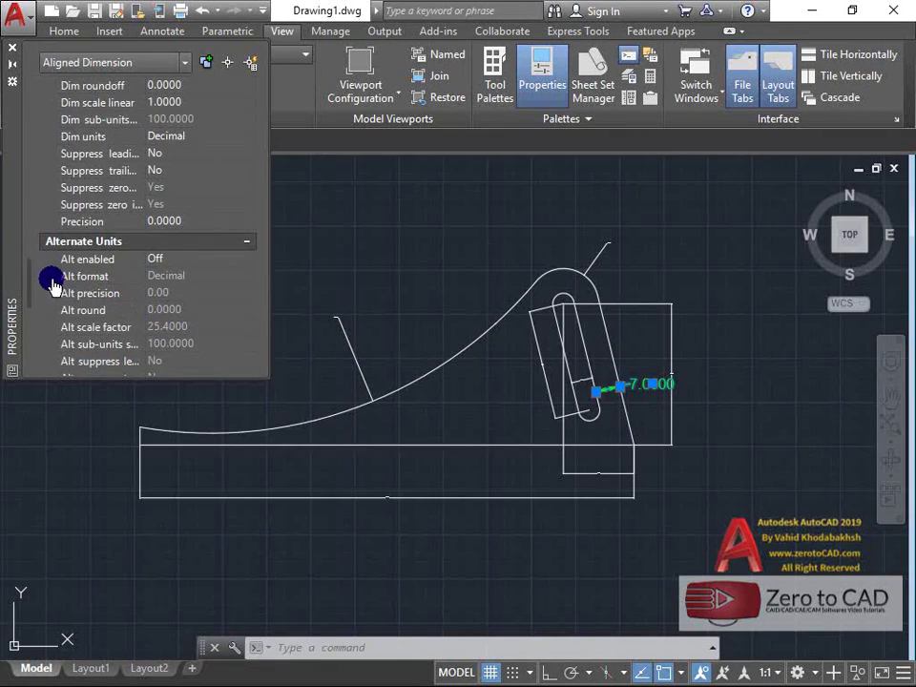
pyautogui.click(177, 222)
pyautogui.click(193, 232)
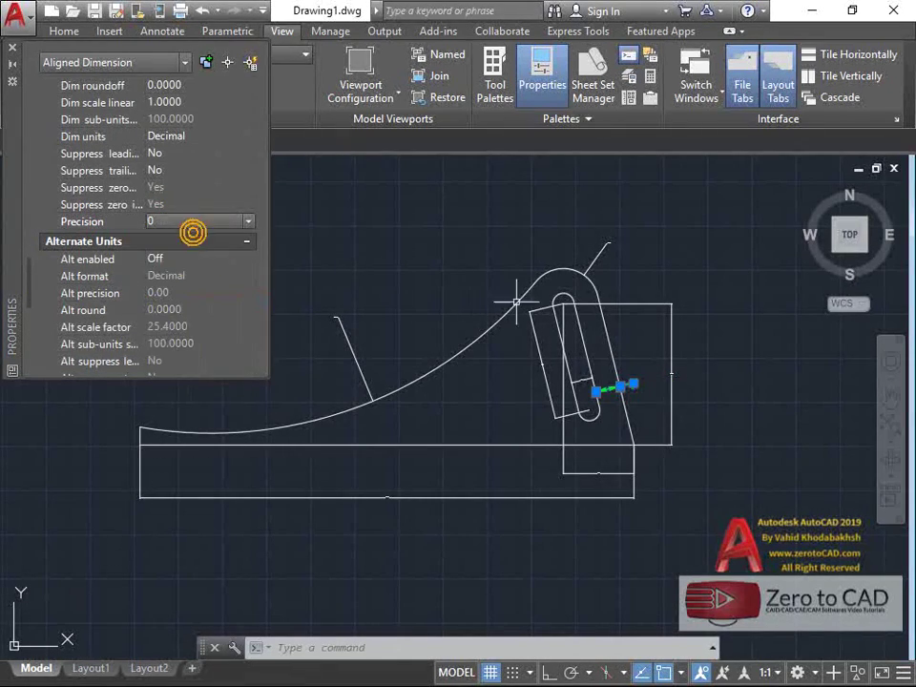
pyautogui.moveTo(395, 317); pyautogui.dragTo(501, 336, button='middle')
pyautogui.press('Escape')
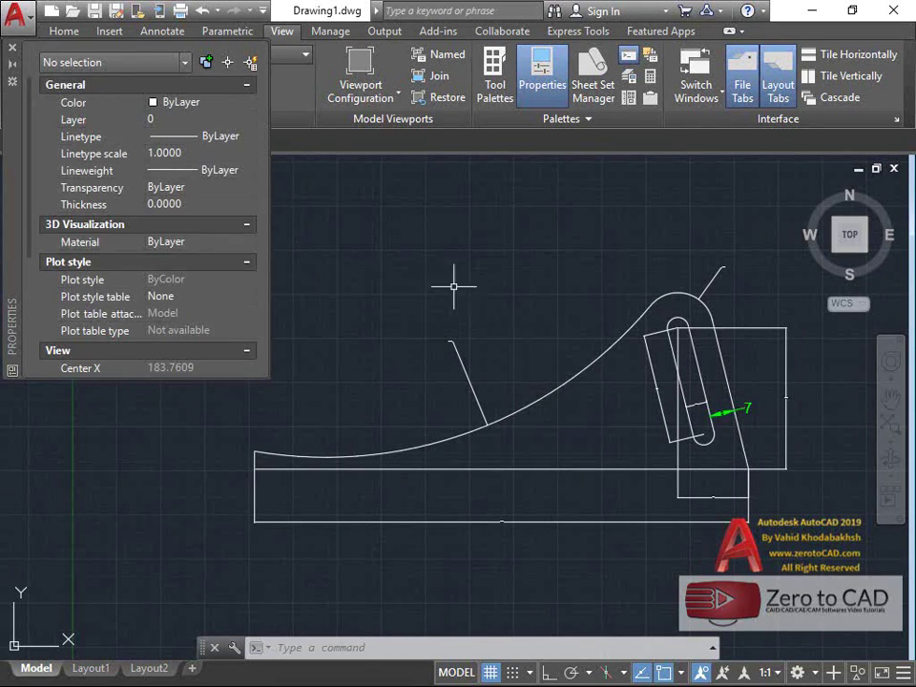
pyautogui.click(11, 47)
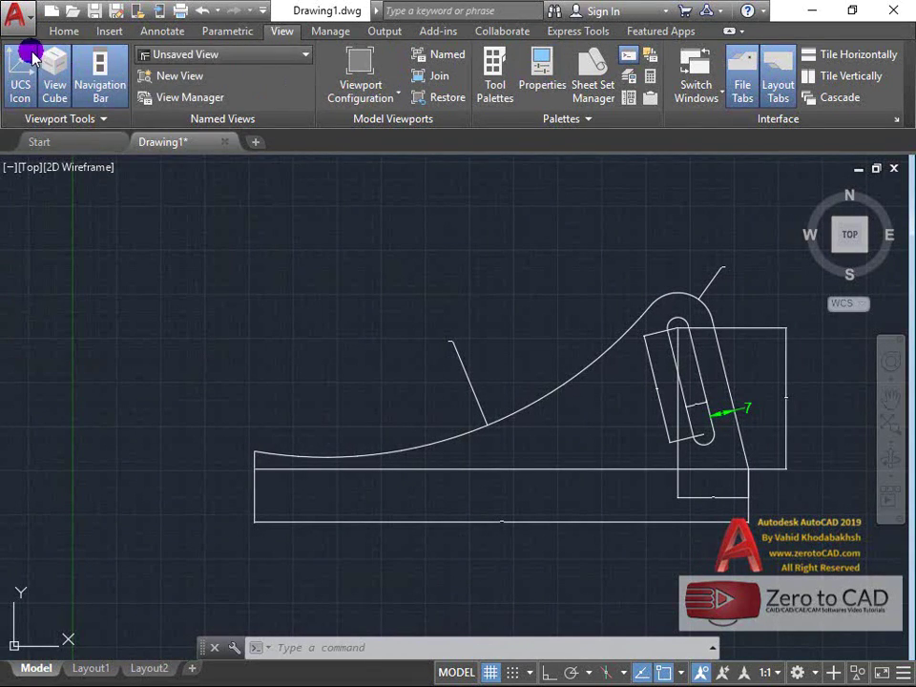
# Match the 7 dimension's green style onto the 40, 20 and 140 dimensions.
pyautogui.click(63, 32)
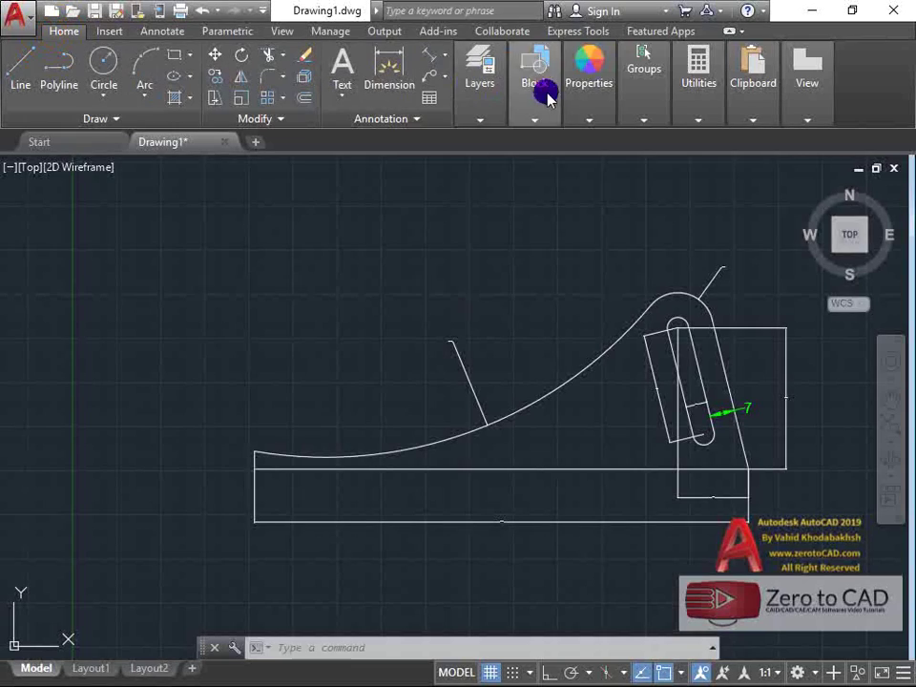
pyautogui.click(586, 100)
pyautogui.click(588, 151)
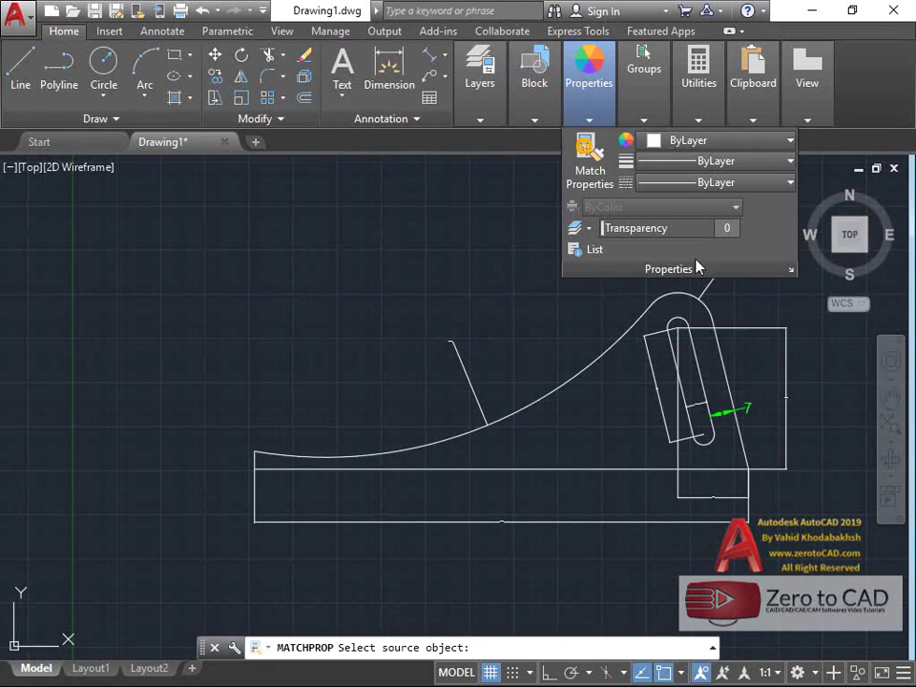
pyautogui.click(749, 405)
pyautogui.scroll(2, 794, 484)
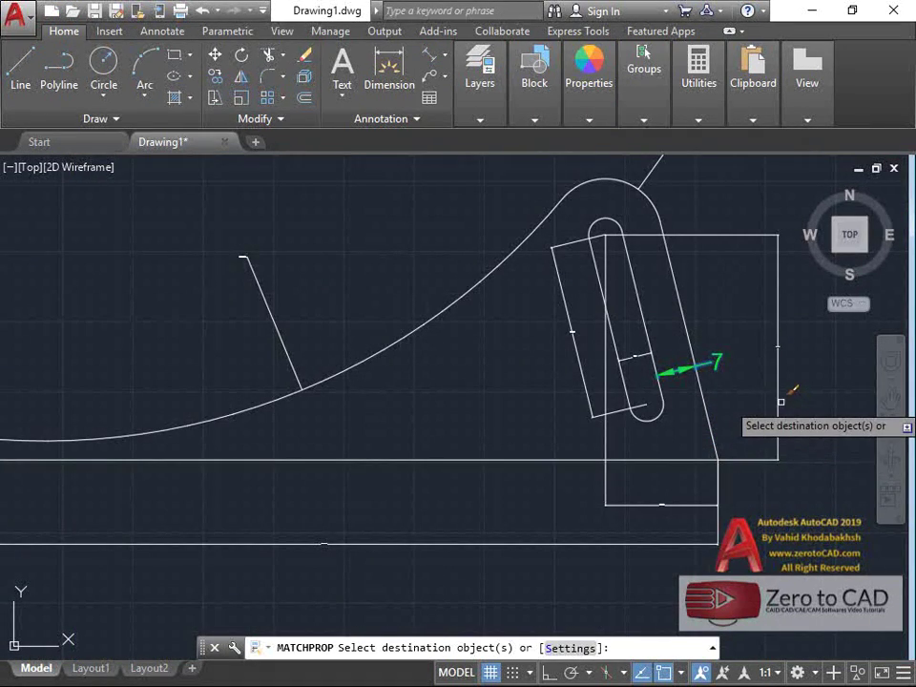
pyautogui.click(658, 503)
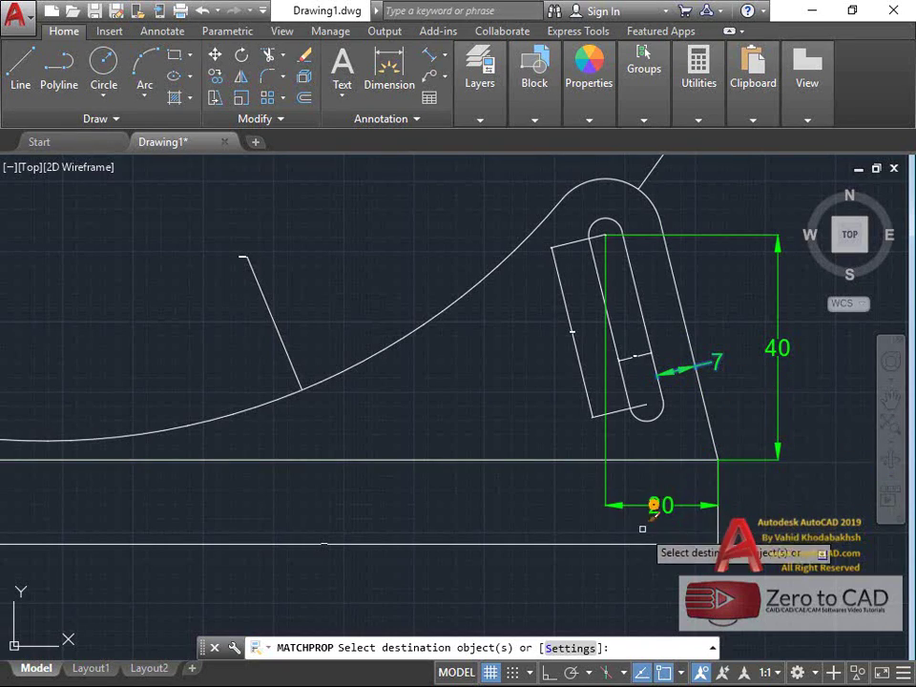
pyautogui.click(633, 545)
pyautogui.click(578, 360)
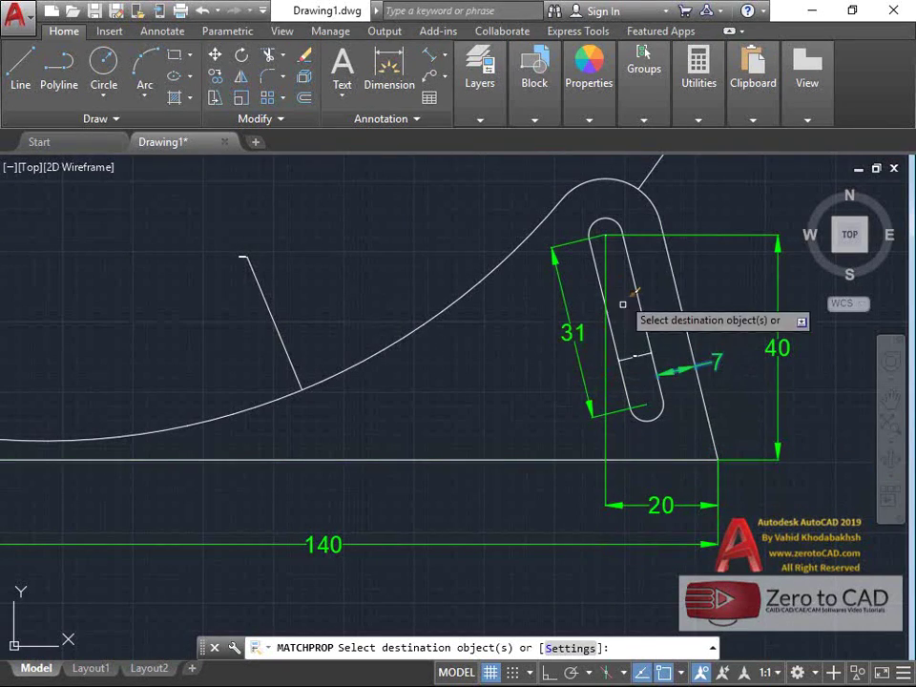
# Apply the same style to the 31, R10 and R120 dimensions.
pyautogui.click(633, 358)
pyautogui.moveTo(634, 357); pyautogui.dragTo(624, 450, button='middle')
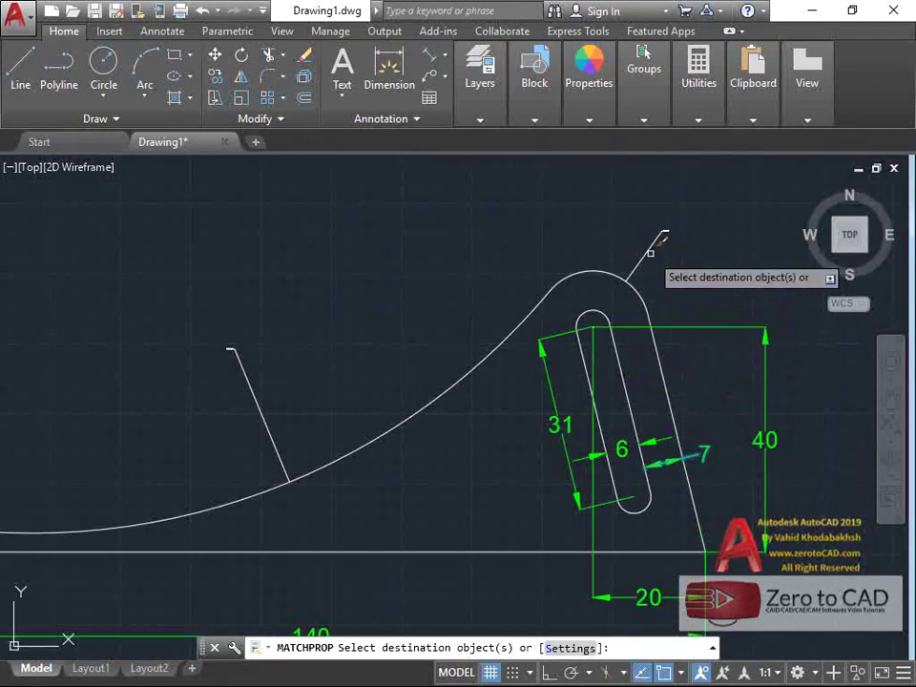
pyautogui.click(646, 252)
pyautogui.click(268, 381)
pyautogui.scroll(-2, 286, 372)
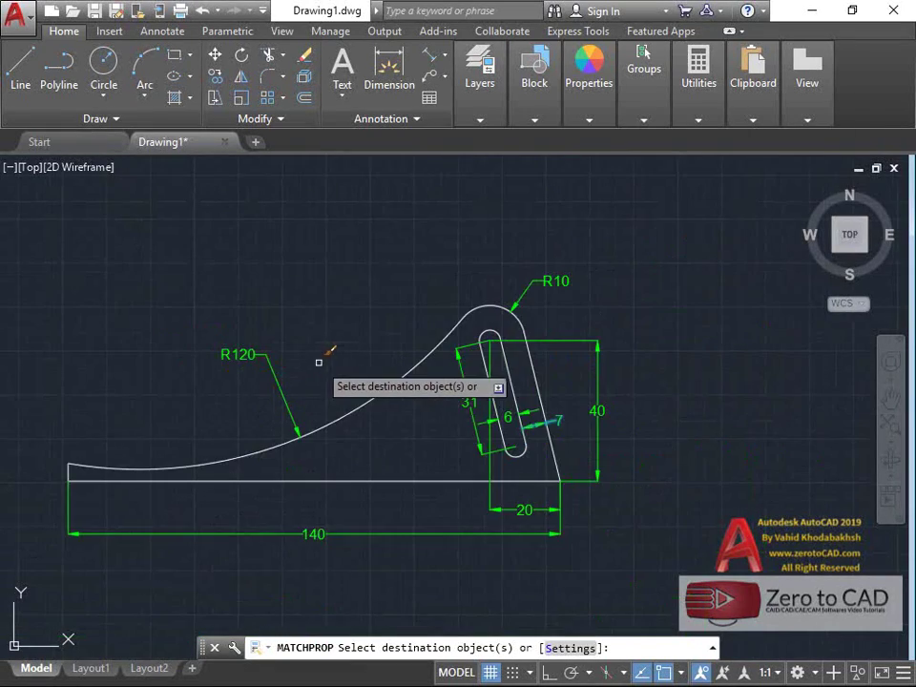
pyautogui.press('Escape')
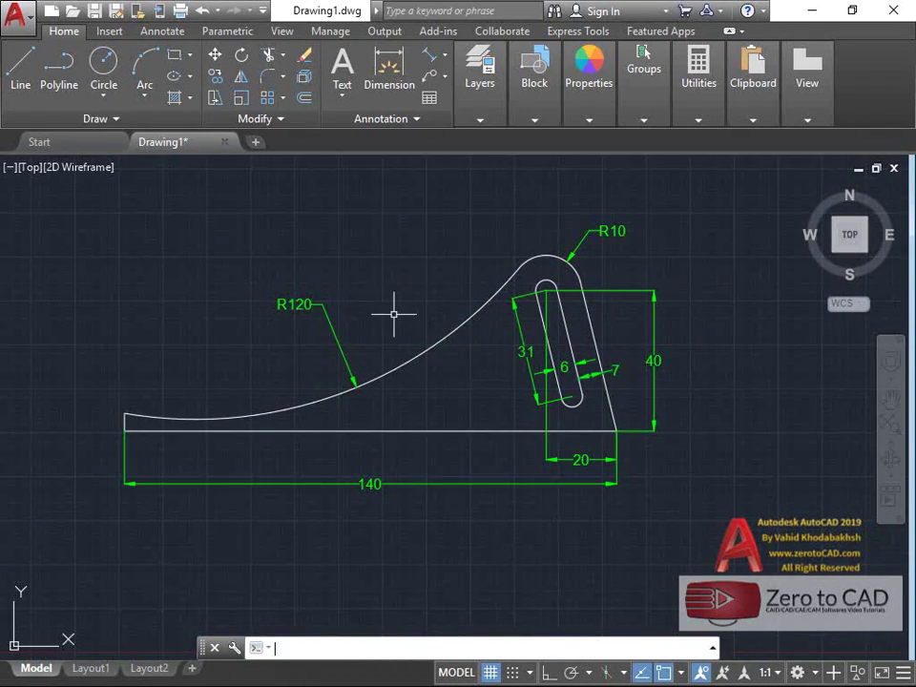
pyautogui.scroll(2, 418, 310)
pyautogui.scroll(-2, 419, 308)
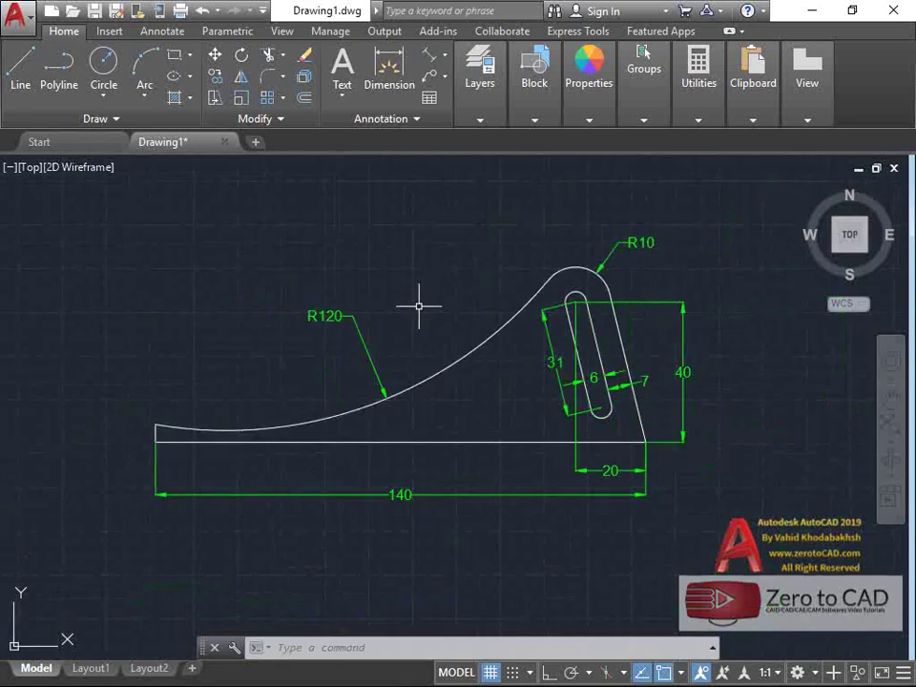
pyautogui.moveTo(419, 306); pyautogui.dragTo(440, 299, button='middle')
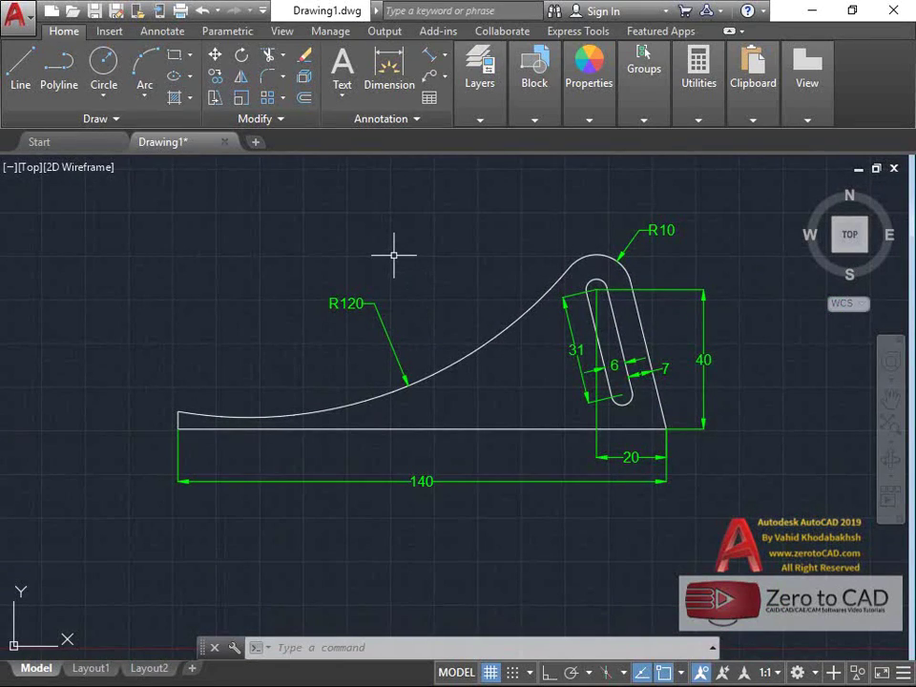